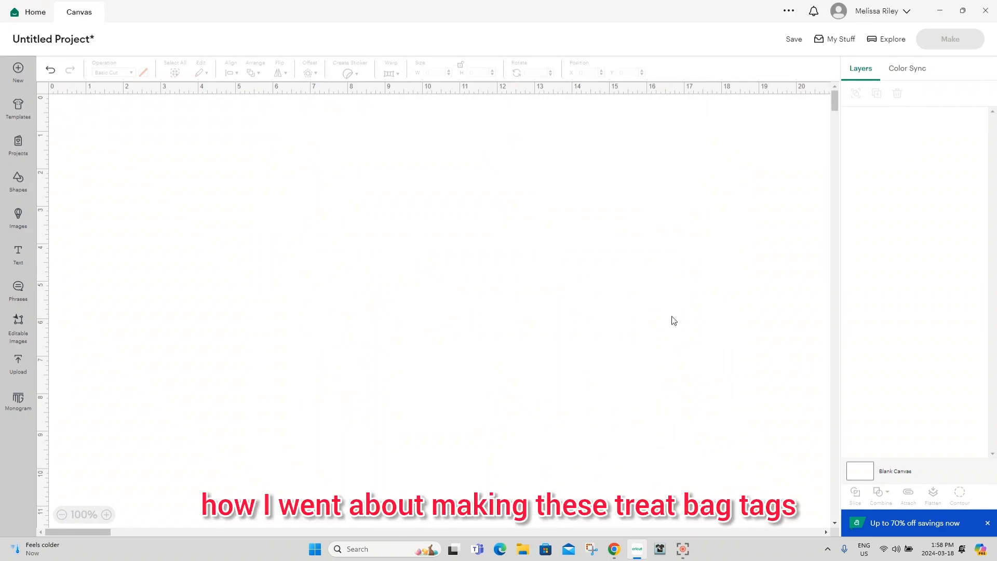
Step: Add a square shape to the canvas and move it to about X 7.89, Y 3.46
{"action": "left_click", "coordinate": [18, 182]}
{"action": "left_click", "coordinate": [154, 243]}
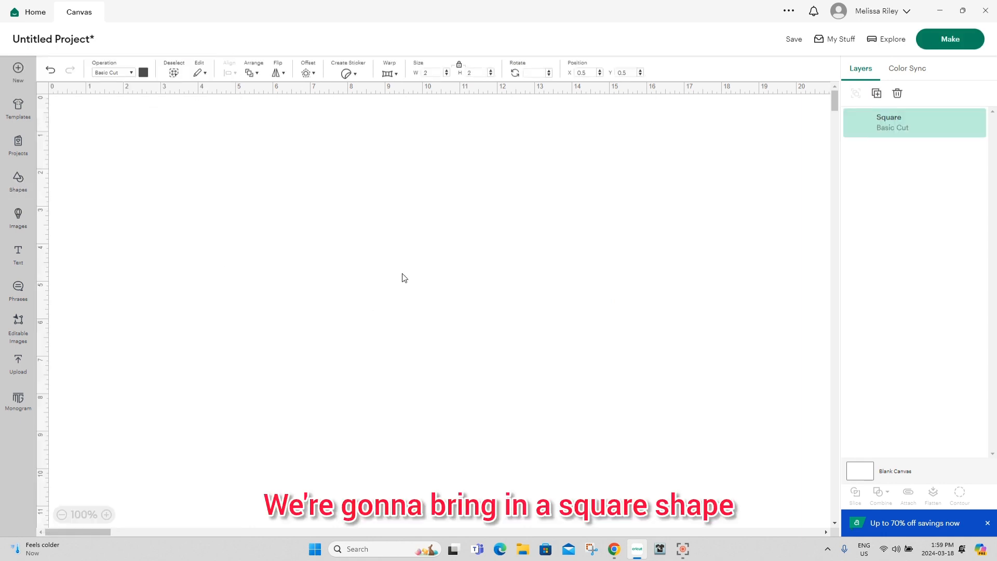
{"action": "left_click_drag", "start_coordinate": [127, 136], "coordinate": [403, 246]}
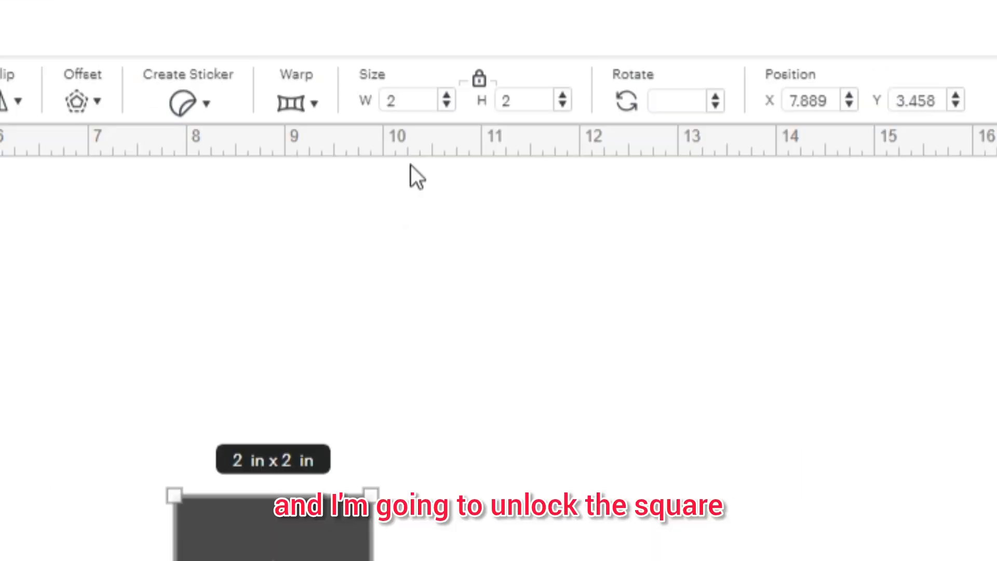
Step: Unlock the square's proportions and set its size to 4 in wide by 3 in high
{"action": "left_click", "coordinate": [479, 83]}
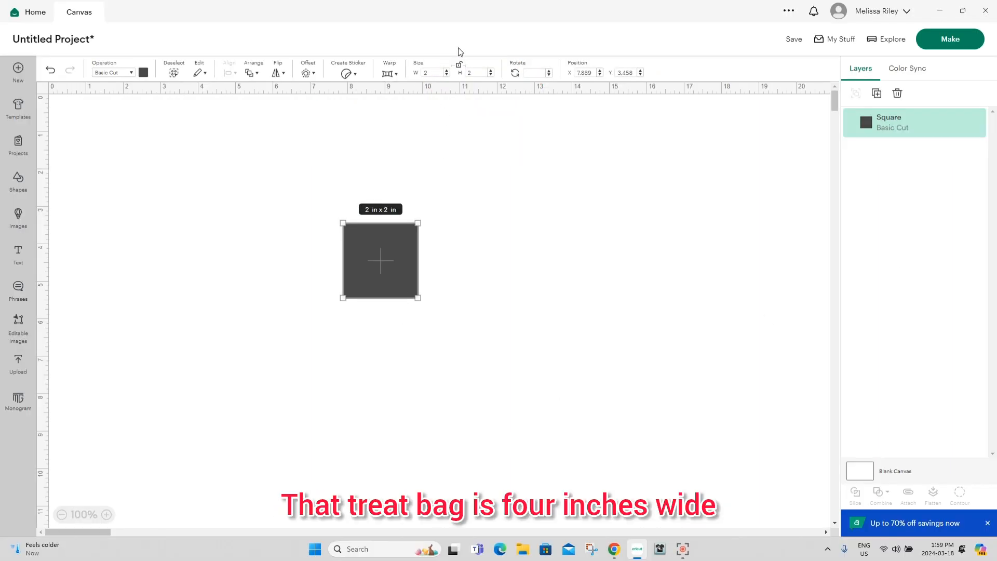
{"action": "left_click", "coordinate": [439, 74]}
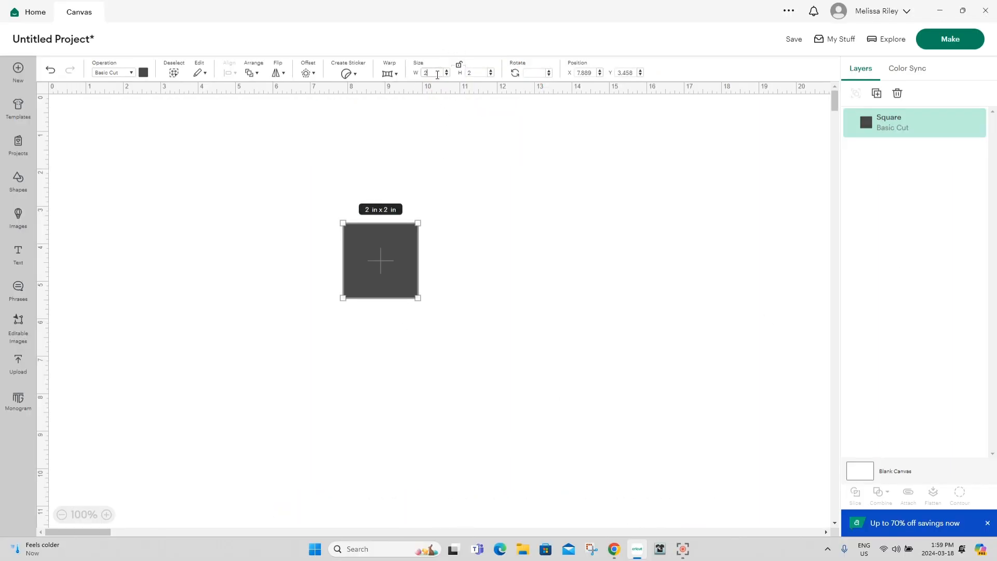
{"action": "type", "text": "4"}
{"action": "key", "text": "Tab"}
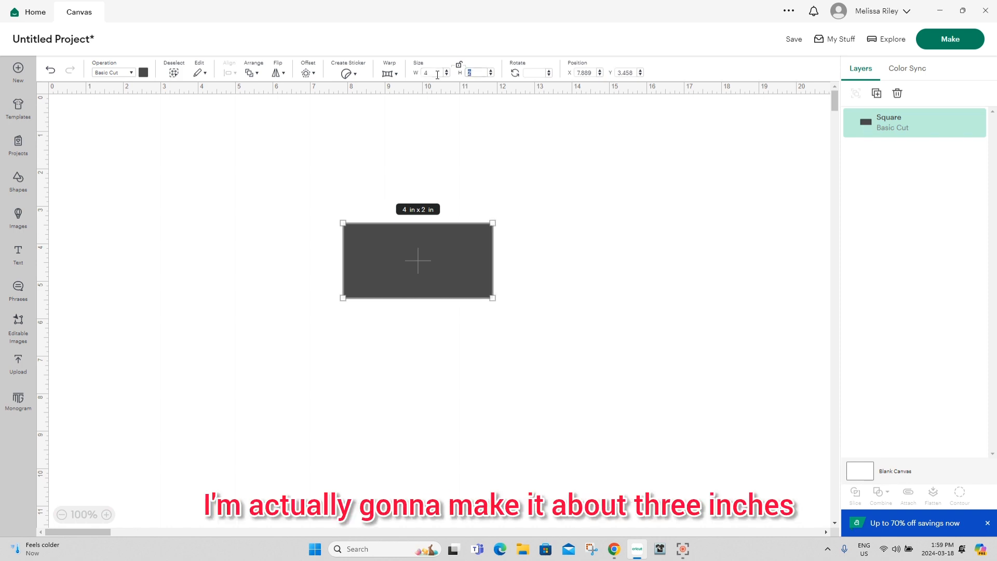
{"action": "key", "text": "Tab"}
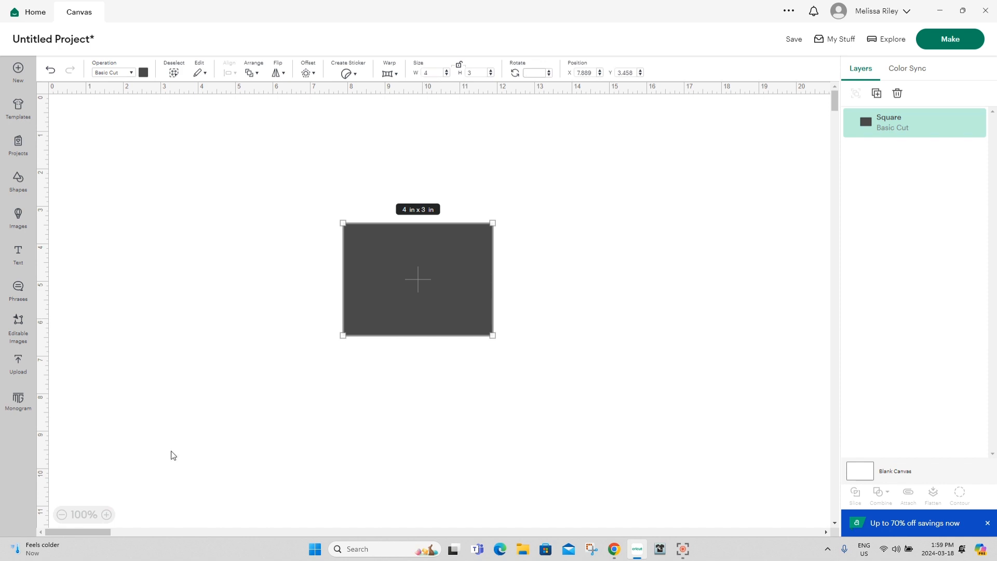
Step: Recolour the rectangle turquoise and reposition it at about X 5.61, Y 3.38 on the canvas
{"action": "left_click", "coordinate": [606, 274]}
{"action": "left_click_drag", "start_coordinate": [423, 279], "coordinate": [340, 227]}
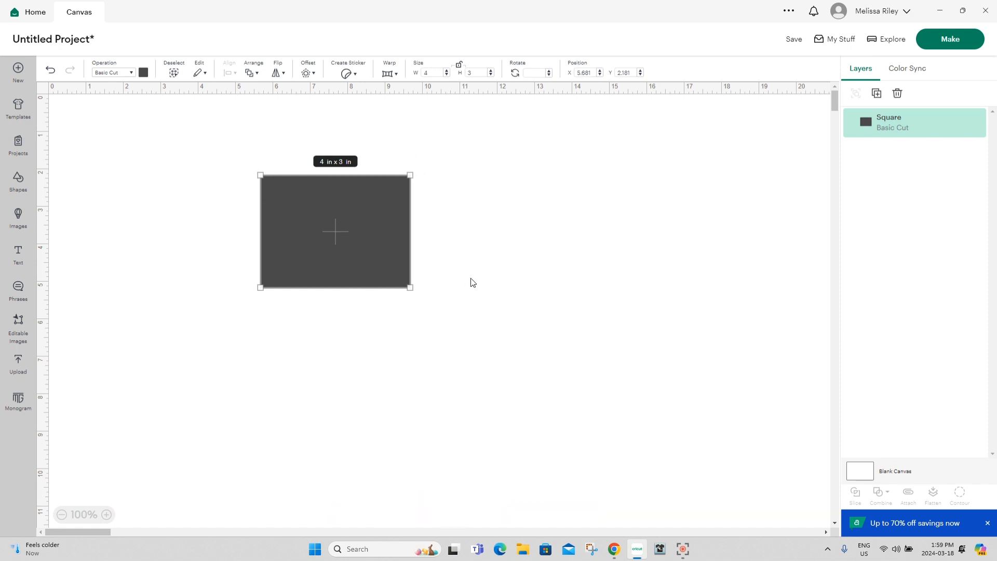
{"action": "left_click", "coordinate": [144, 77]}
{"action": "left_click", "coordinate": [167, 128]}
{"action": "left_click", "coordinate": [634, 237]}
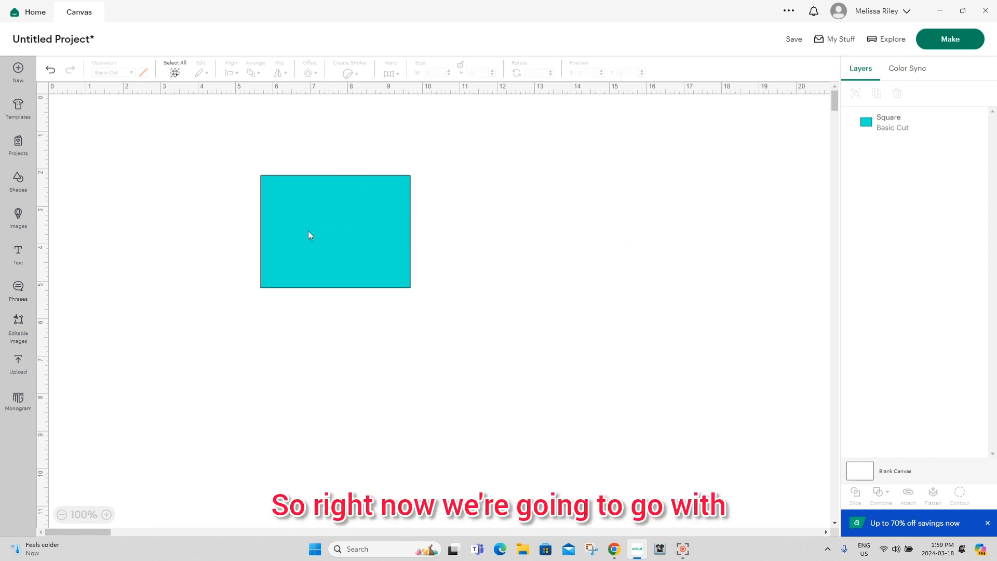
{"action": "left_click_drag", "start_coordinate": [326, 223], "coordinate": [323, 269]}
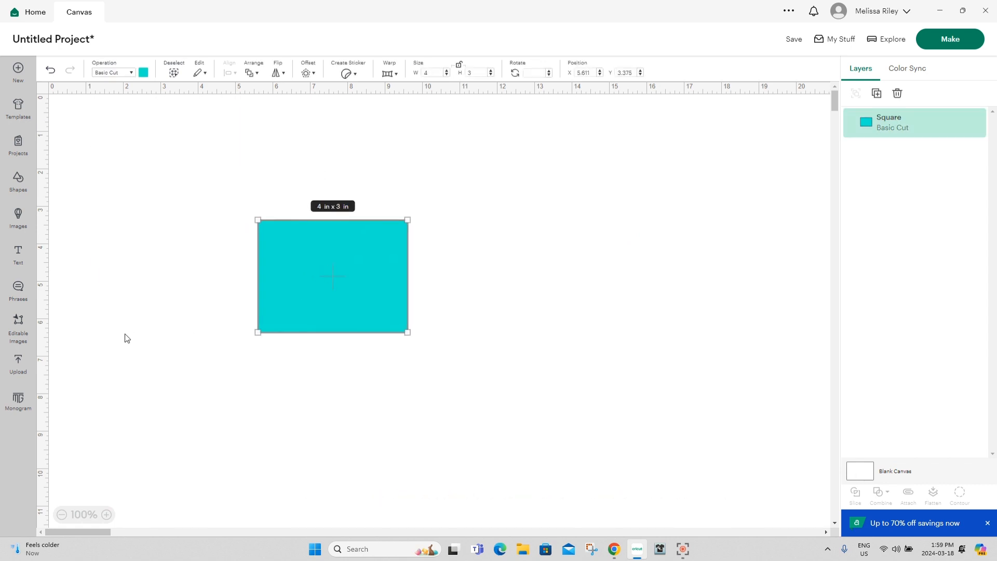
Step: Add a score line, rotate it horizontal and stretch it across the full width of the turquoise rectangle at mid-height
{"action": "left_click", "coordinate": [21, 184]}
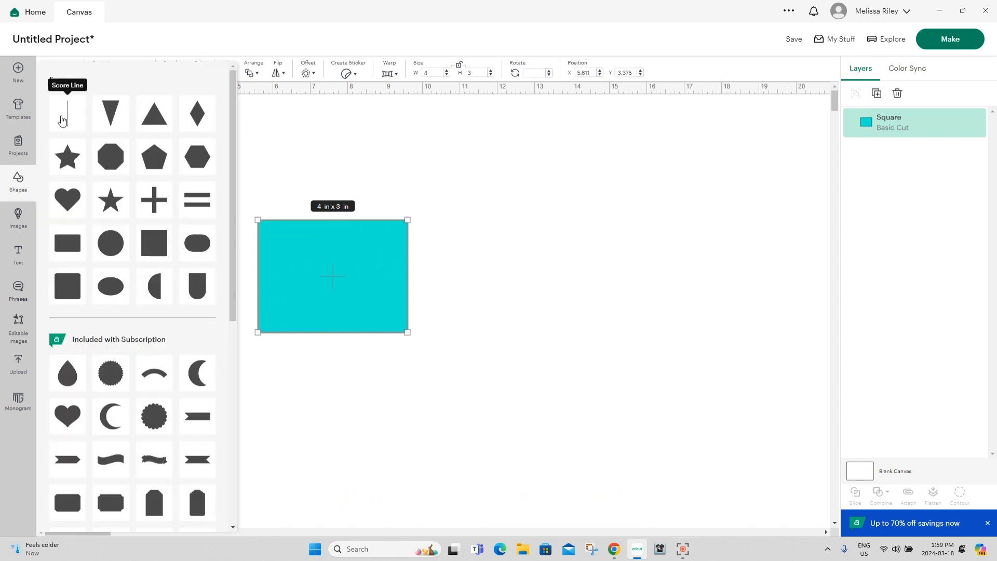
{"action": "left_click", "coordinate": [62, 120]}
{"action": "left_click_drag", "start_coordinate": [86, 156], "coordinate": [236, 264]}
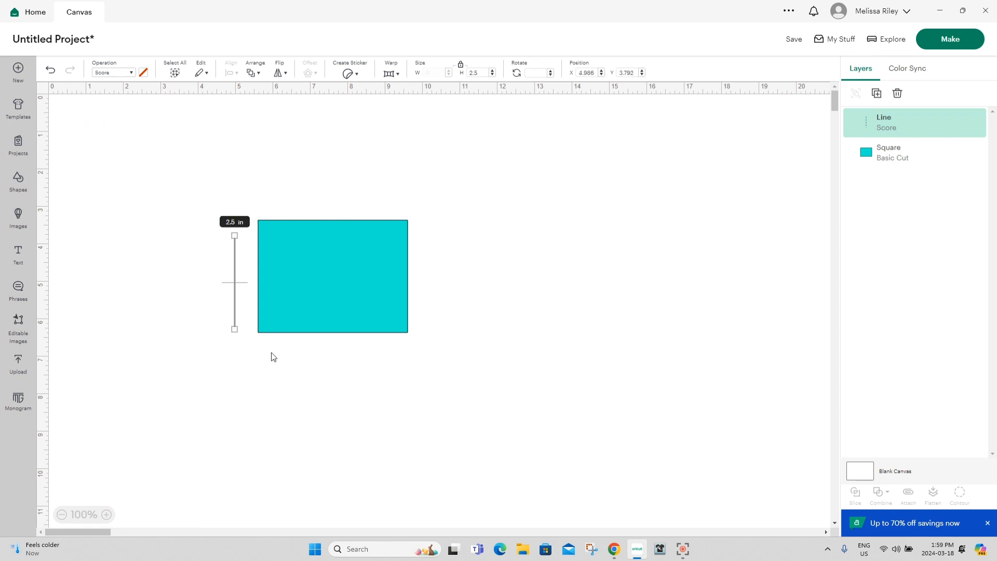
{"action": "left_click_drag", "start_coordinate": [233, 333], "coordinate": [284, 278]}
{"action": "left_click_drag", "start_coordinate": [225, 285], "coordinate": [408, 279]}
{"action": "left_click", "coordinate": [240, 258]}
{"action": "left_click", "coordinate": [517, 293]}
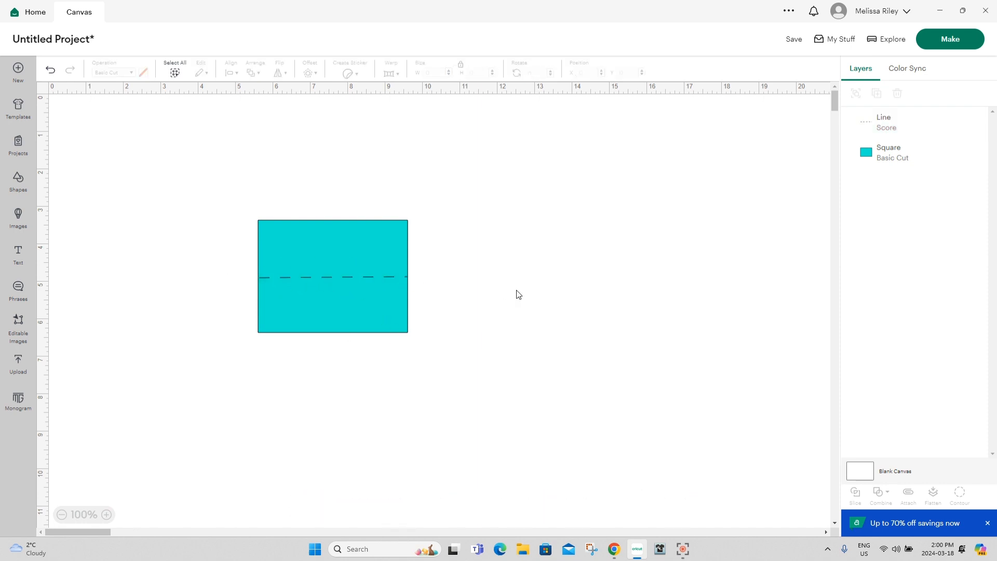
Step: Center the score line and the turquoise rectangle on each other
{"action": "left_click_drag", "start_coordinate": [431, 350], "coordinate": [236, 131]}
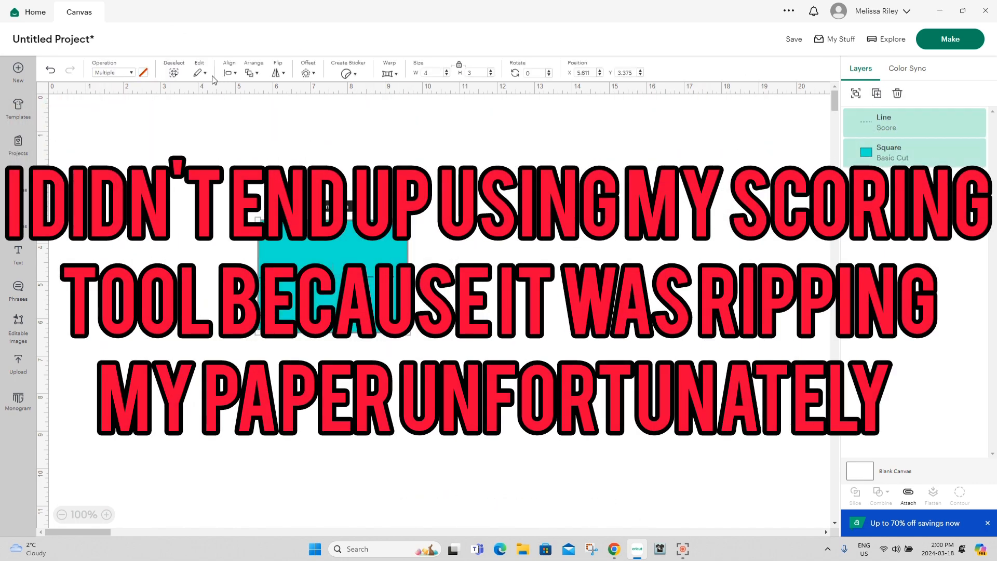
{"action": "left_click", "coordinate": [236, 74]}
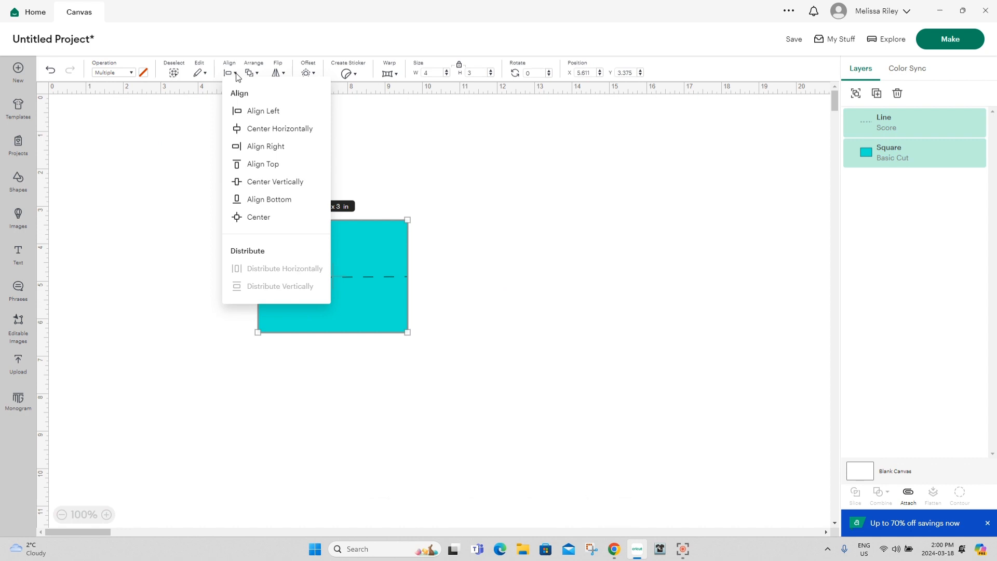
{"action": "left_click", "coordinate": [248, 216]}
{"action": "left_click", "coordinate": [584, 364]}
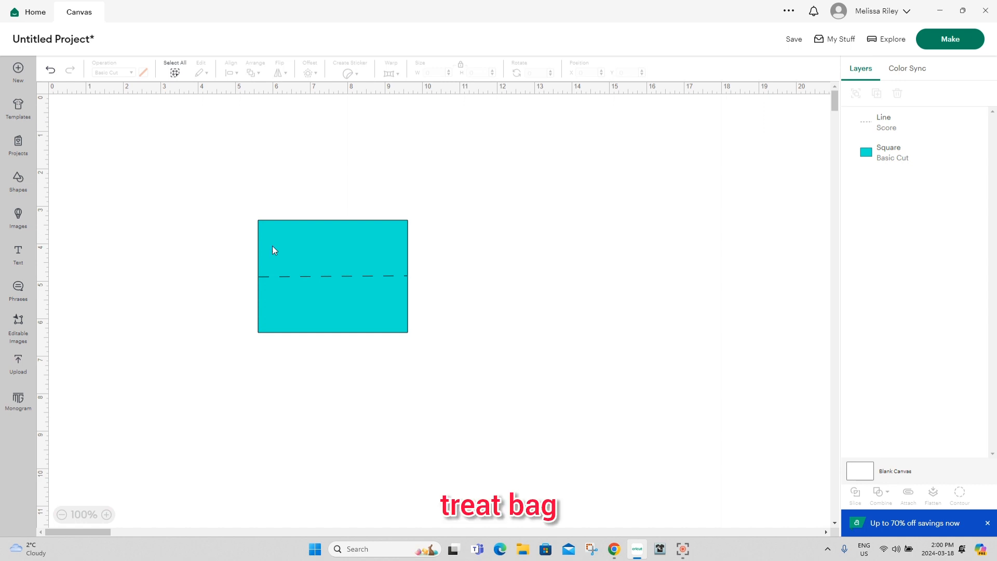
Step: Attach the score line to the turquoise rectangle and move the tag to about X 2.21, Y 1.08
{"action": "left_click_drag", "start_coordinate": [246, 203], "coordinate": [449, 347]}
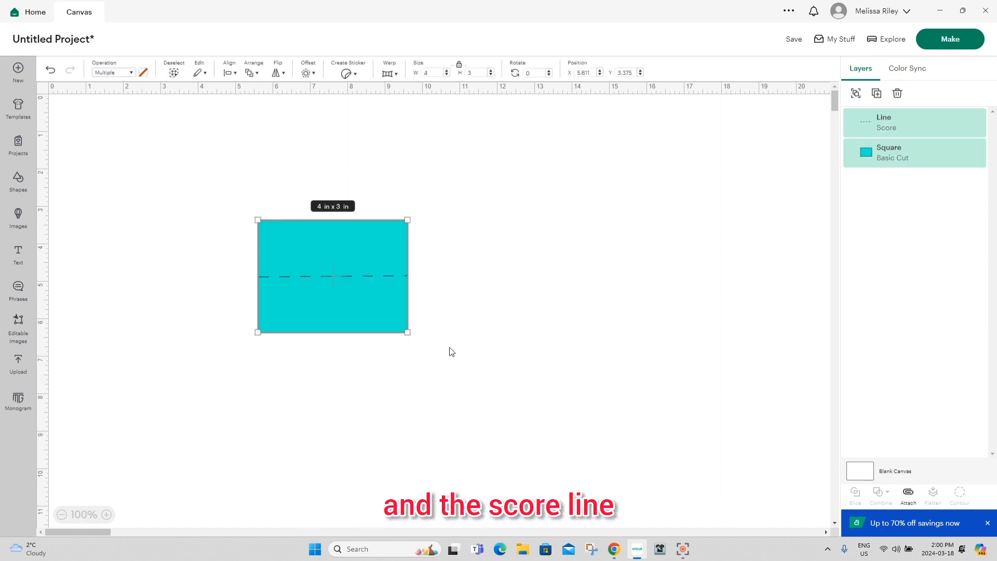
{"action": "left_click", "coordinate": [915, 502]}
{"action": "left_click_drag", "start_coordinate": [367, 292], "coordinate": [227, 176]}
Step: Add a second square, unlock its proportions and resize it to about 3.78 x 1.29 in, inset within the tag's lower half
{"action": "left_click", "coordinate": [16, 180]}
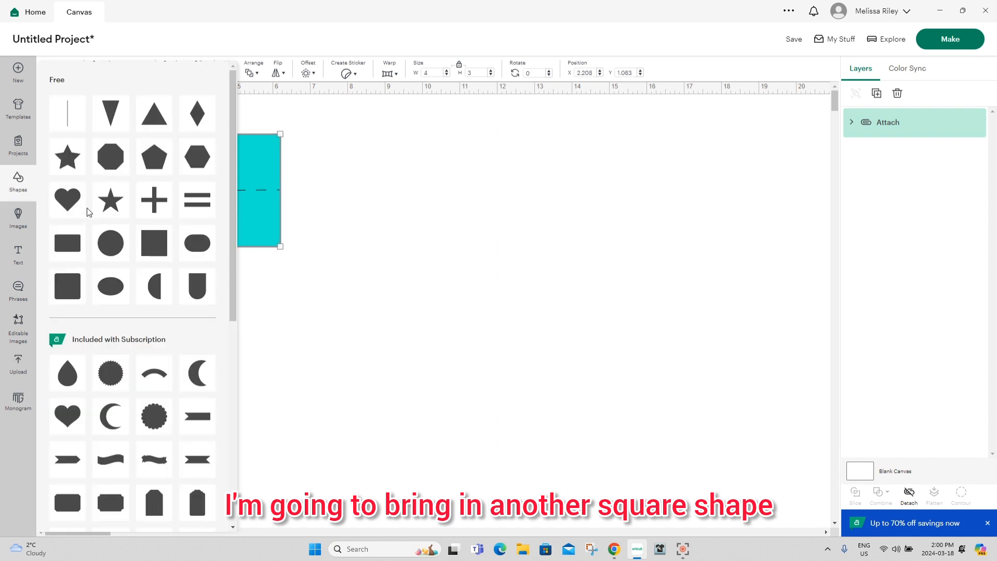
{"action": "left_click", "coordinate": [149, 239]}
{"action": "left_click_drag", "start_coordinate": [140, 188], "coordinate": [170, 225]}
{"action": "left_click", "coordinate": [461, 67]}
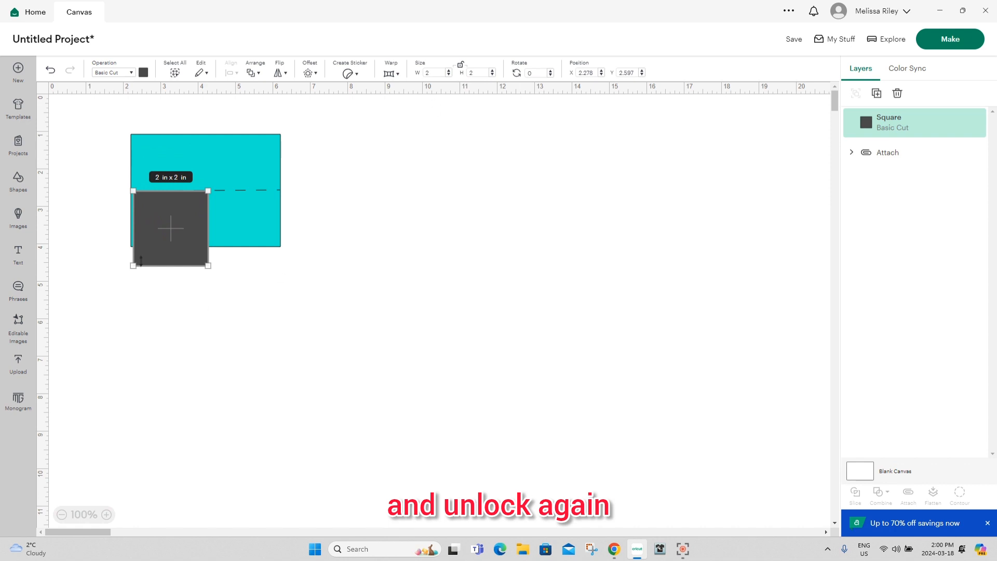
{"action": "left_click_drag", "start_coordinate": [208, 266], "coordinate": [272, 243]}
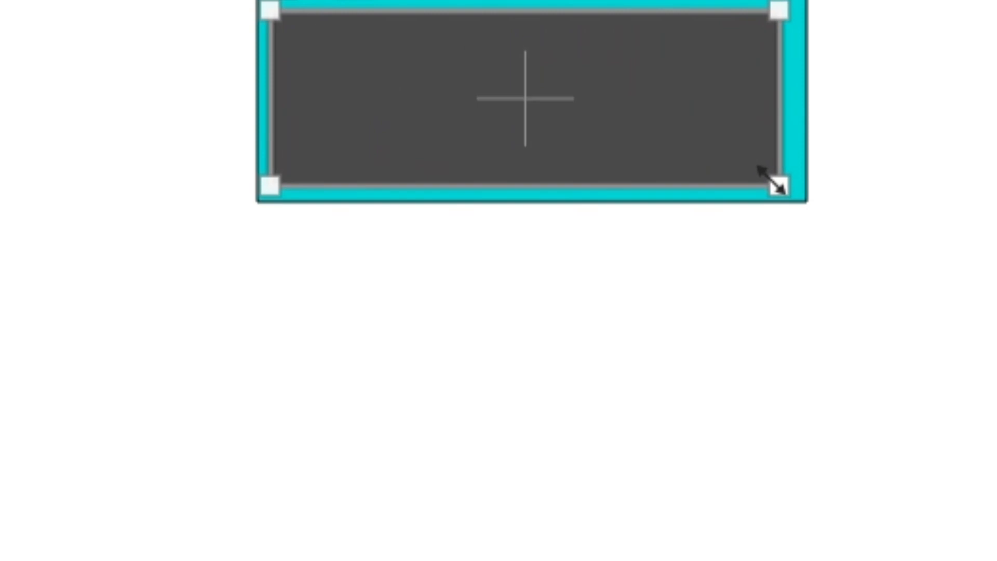
{"action": "left_click_drag", "start_coordinate": [777, 183], "coordinate": [788, 182]}
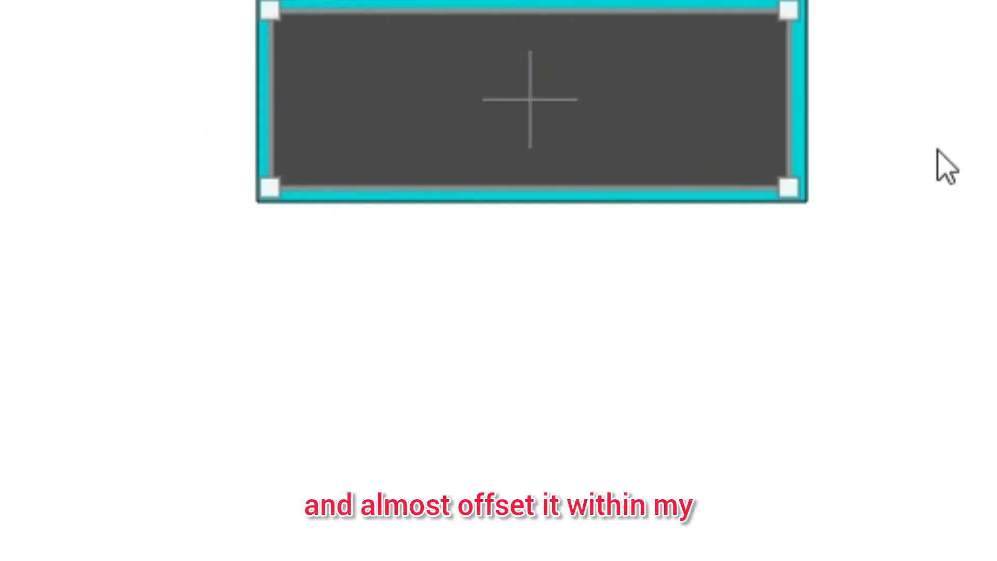
{"action": "key", "text": "Escape"}
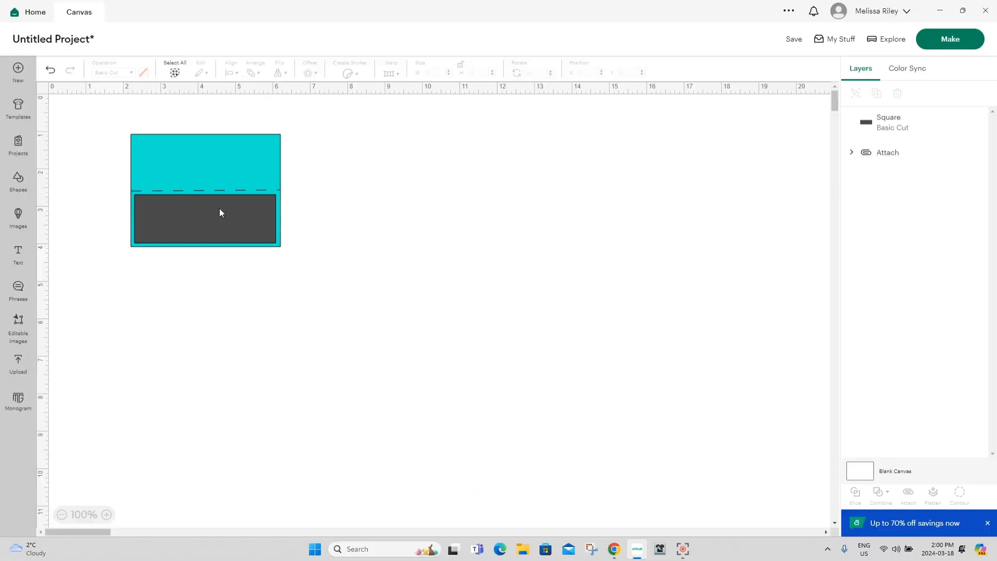
Step: Move the dark inset rectangle off the tag to about X 9.58, Y 3.21 and recolour it white
{"action": "left_click_drag", "start_coordinate": [220, 210], "coordinate": [492, 229]}
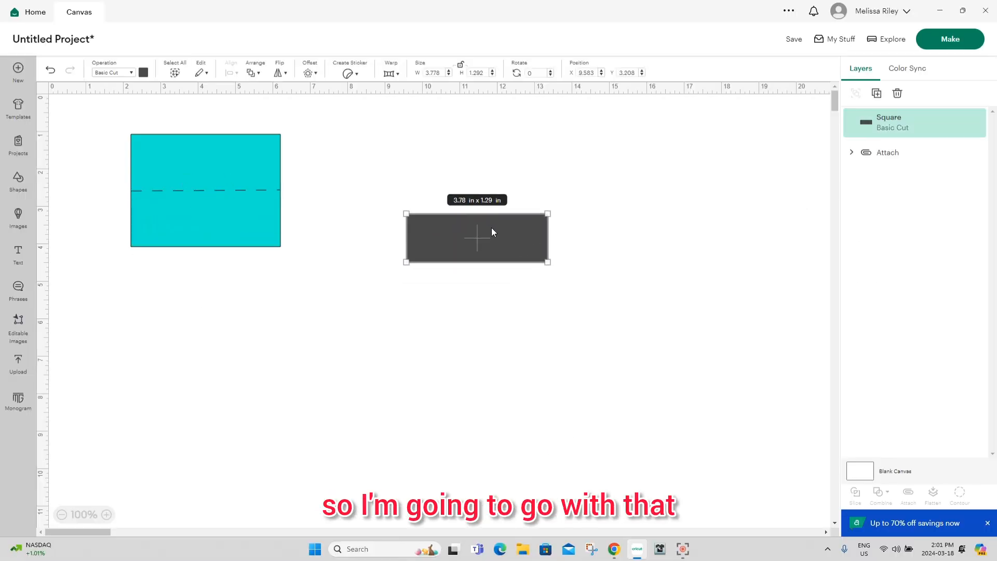
{"action": "left_click", "coordinate": [143, 73]}
{"action": "left_click", "coordinate": [154, 174]}
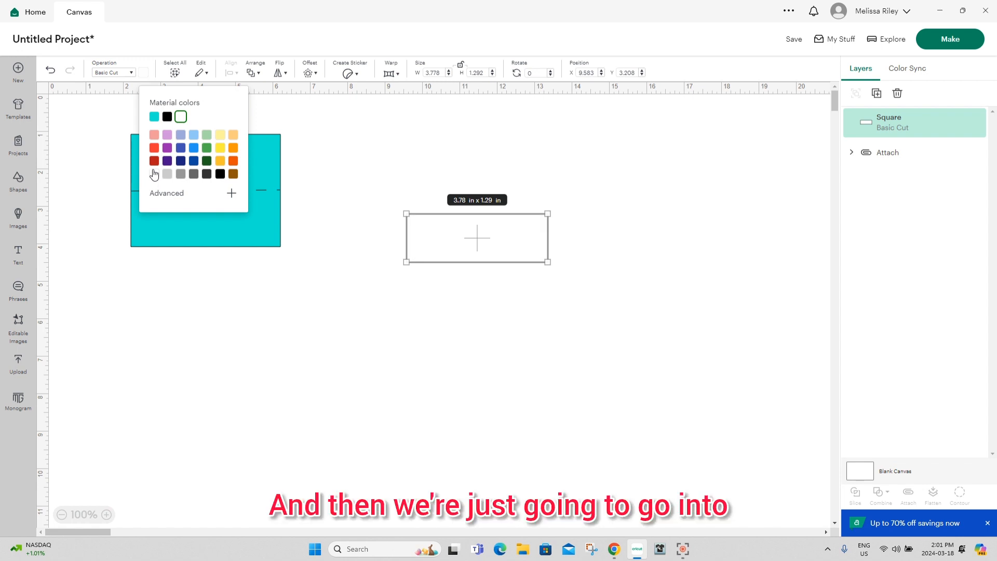
Step: Search the image library for "easter" and browse the designs for one that suits the tag
{"action": "left_click", "coordinate": [24, 222]}
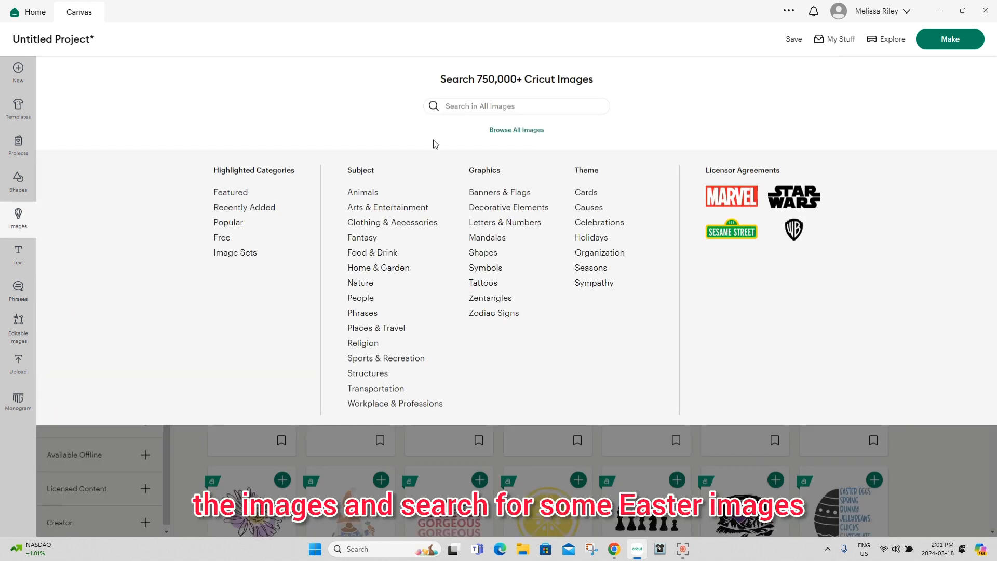
{"action": "left_click", "coordinate": [472, 104]}
{"action": "type", "text": "easter"}
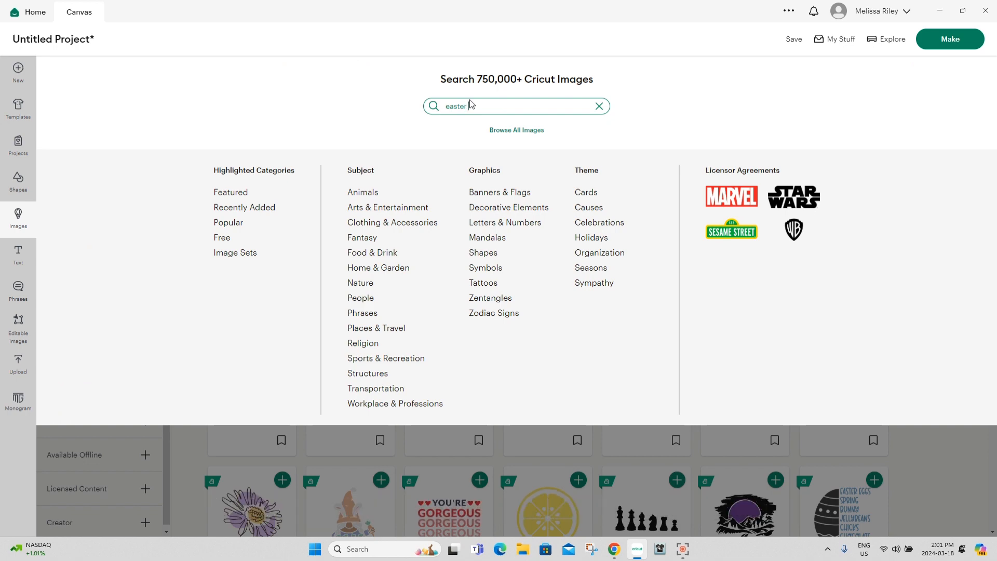
{"action": "key", "text": "Return"}
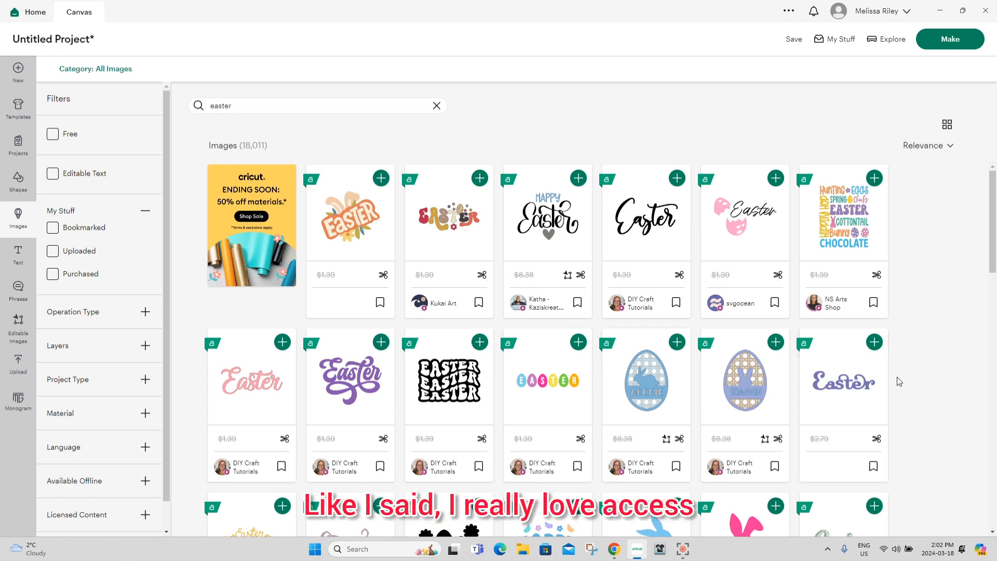
{"action": "scroll", "coordinate": [904, 393], "scroll_direction": "down", "scroll_amount": 4}
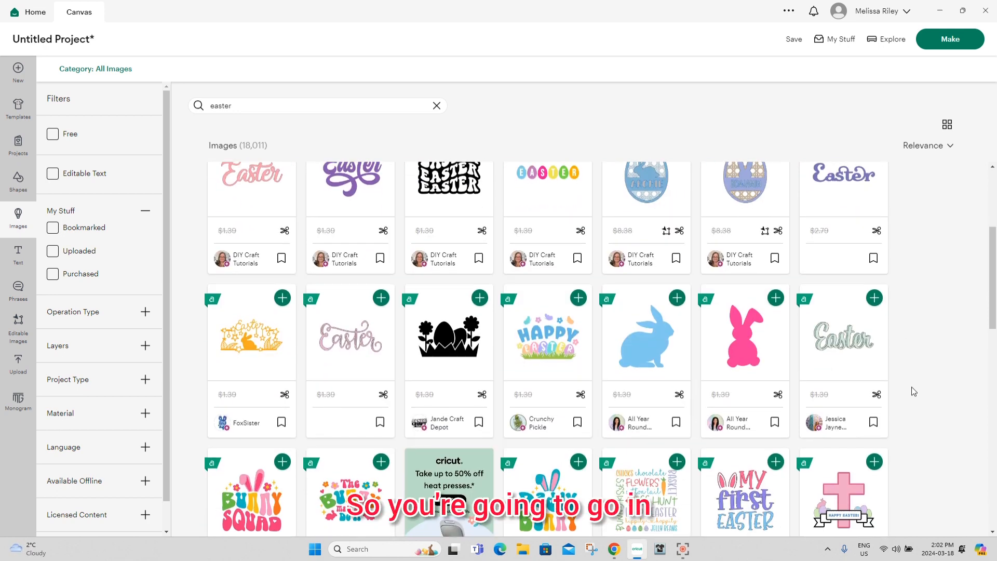
{"action": "scroll", "coordinate": [912, 392], "scroll_direction": "down", "scroll_amount": 3}
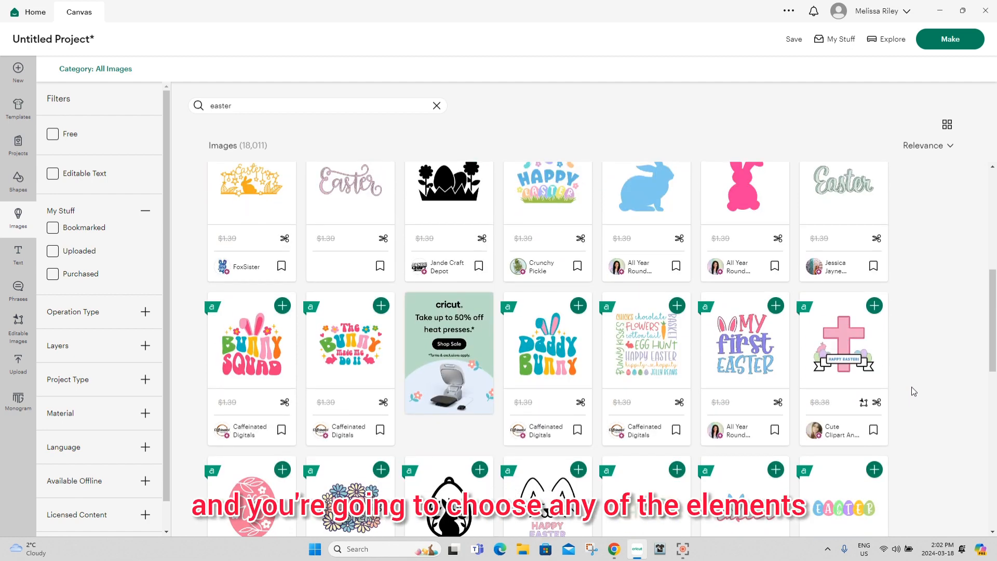
{"action": "scroll", "coordinate": [916, 392], "scroll_direction": "down", "scroll_amount": 5}
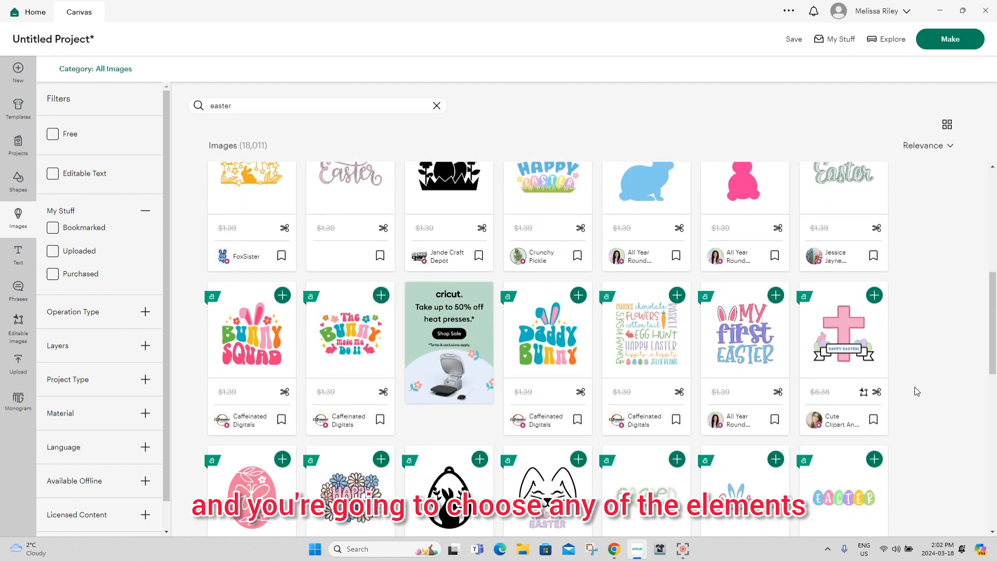
{"action": "scroll", "coordinate": [914, 386], "scroll_direction": "down", "scroll_amount": 4}
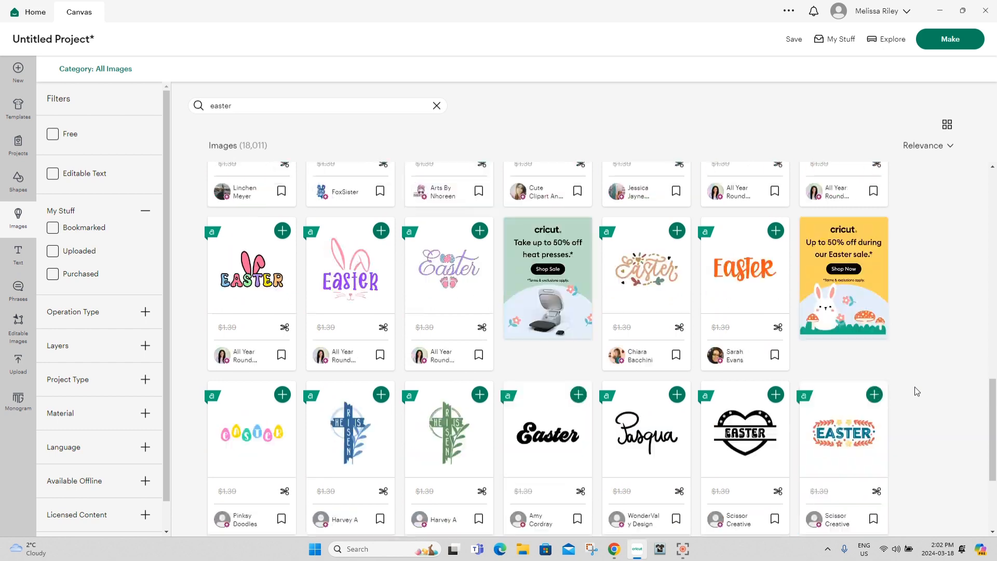
Step: Search the images for "happy easter" and add the Happy Easter design with lettered pastel eggs to the canvas
{"action": "left_click", "coordinate": [208, 105]}
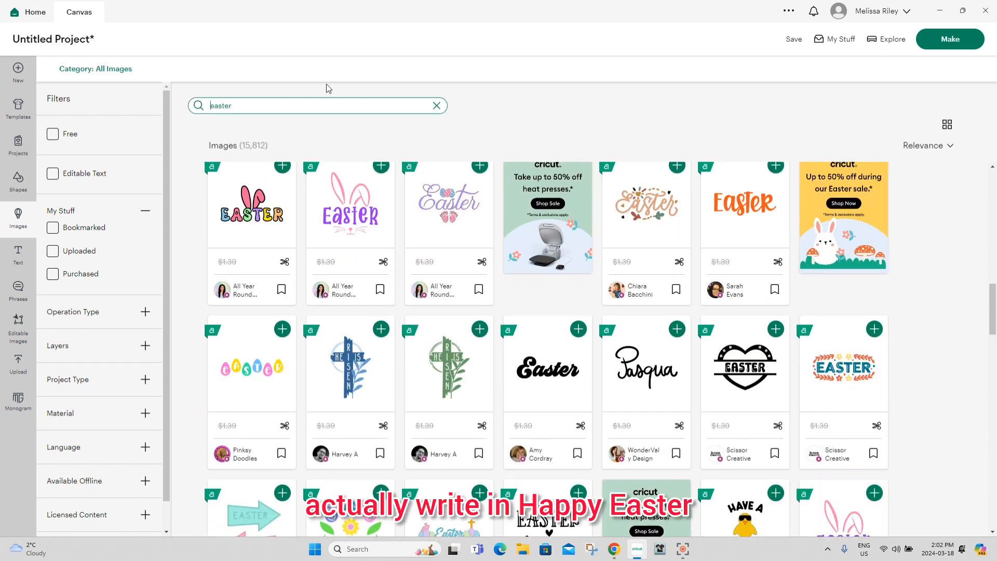
{"action": "type", "text": "happy"}
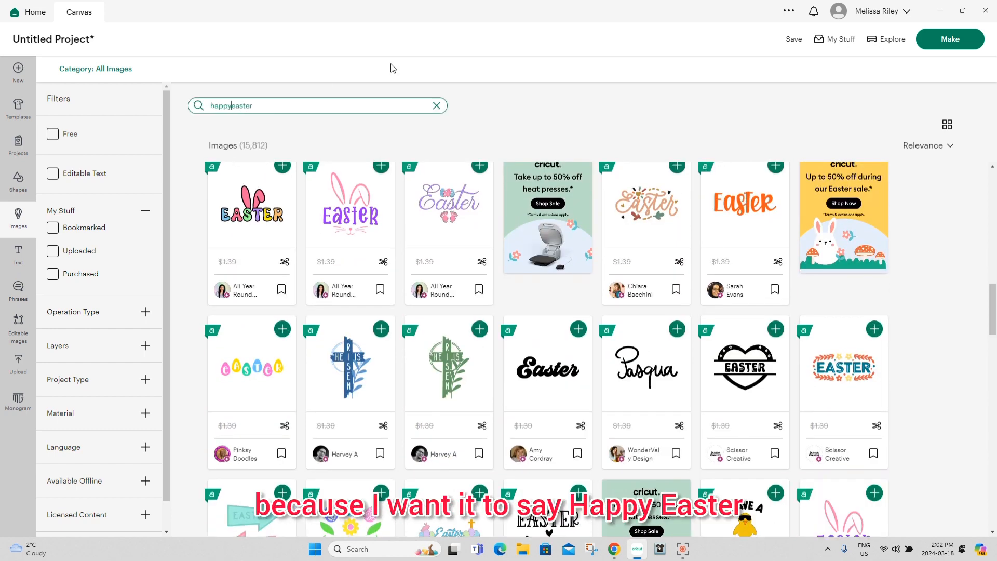
{"action": "key", "text": "Return"}
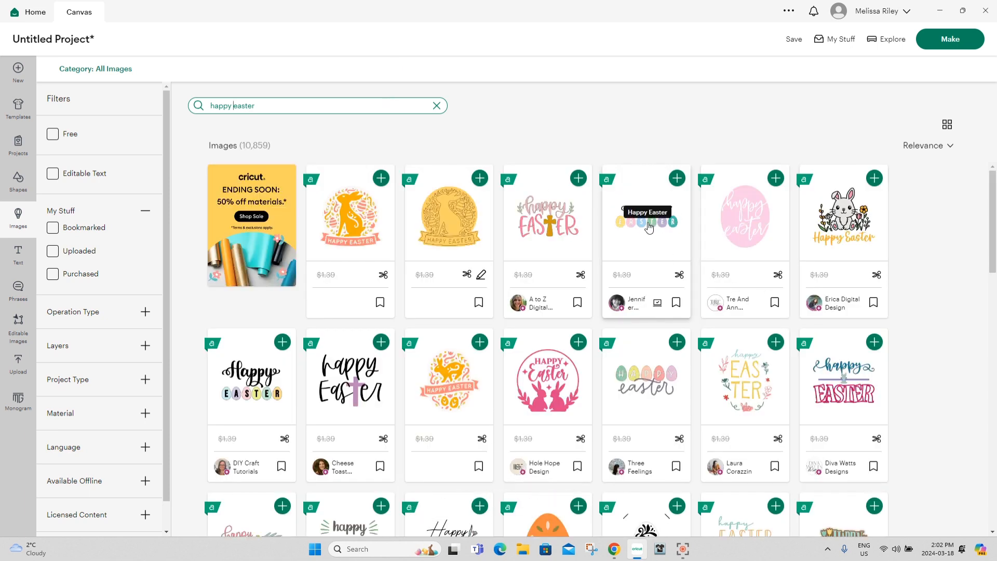
{"action": "left_click", "coordinate": [648, 227]}
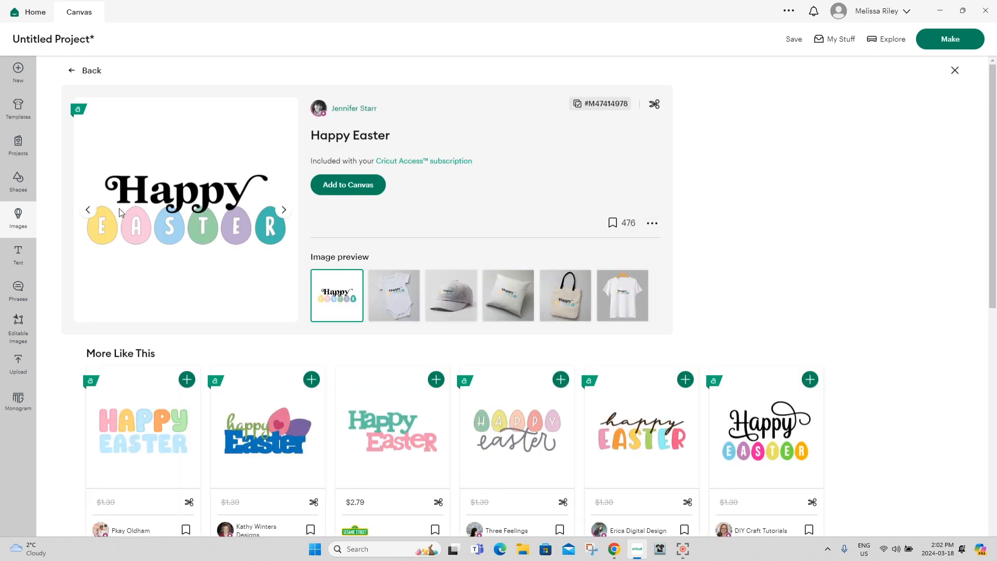
{"action": "left_click", "coordinate": [352, 187]}
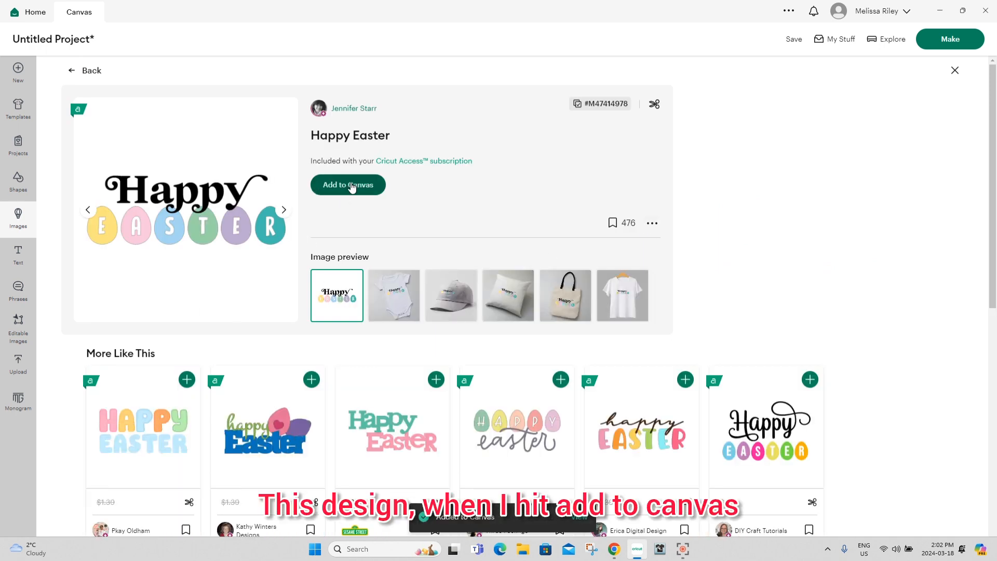
Step: Shrink the Happy Easter design to about 1.36 x 0.48 in, tilt it to about 325°, and place it at the white rectangle's left end
{"action": "left_click", "coordinate": [578, 518]}
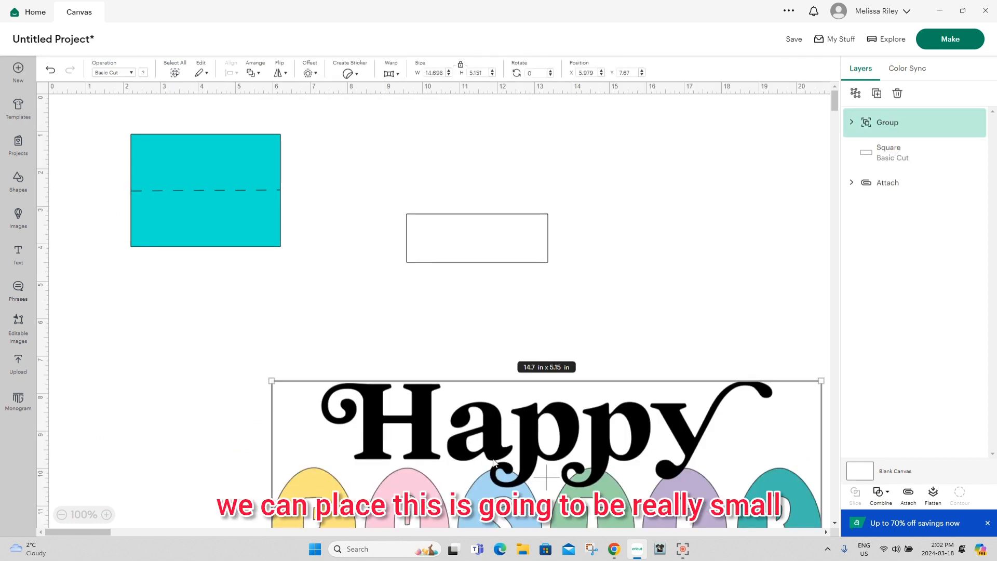
{"action": "left_click_drag", "start_coordinate": [494, 462], "coordinate": [288, 307]}
{"action": "left_click_drag", "start_coordinate": [611, 411], "coordinate": [438, 240]}
{"action": "left_click", "coordinate": [482, 403]}
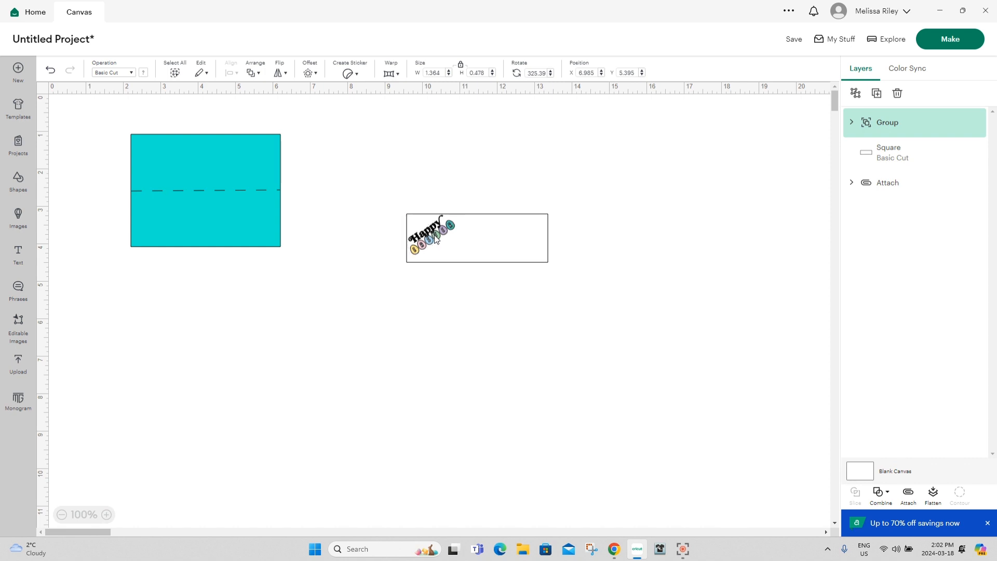
{"action": "left_click", "coordinate": [637, 318]}
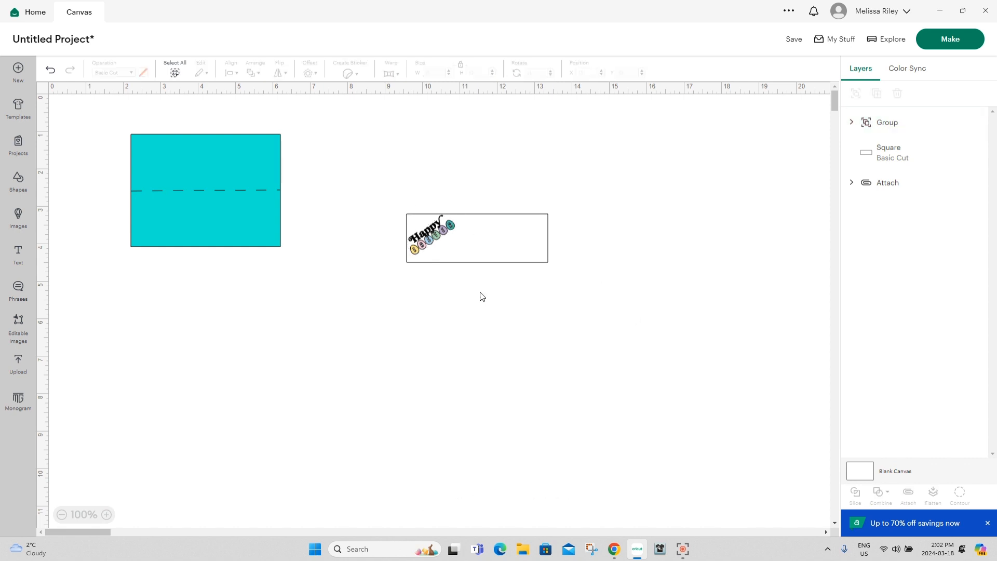
Step: Enlarge the white rectangle together with the Happy Easter design to about 9.3 x 3.2 in and move them just below the teal tag
{"action": "left_click_drag", "start_coordinate": [602, 310], "coordinate": [391, 196]}
{"action": "left_click_drag", "start_coordinate": [547, 263], "coordinate": [753, 332]}
{"action": "left_click_drag", "start_coordinate": [540, 268], "coordinate": [422, 320]}
{"action": "left_click", "coordinate": [67, 94]}
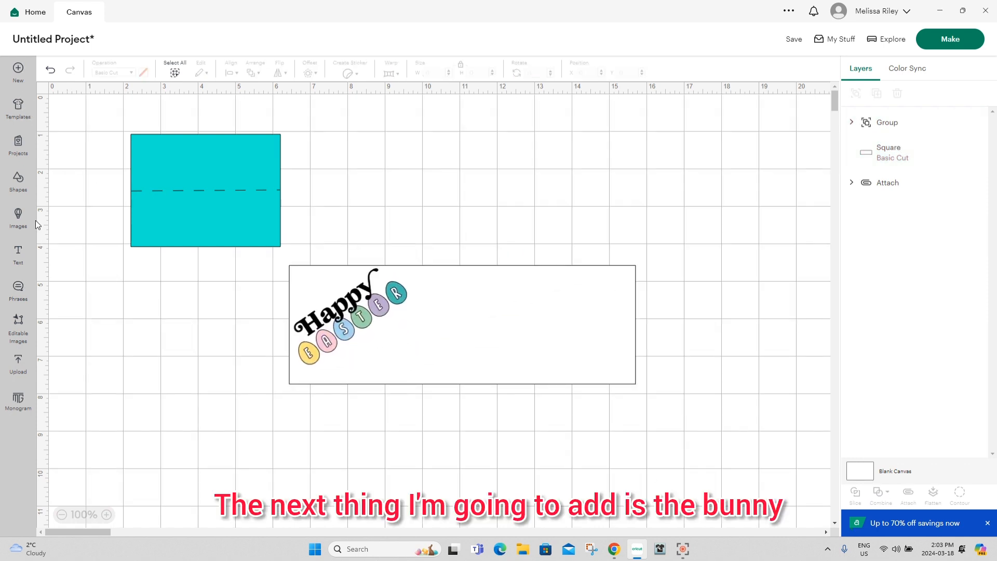
Step: Browse the image library for bunnies with a name gap and add the Bunny Split Border designs to the canvas
{"action": "left_click", "coordinate": [18, 217]}
{"action": "scroll", "coordinate": [935, 303], "scroll_direction": "down", "scroll_amount": 3}
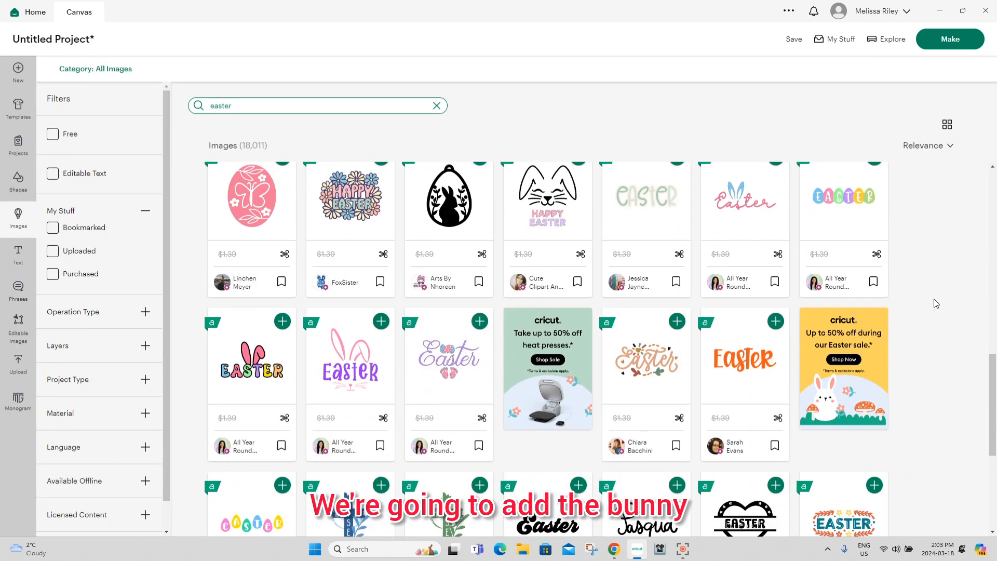
{"action": "scroll", "coordinate": [935, 304], "scroll_direction": "down", "scroll_amount": 3}
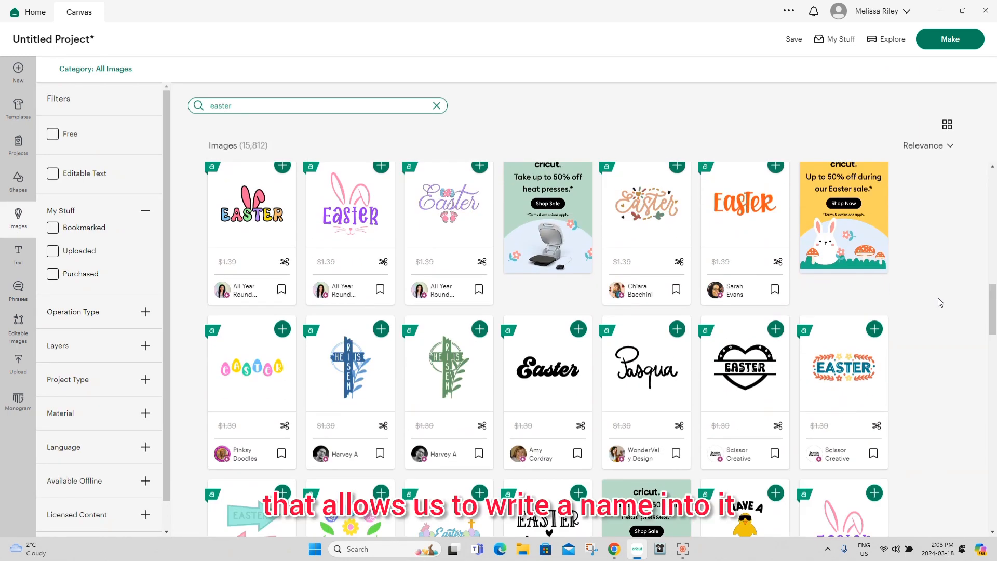
{"action": "scroll", "coordinate": [940, 302], "scroll_direction": "down", "scroll_amount": 3}
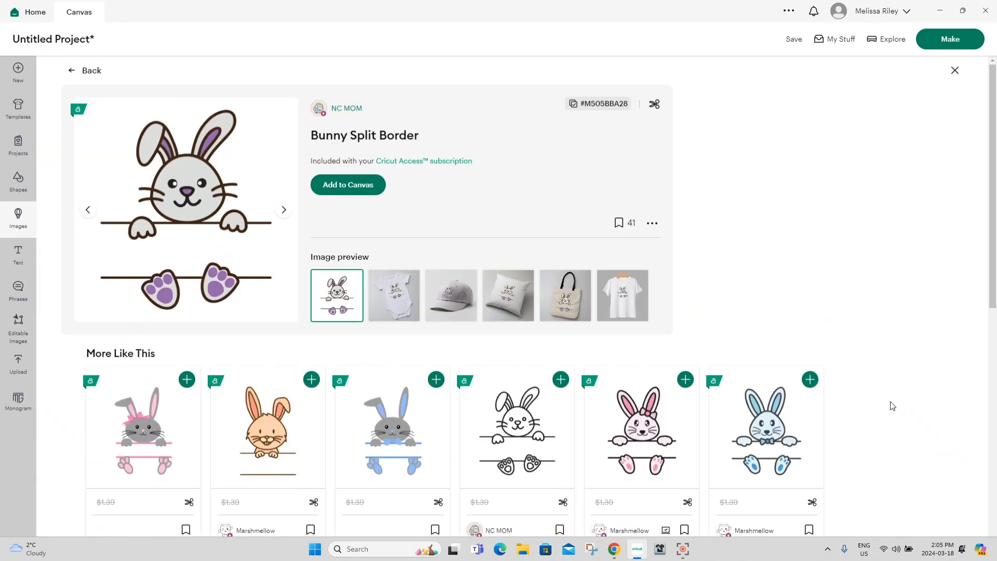
{"action": "left_click", "coordinate": [437, 381]}
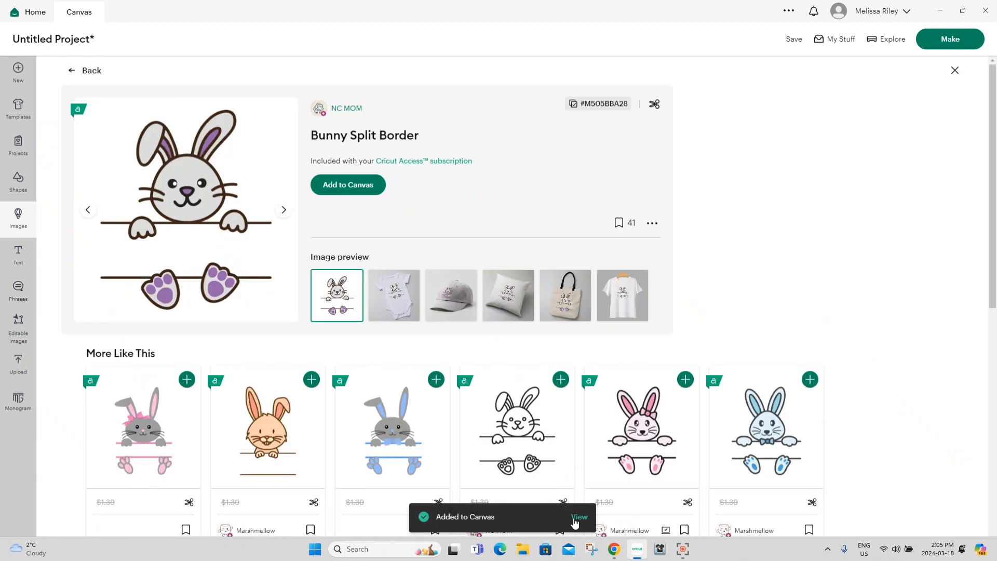
{"action": "left_click", "coordinate": [574, 518]}
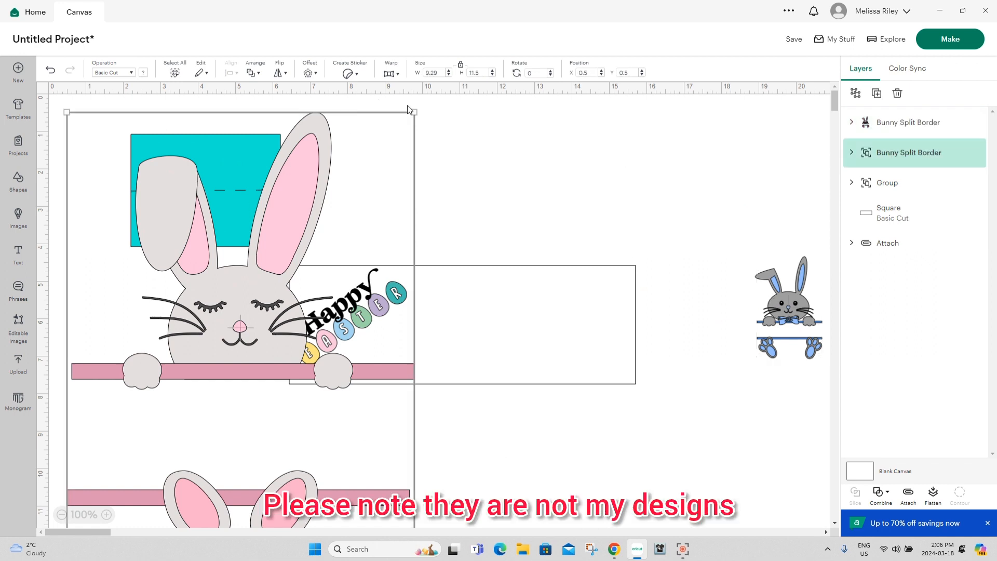
Step: Shrink the pink bunny to about 2.08 x 2.58 in at the rectangle's right end and fit a smaller Happy Easter design into its upper-left corner
{"action": "left_click_drag", "start_coordinate": [420, 117], "coordinate": [592, 324]}
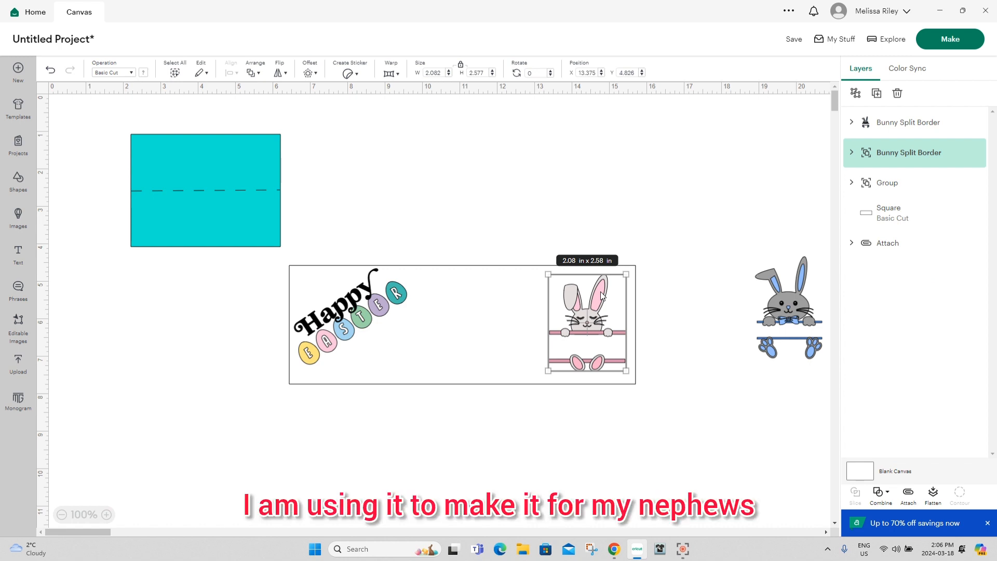
{"action": "left_click", "coordinate": [377, 317]}
{"action": "left_click_drag", "start_coordinate": [346, 311], "coordinate": [328, 296]}
{"action": "left_click", "coordinate": [556, 234]}
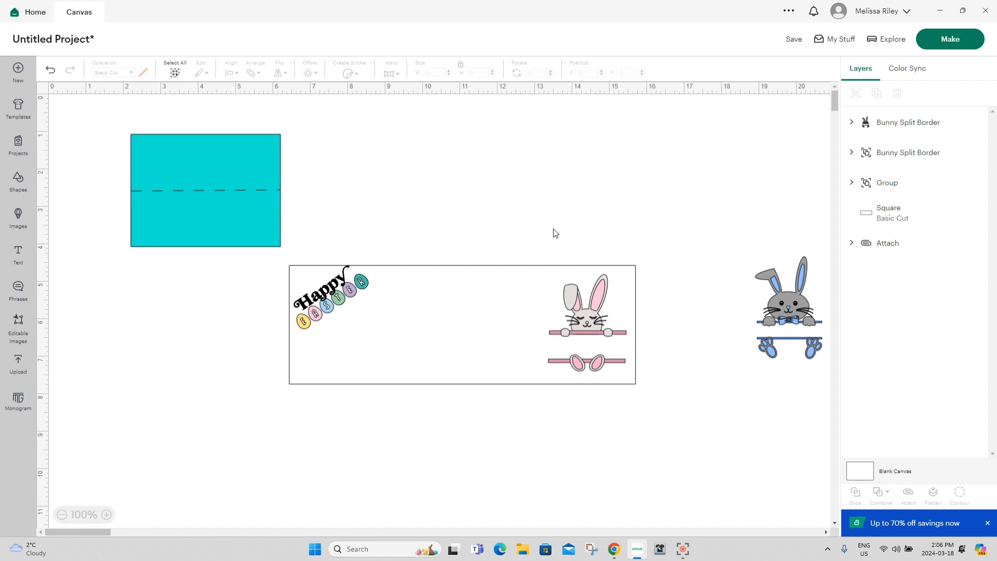
Step: Add a text object reading "An Easter Treat" to the canvas
{"action": "left_click", "coordinate": [18, 254]}
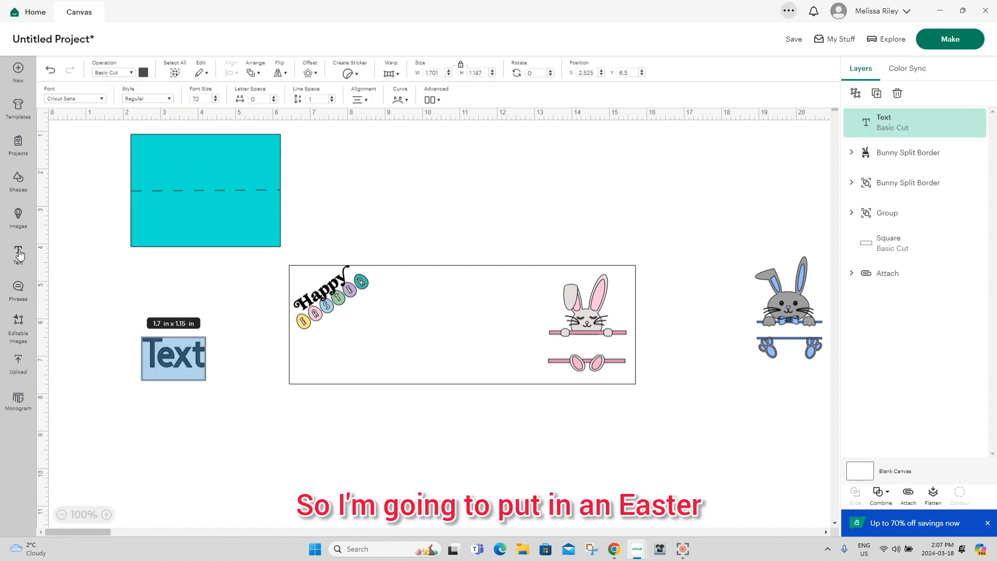
{"action": "type", "text": "AnEas"}
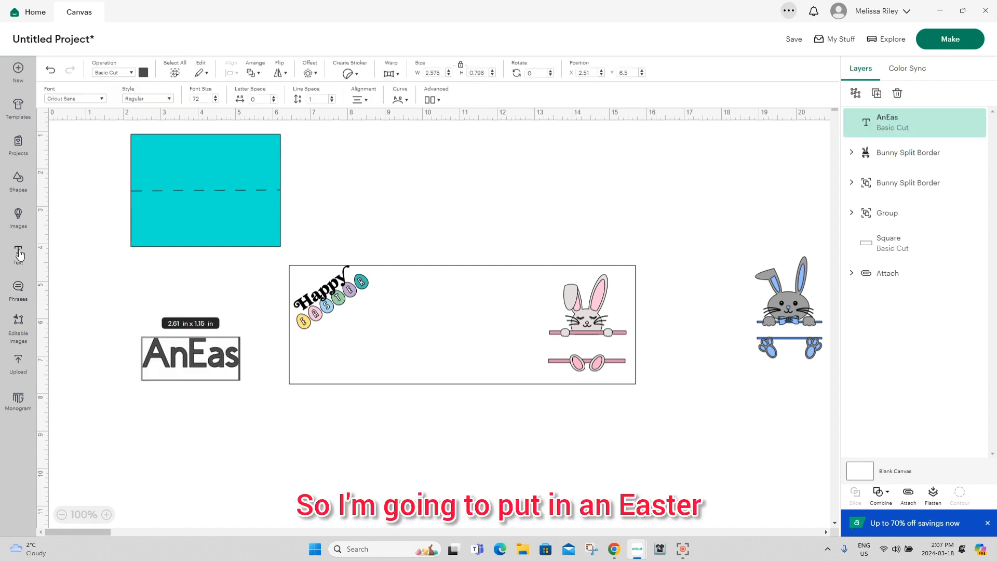
{"action": "key", "text": "BackSpace"}
{"action": "key", "text": "BackSpace"}
{"action": "key", "text": "BackSpace"}
{"action": "type", "text": "Ea"}
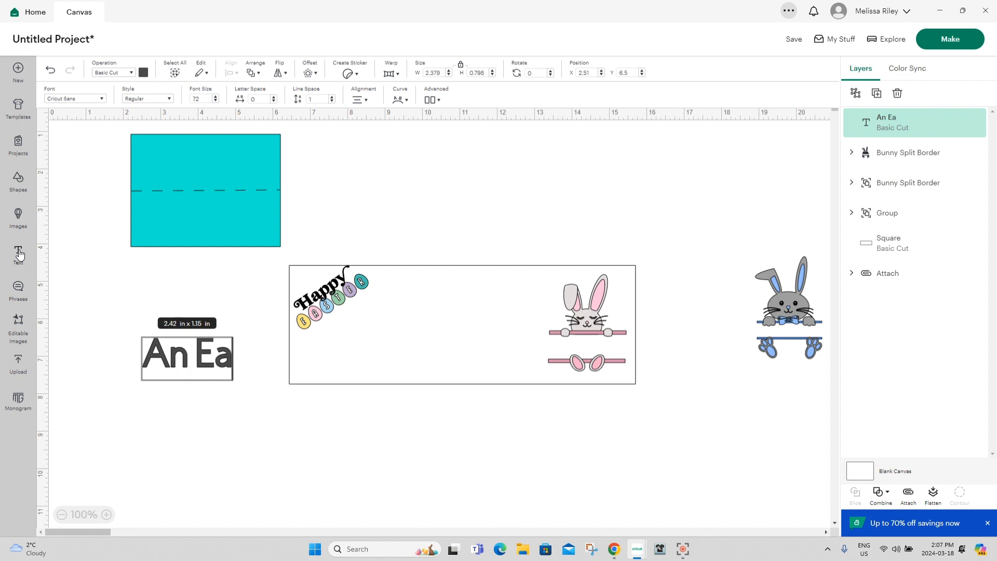
{"action": "type", "text": "ster Treat"}
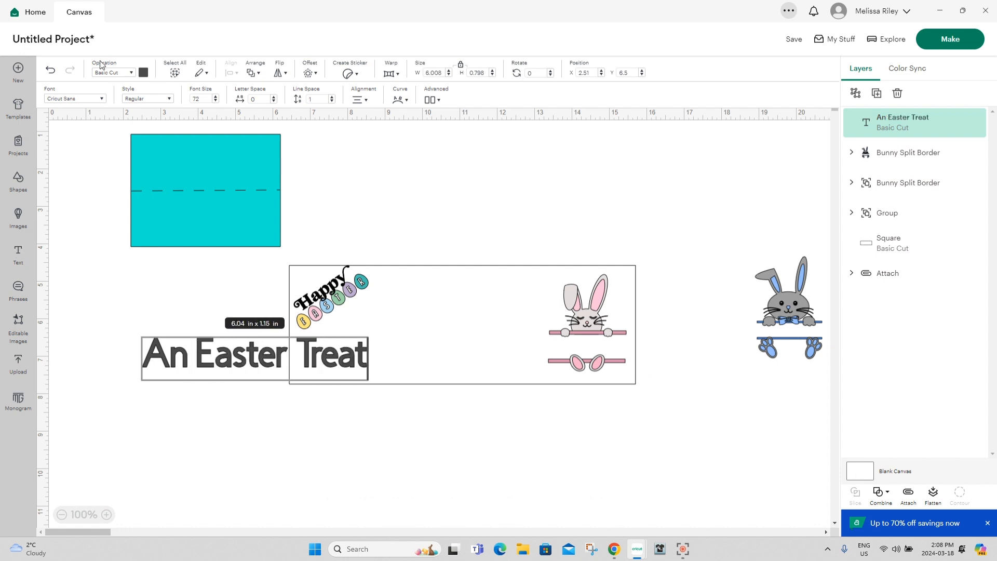
Step: Search the Cricut fonts for "bay" and apply the Baylac font to the "An Easter Treat" text
{"action": "left_click", "coordinate": [90, 98]}
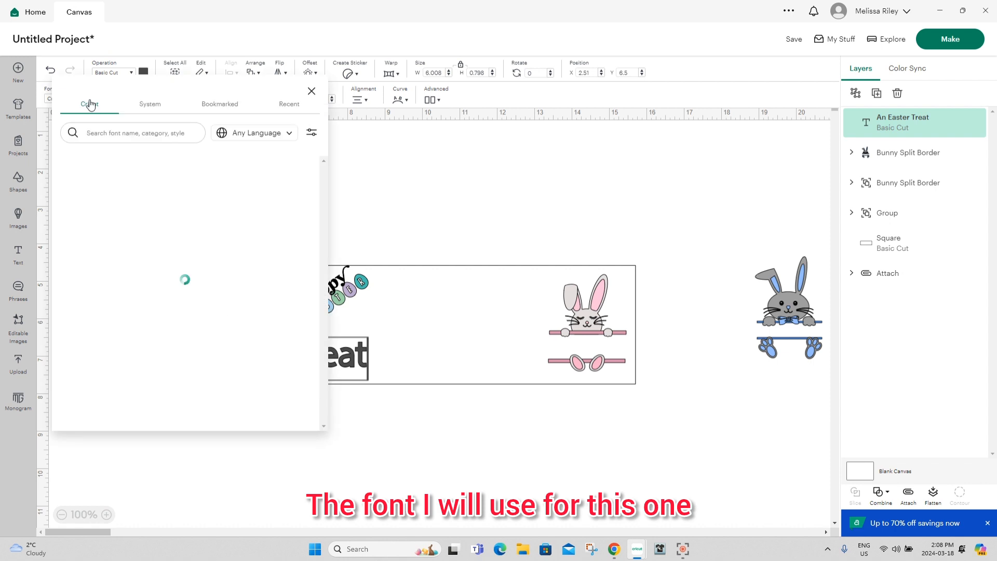
{"action": "left_click", "coordinate": [220, 105]}
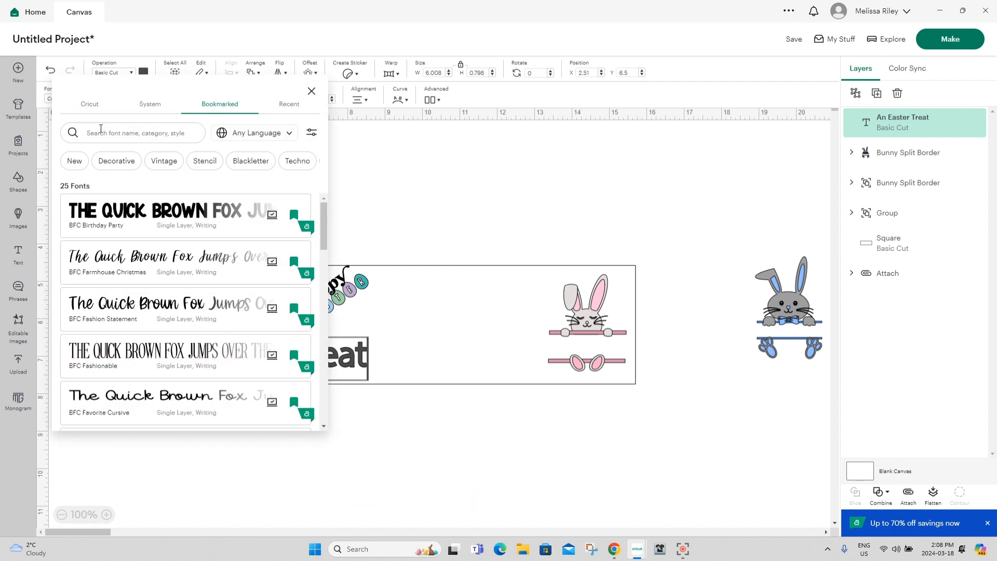
{"action": "left_click", "coordinate": [89, 106]}
{"action": "type", "text": "bay"}
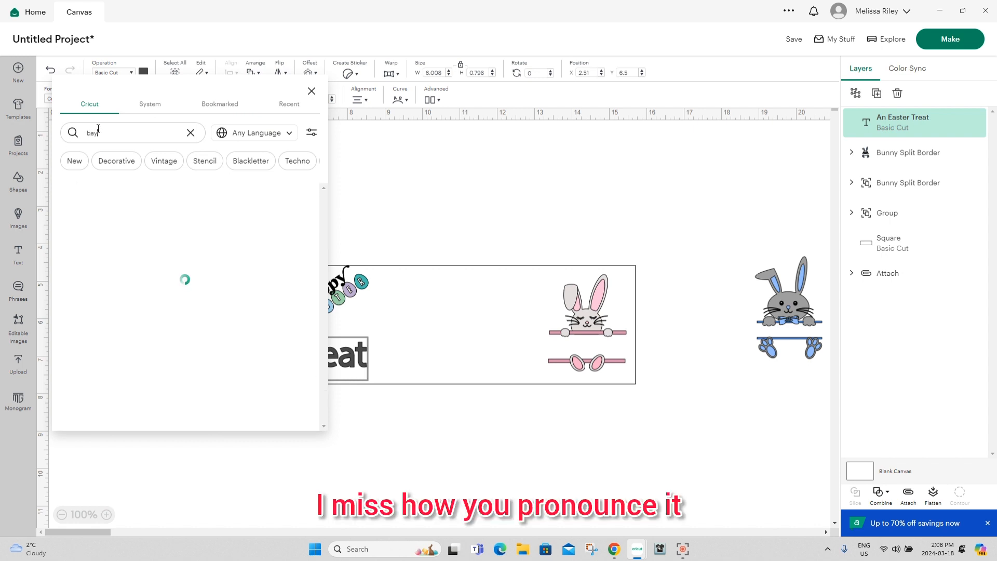
{"action": "left_click", "coordinate": [134, 266]}
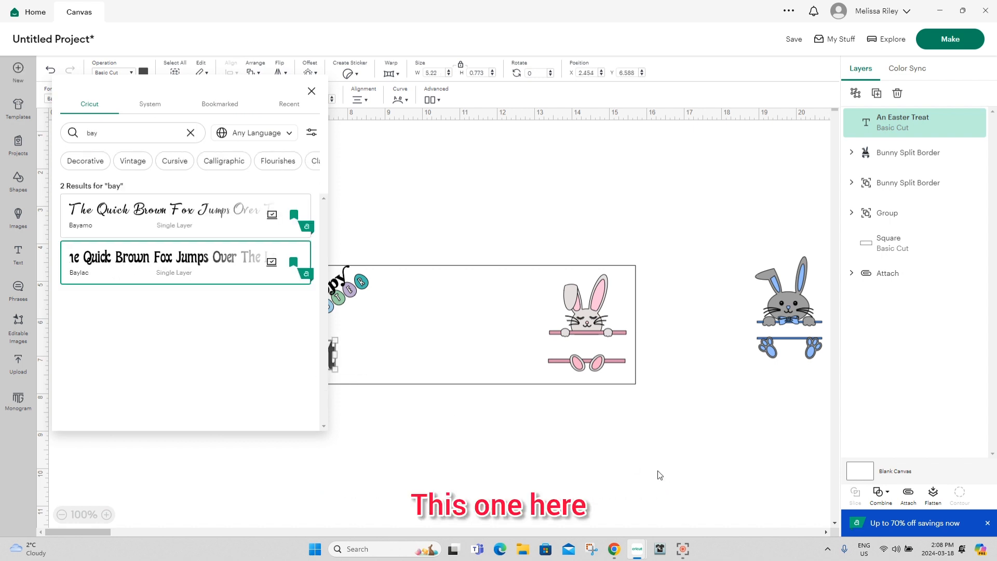
{"action": "left_click", "coordinate": [490, 468]}
Step: Fit "An Easter Treat" at about 4.86 x 0.72 in between the Happy Easter design and the bunny, and recolour it light blue
{"action": "left_click_drag", "start_coordinate": [234, 352], "coordinate": [457, 300]}
{"action": "left_click_drag", "start_coordinate": [552, 307], "coordinate": [540, 305]}
{"action": "left_click_drag", "start_coordinate": [442, 307], "coordinate": [449, 291]}
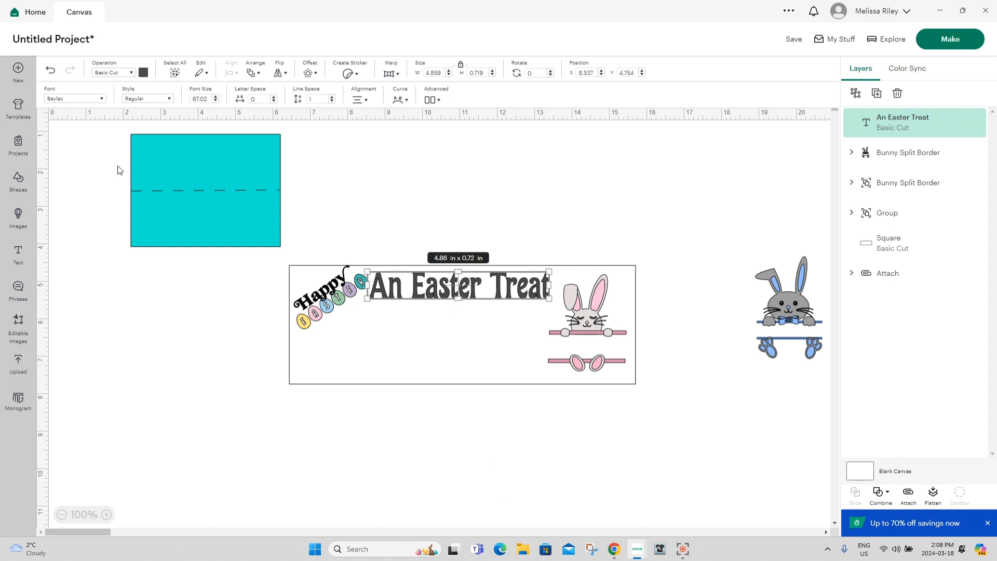
{"action": "left_click", "coordinate": [144, 73]}
{"action": "left_click", "coordinate": [233, 117]}
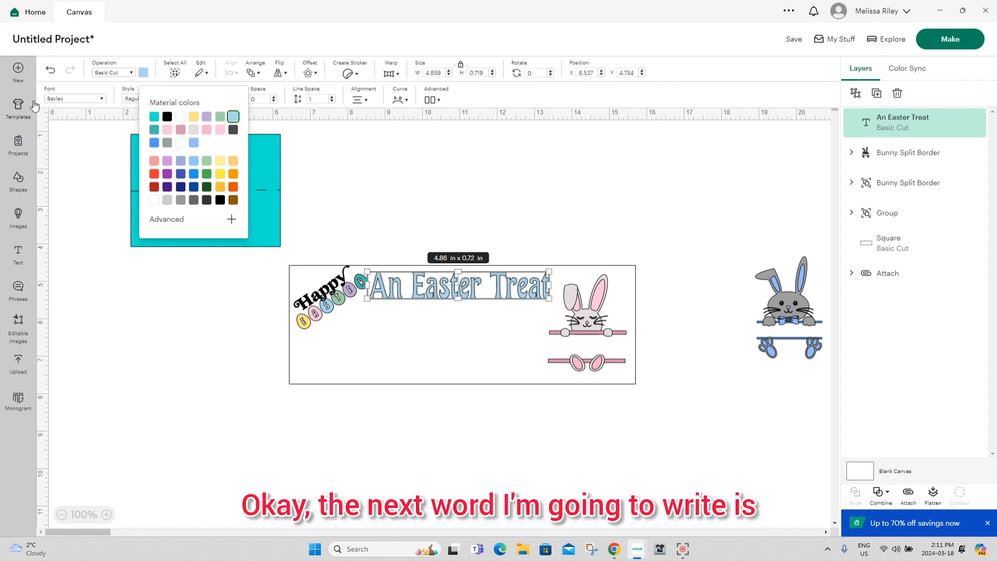
Step: Add a text object reading "SOME" and ungroup it into separate letters
{"action": "left_click", "coordinate": [18, 255]}
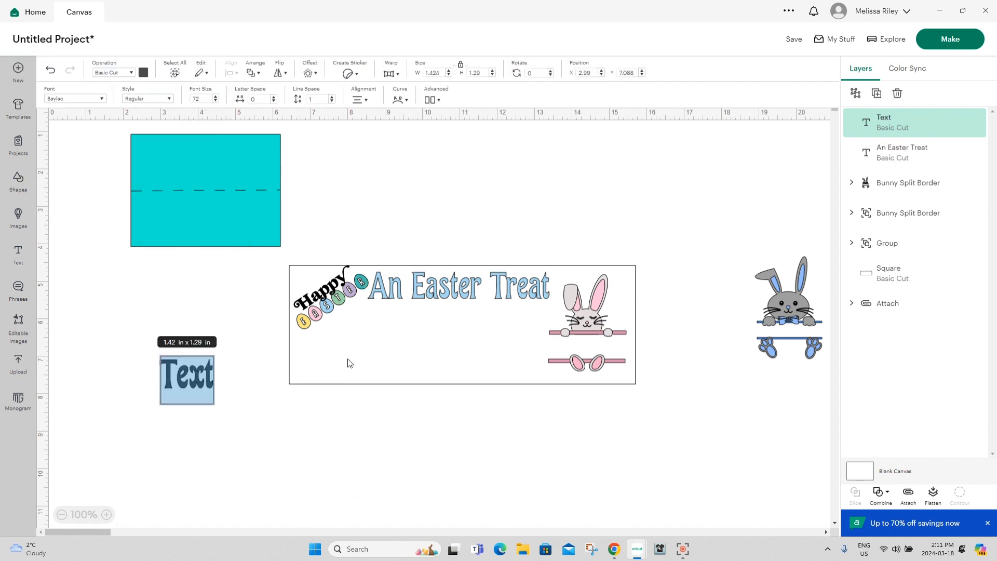
{"action": "type", "text": "SOME"}
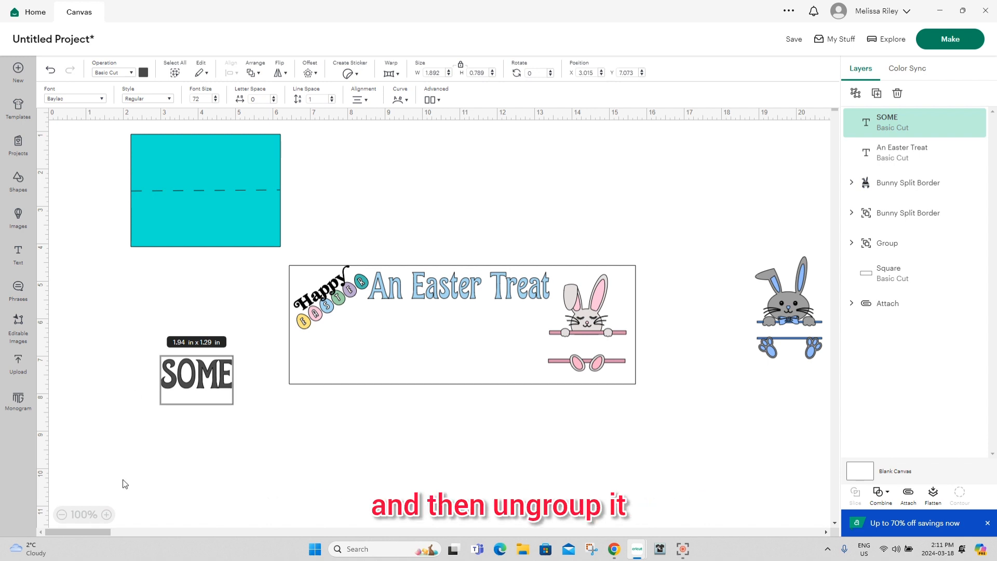
{"action": "left_click", "coordinate": [198, 399]}
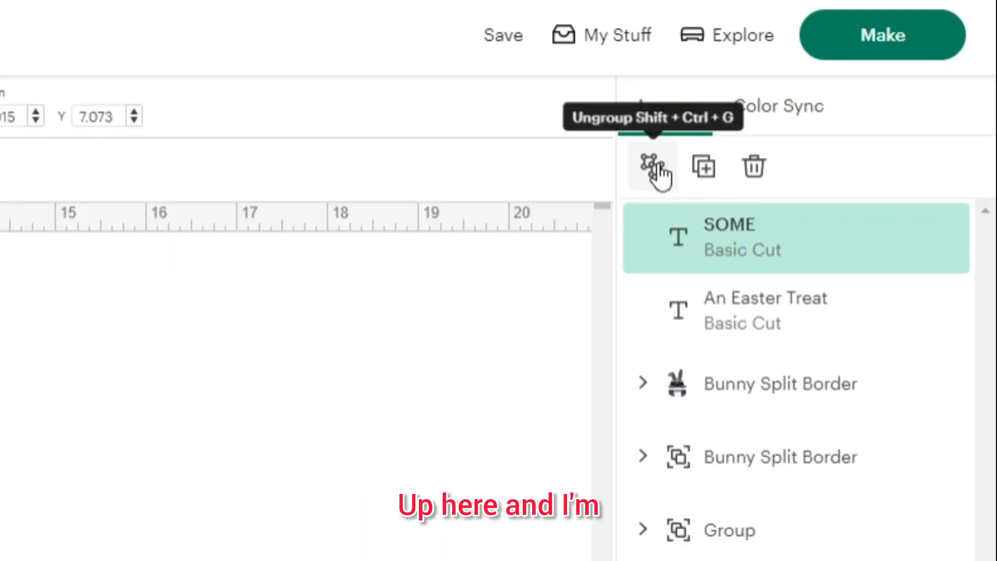
{"action": "left_click", "coordinate": [656, 167]}
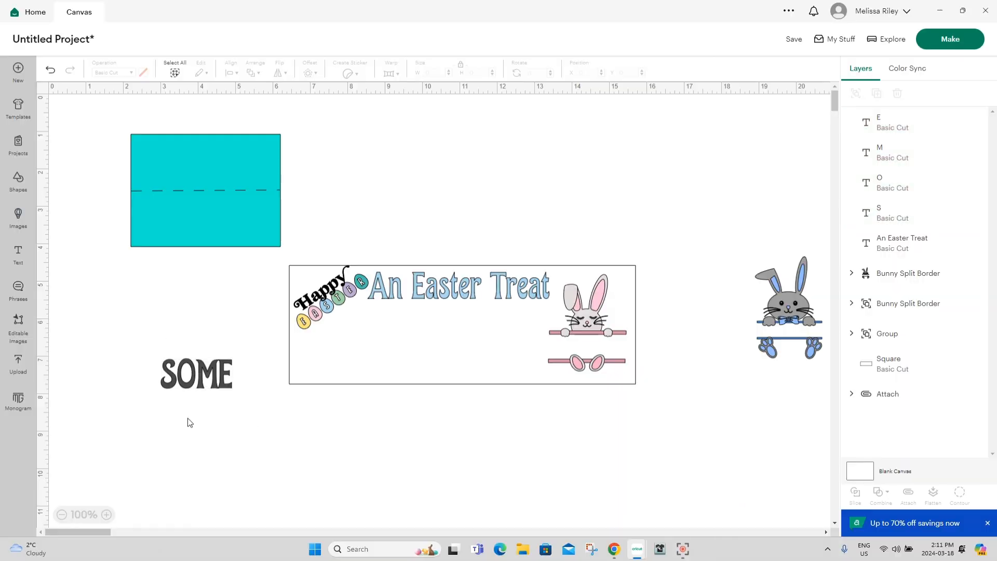
Step: Recolour the letter S of "SOME" light pink and the letter O light purple
{"action": "left_click", "coordinate": [173, 381]}
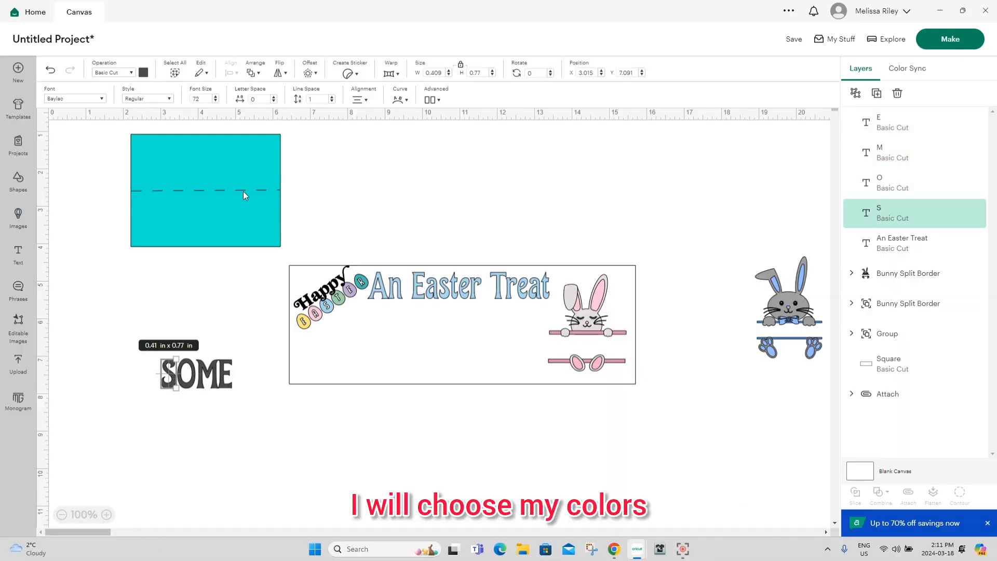
{"action": "left_click", "coordinate": [143, 72]}
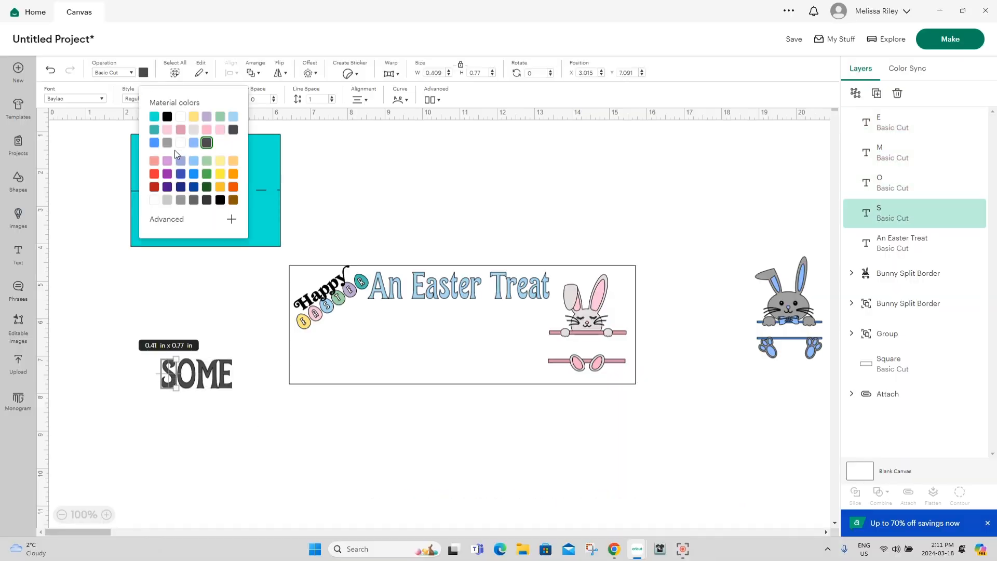
{"action": "left_click", "coordinate": [207, 129]}
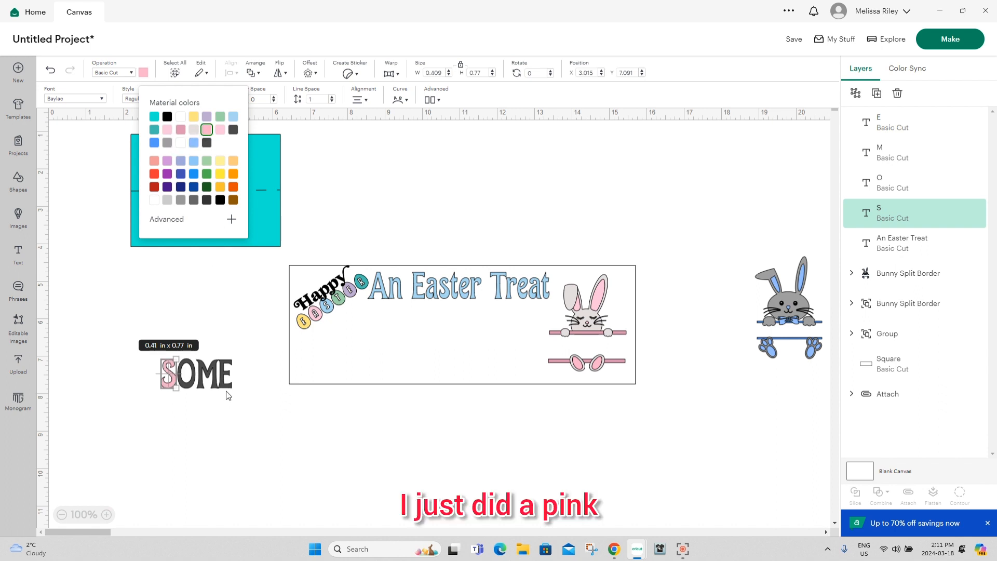
{"action": "left_click", "coordinate": [187, 374]}
{"action": "left_click", "coordinate": [143, 72]}
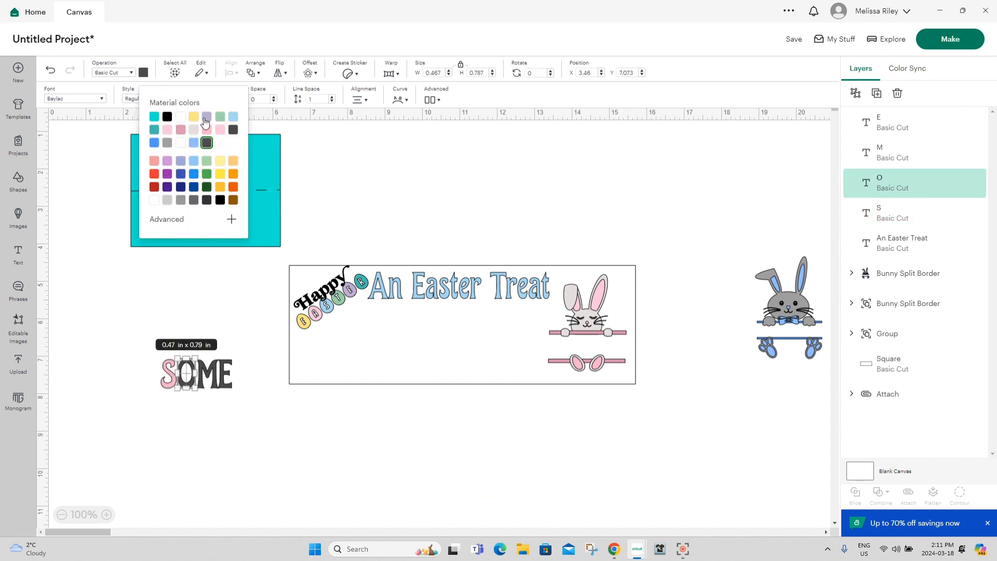
{"action": "left_click", "coordinate": [168, 161]}
{"action": "left_click", "coordinate": [200, 377]}
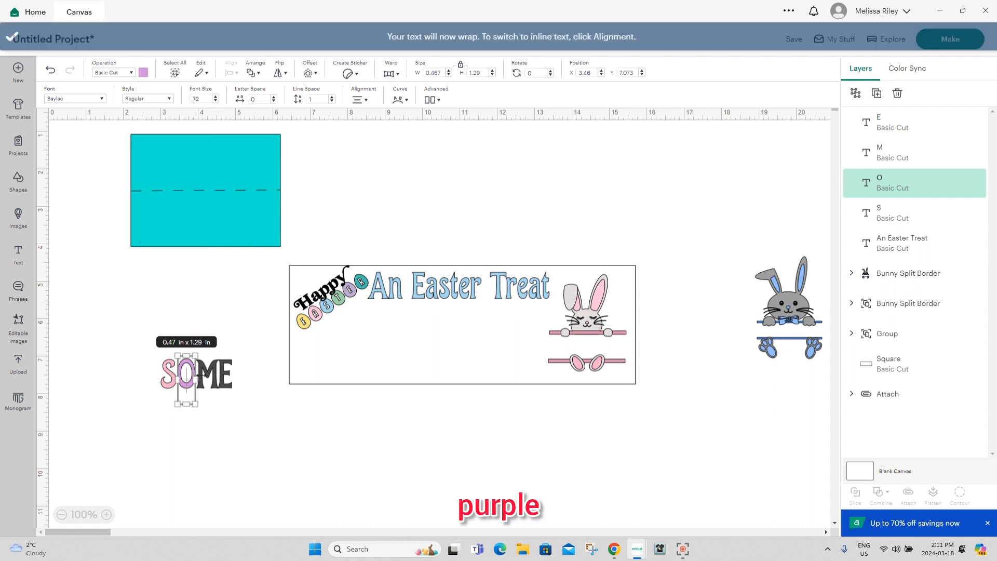
Step: Recolour the letter M of "SOME" pastel yellow and the letter E pastel green
{"action": "left_click", "coordinate": [210, 377]}
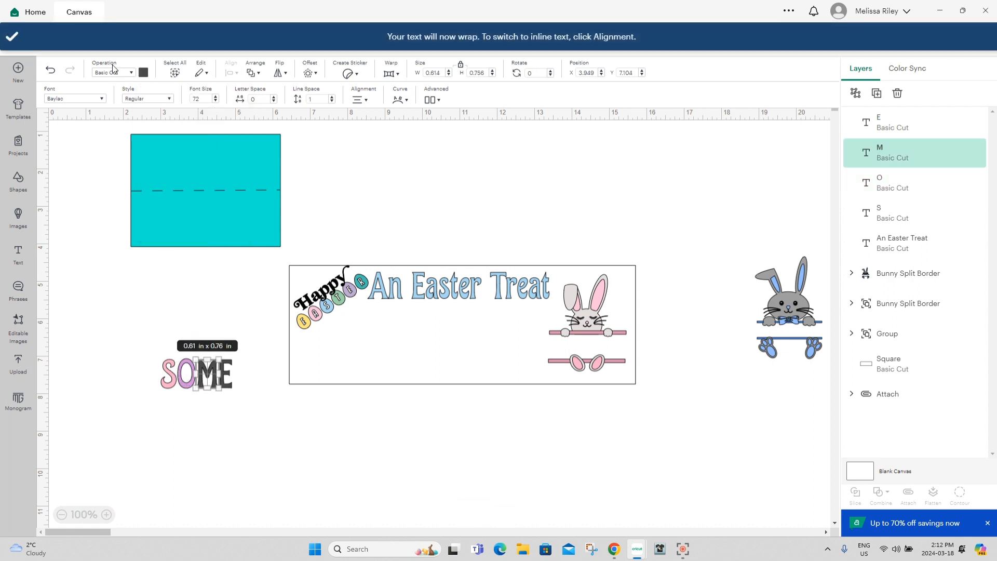
{"action": "left_click", "coordinate": [143, 72]}
{"action": "left_click", "coordinate": [193, 116]}
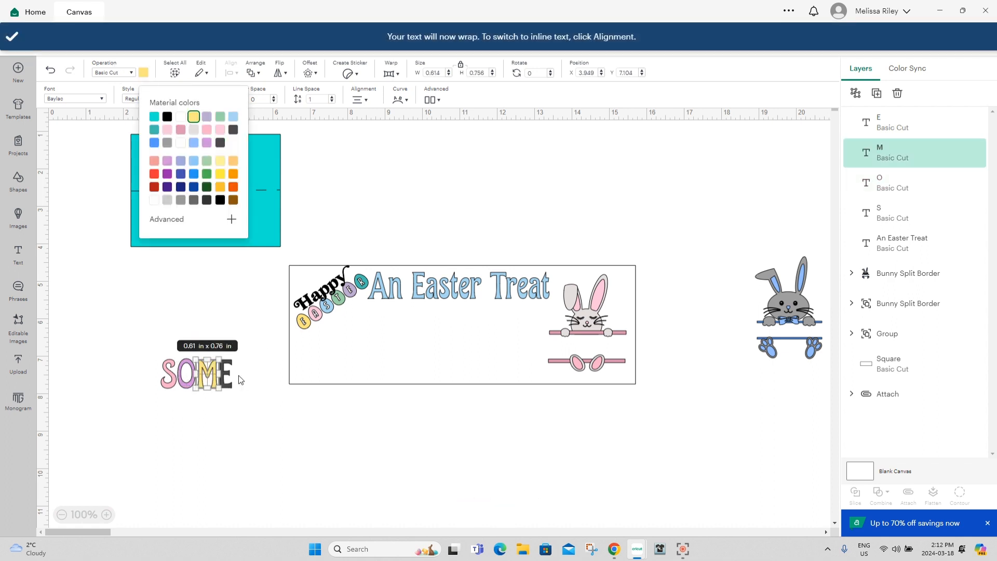
{"action": "left_click", "coordinate": [236, 383]}
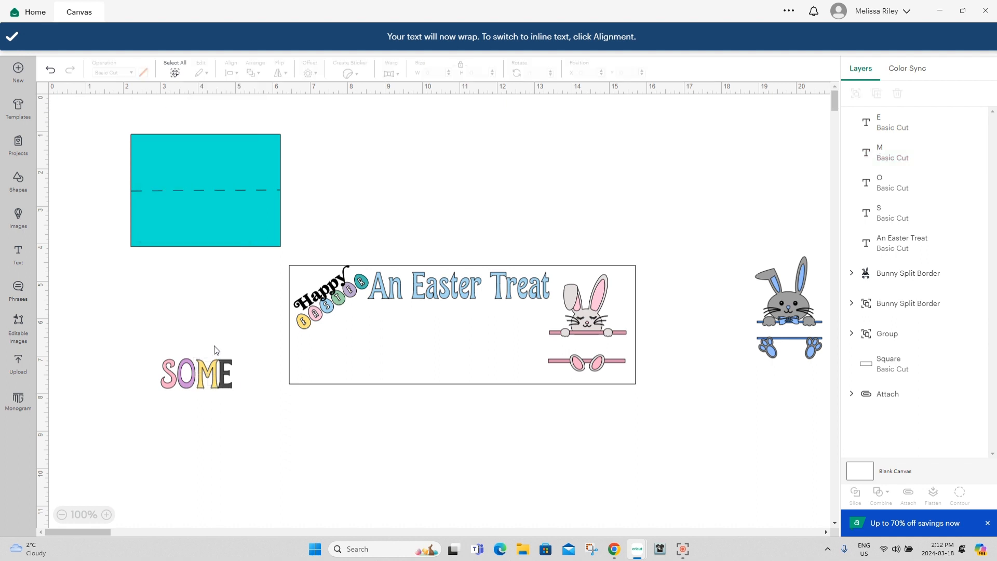
{"action": "left_click", "coordinate": [228, 370]}
{"action": "left_click", "coordinate": [143, 72]}
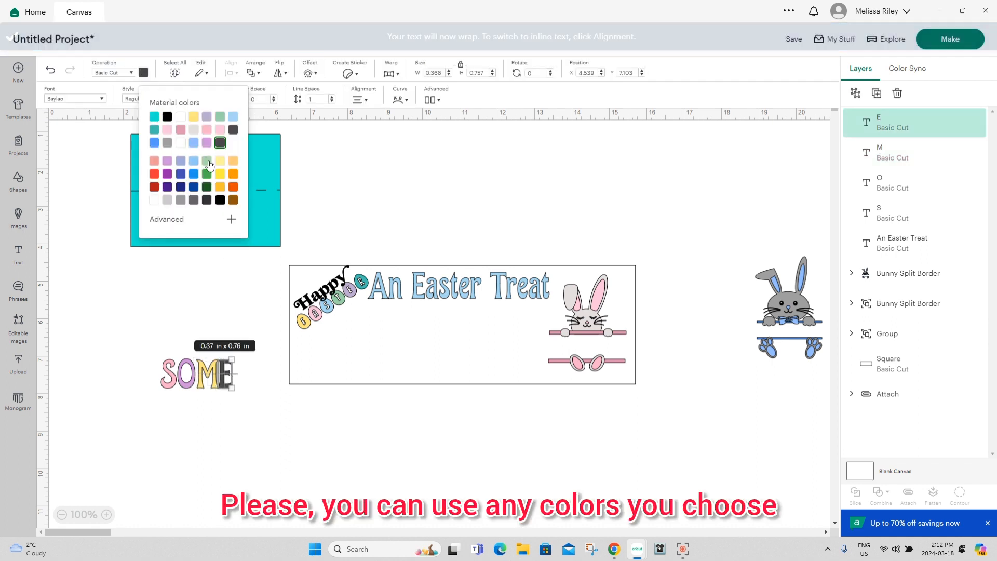
{"action": "left_click", "coordinate": [220, 117]}
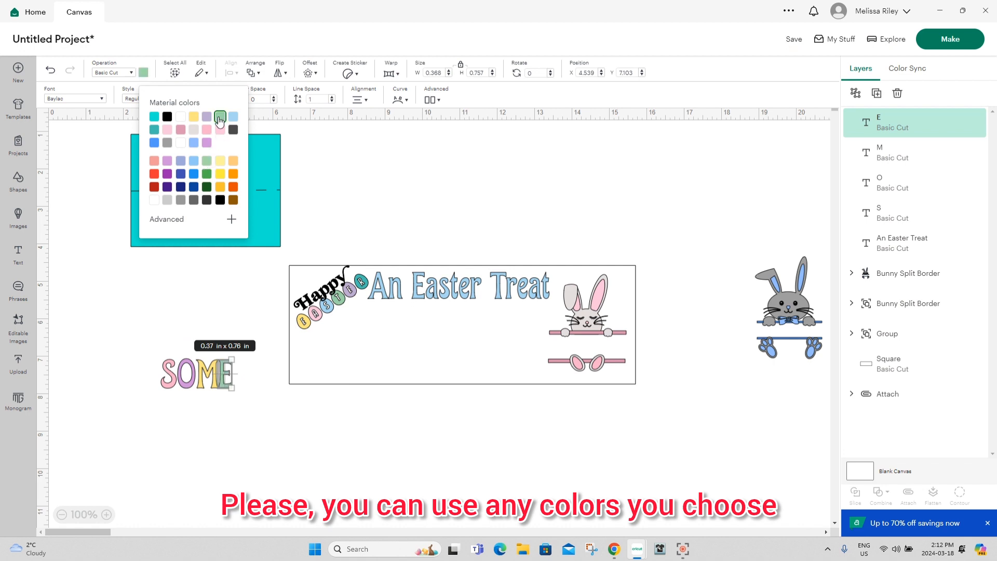
Step: Group the four coloured letters of "SOME" and place the word beneath "An Easter Treat" in the white panel
{"action": "left_click", "coordinate": [307, 432]}
{"action": "left_click_drag", "start_coordinate": [146, 377], "coordinate": [243, 382]}
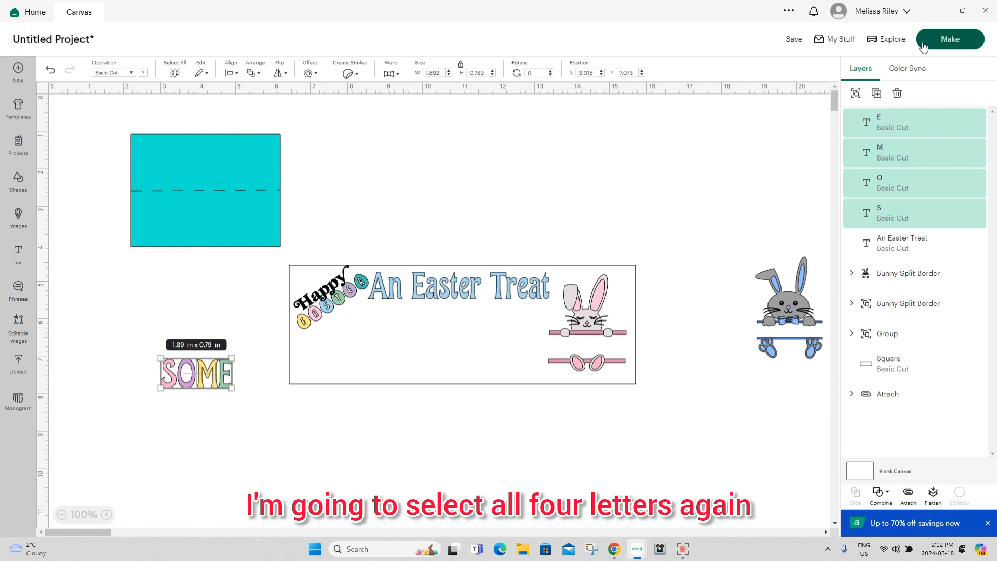
{"action": "left_click", "coordinate": [855, 93]}
{"action": "left_click_drag", "start_coordinate": [191, 382], "coordinate": [464, 328]}
Step: Add a text object reading "for" and set it in the BFC Pumpkin Spice font
{"action": "left_click", "coordinate": [21, 257]}
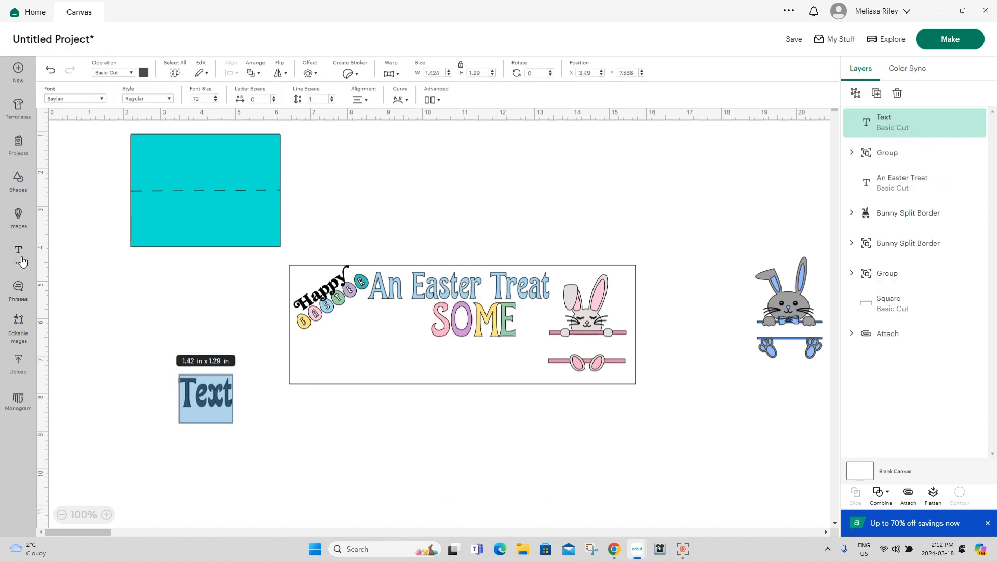
{"action": "type", "text": "for"}
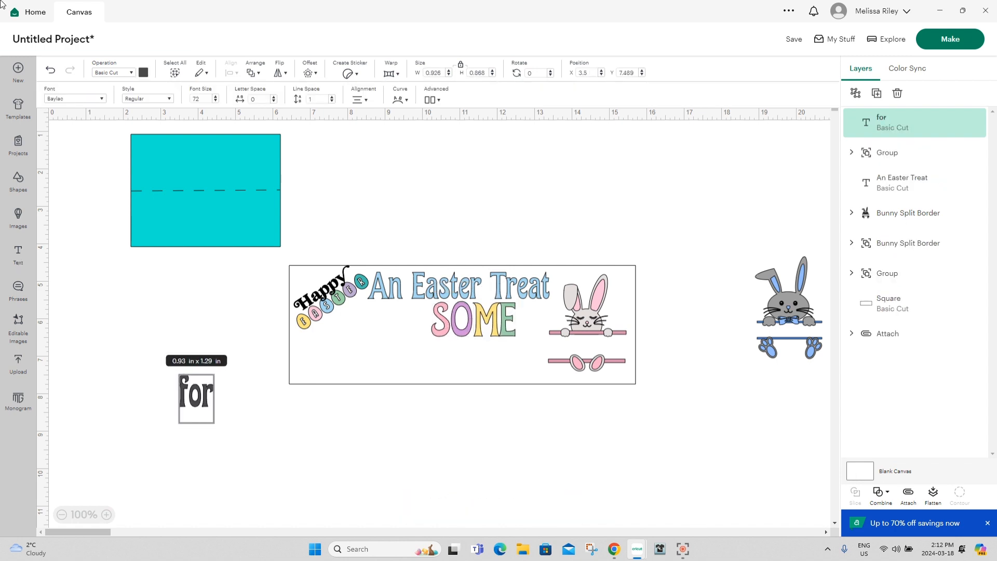
{"action": "left_click", "coordinate": [100, 102]}
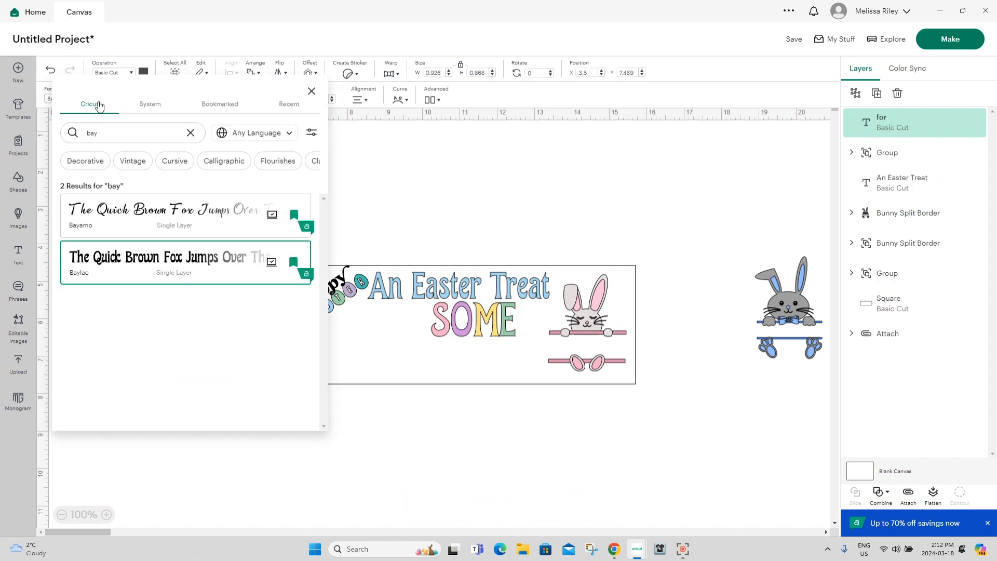
{"action": "type", "text": "pump"}
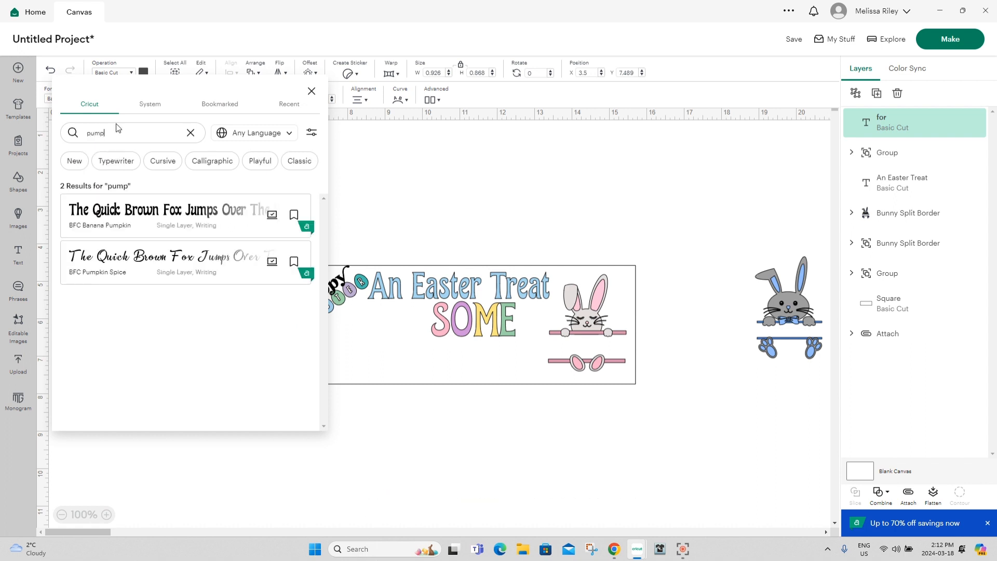
{"action": "left_click", "coordinate": [137, 253]}
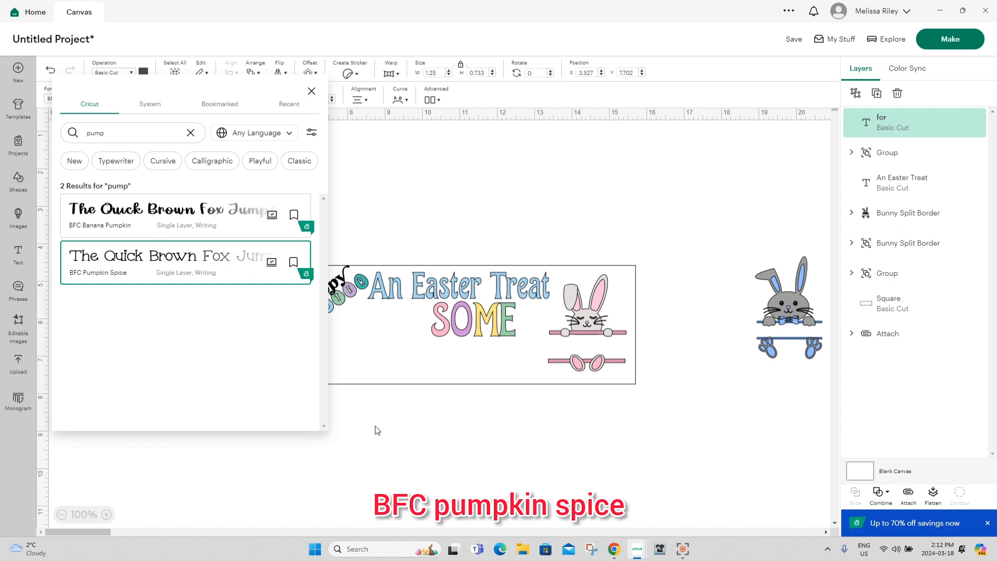
{"action": "left_click", "coordinate": [377, 459]}
Step: Shrink "for" to about 1.05 x 0.62 in, tilt it to about 331° beside "SOME", and recolour it light purple
{"action": "left_click_drag", "start_coordinate": [210, 409], "coordinate": [402, 324]}
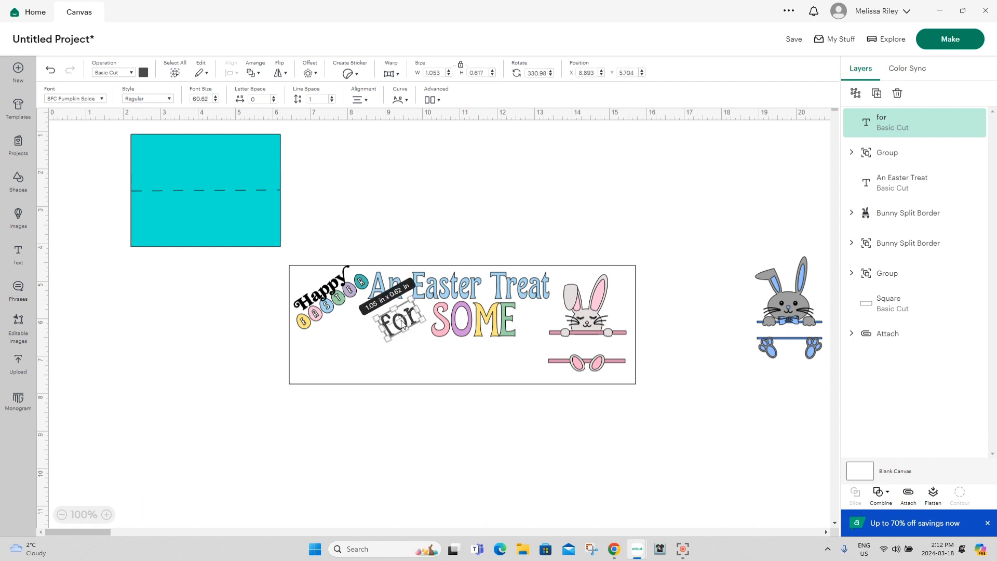
{"action": "left_click", "coordinate": [143, 72]}
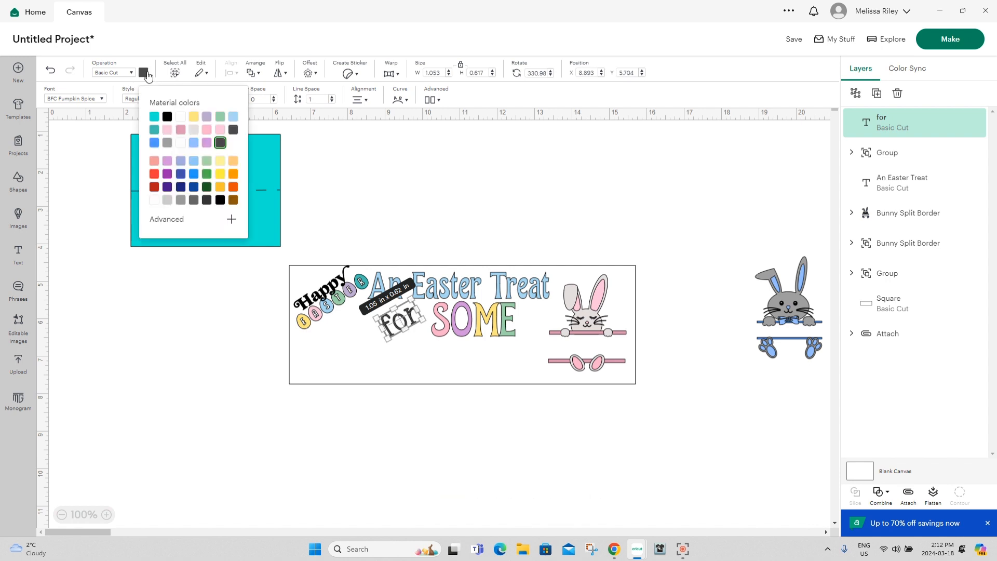
{"action": "left_click", "coordinate": [206, 143]}
{"action": "left_click", "coordinate": [425, 400]}
Step: Add a text object reading "Bunny" and set it in the BFC Love Story font
{"action": "left_click", "coordinate": [16, 254]}
{"action": "type", "text": "Bunny"}
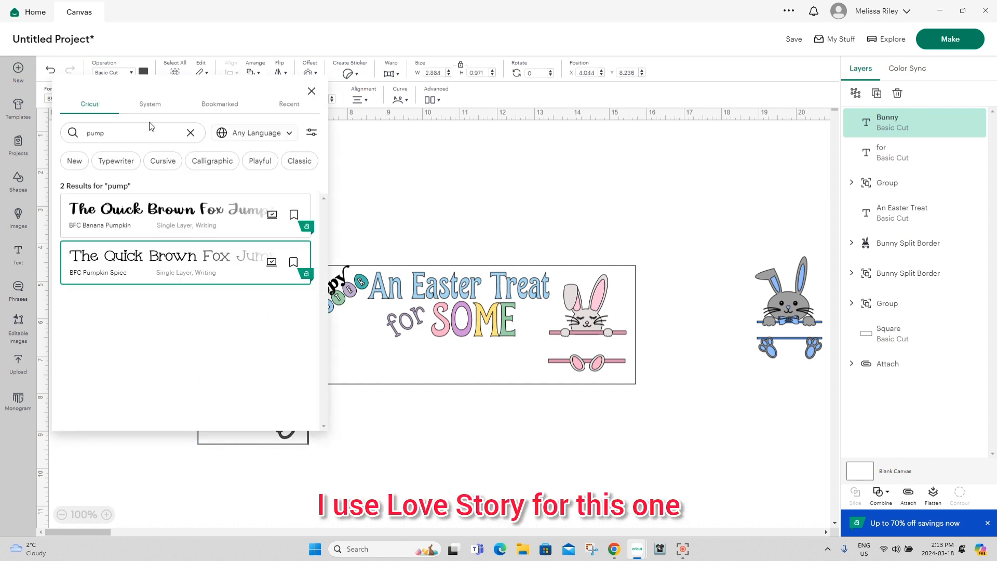
{"action": "left_click_drag", "start_coordinate": [152, 126], "coordinate": [75, 138]}
{"action": "type", "text": "love story"}
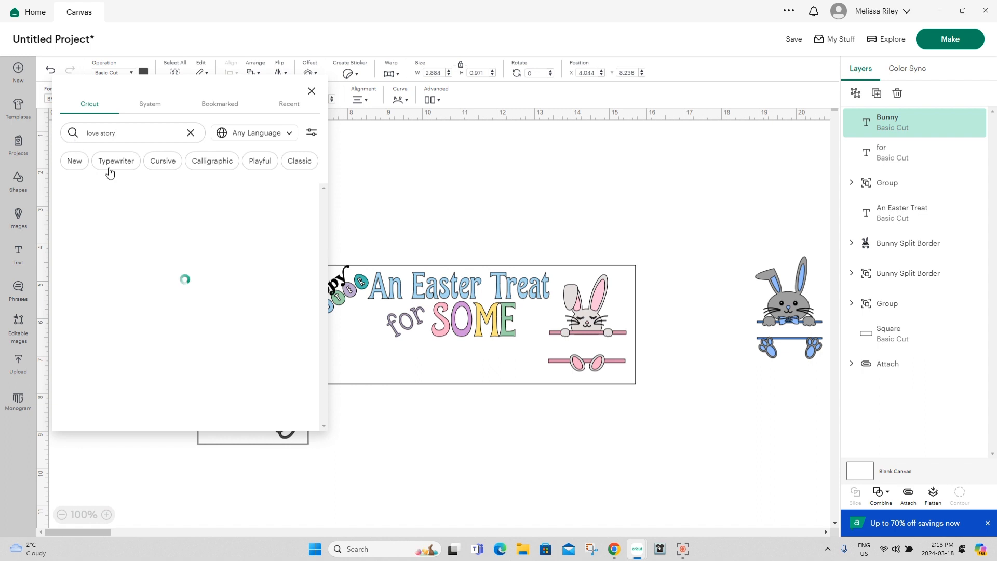
{"action": "left_click", "coordinate": [450, 438]}
Step: Place "BUNNY" below "for SOME" in the white panel, recolour it bright blue and shift it left to leave space beside it
{"action": "left_click_drag", "start_coordinate": [228, 419], "coordinate": [440, 358]}
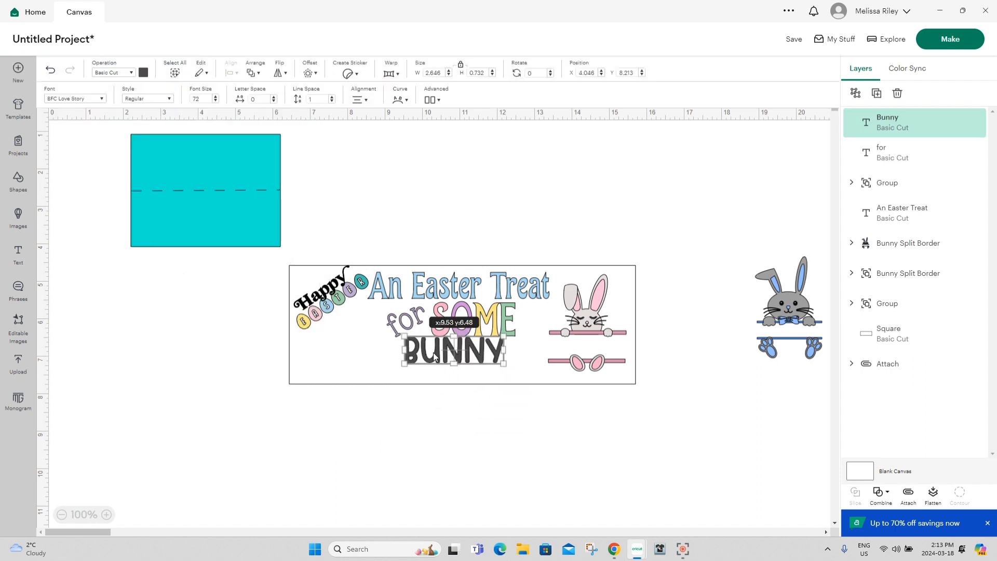
{"action": "left_click", "coordinate": [143, 73]}
{"action": "left_click", "coordinate": [194, 174]}
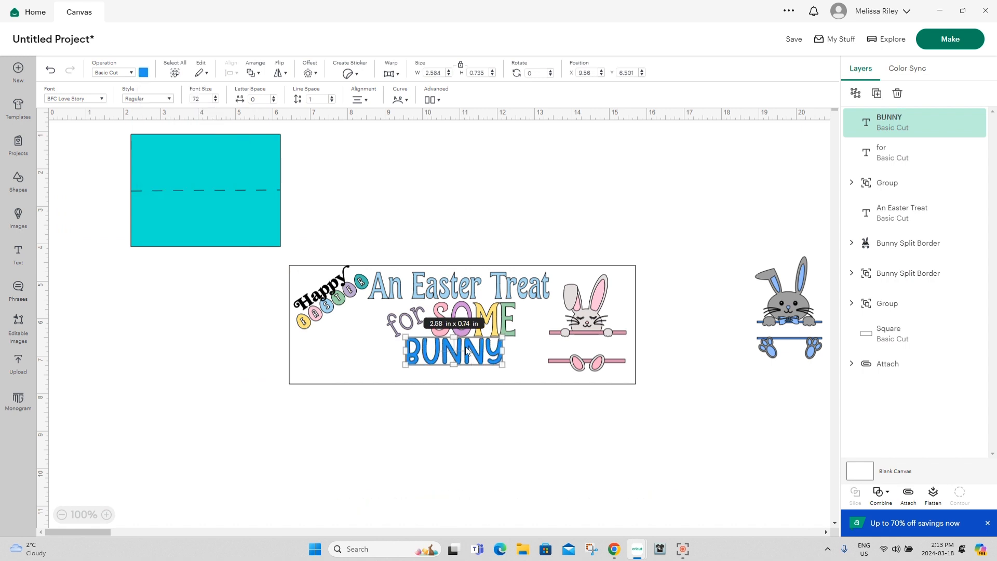
{"action": "left_click_drag", "start_coordinate": [461, 351], "coordinate": [428, 357]}
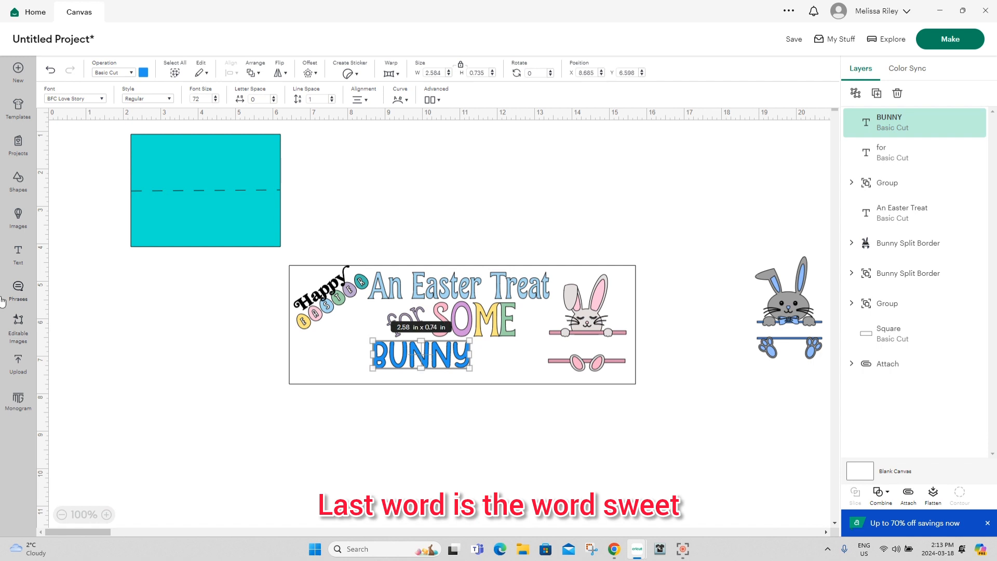
Step: Add a text object reading "Sweet" and set it in the BFC Wedding Guests font
{"action": "left_click", "coordinate": [17, 255]}
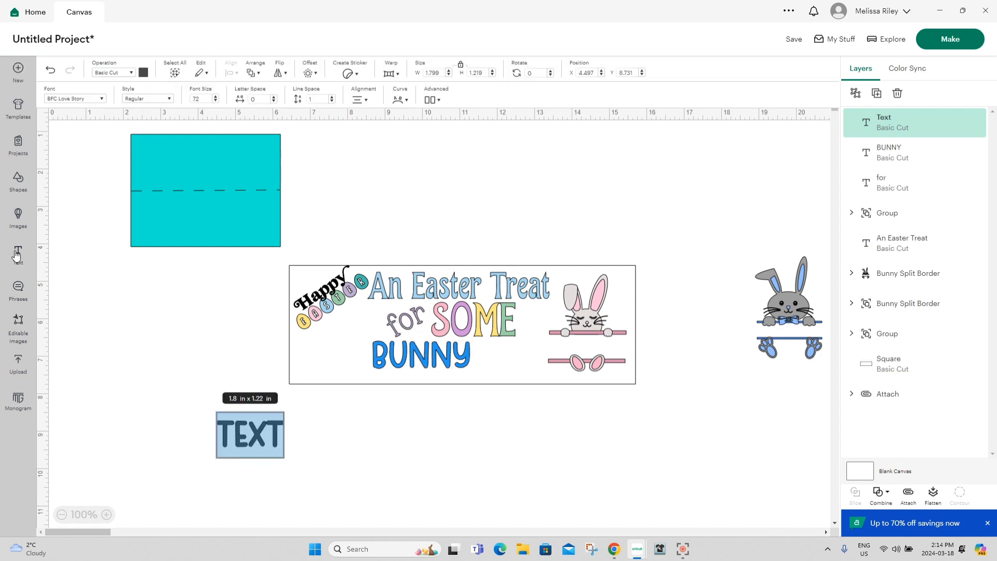
{"action": "type", "text": "Sweet"}
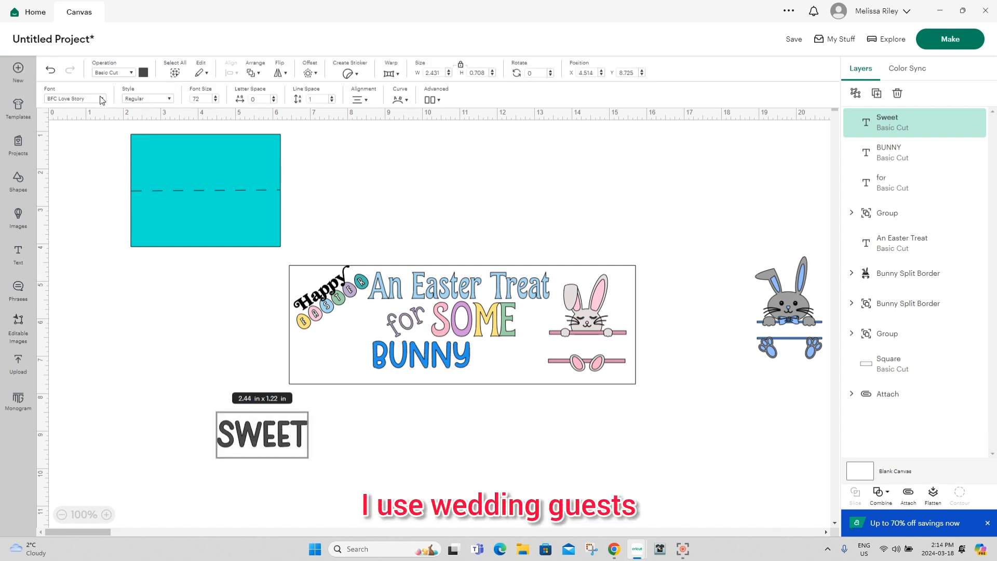
{"action": "left_click", "coordinate": [101, 99]}
{"action": "triple_click", "coordinate": [128, 136]}
{"action": "type", "text": "wedding"}
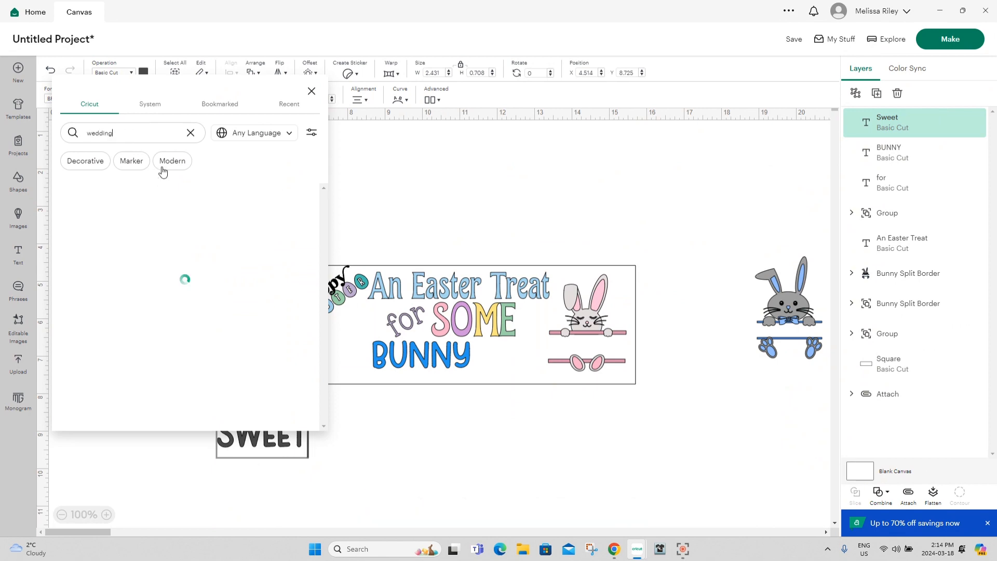
{"action": "scroll", "coordinate": [151, 211], "scroll_direction": "down", "scroll_amount": 10}
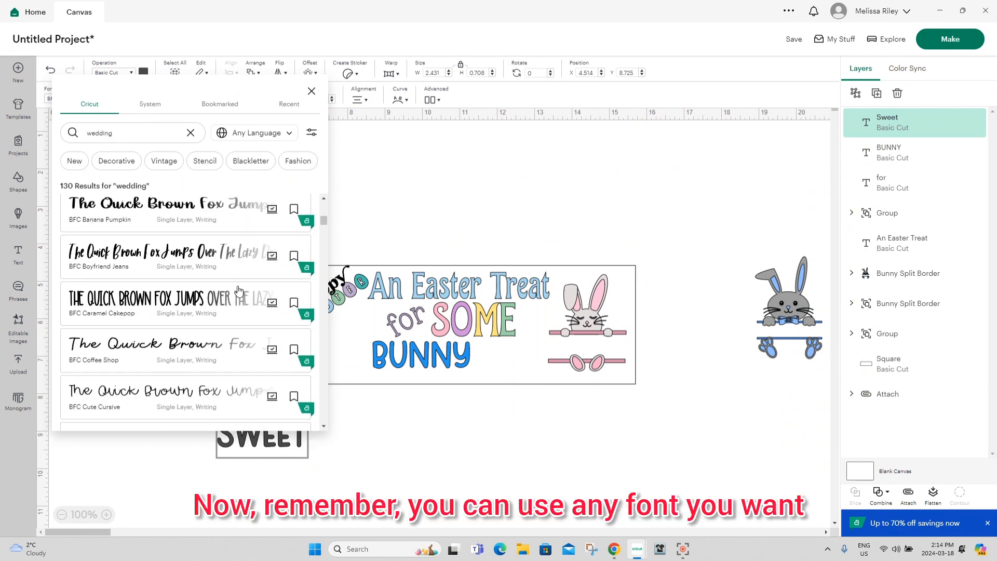
{"action": "scroll", "coordinate": [238, 289], "scroll_direction": "down", "scroll_amount": 6}
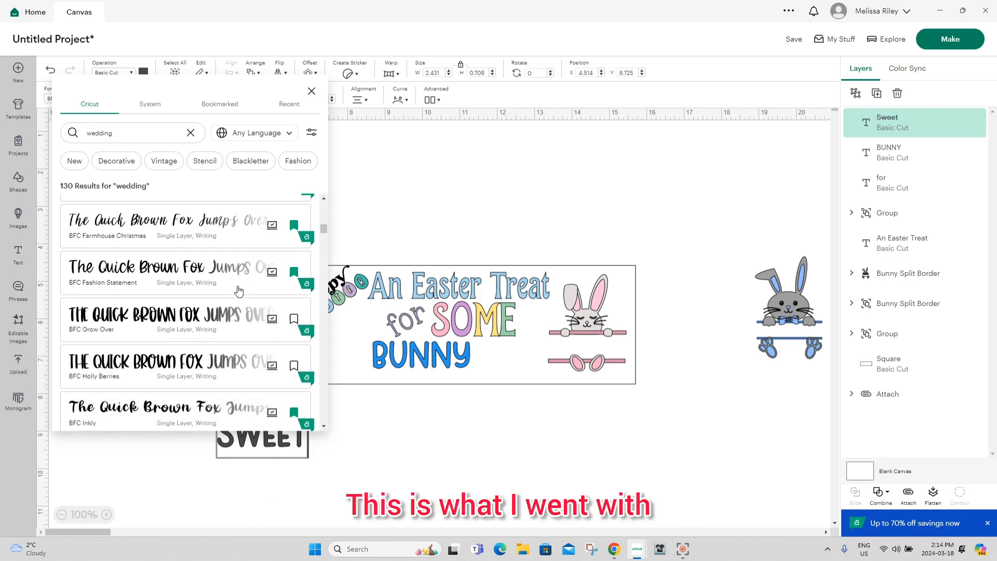
{"action": "scroll", "coordinate": [239, 290], "scroll_direction": "down", "scroll_amount": 5}
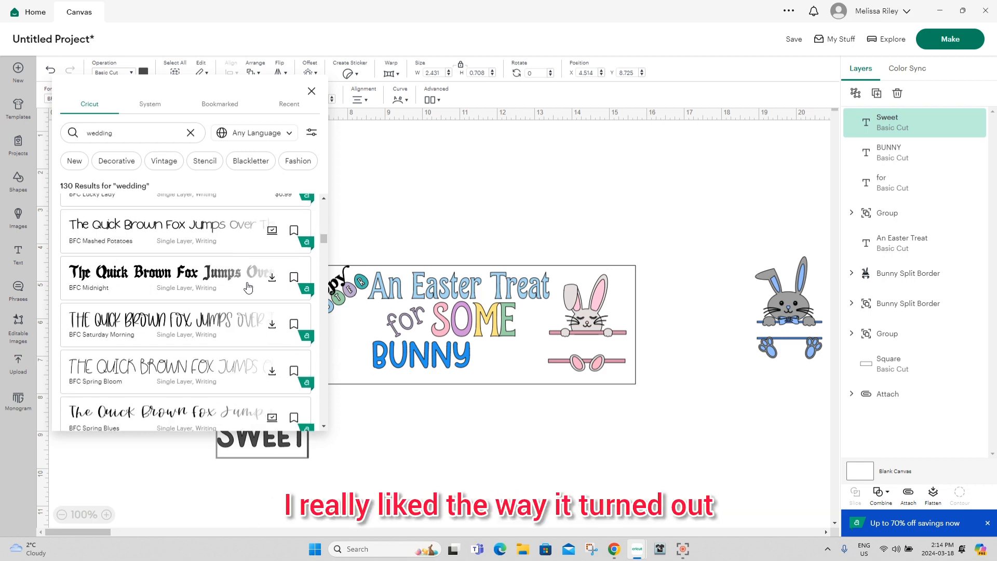
{"action": "scroll", "coordinate": [248, 287], "scroll_direction": "down", "scroll_amount": 5}
{"action": "left_click", "coordinate": [166, 289]}
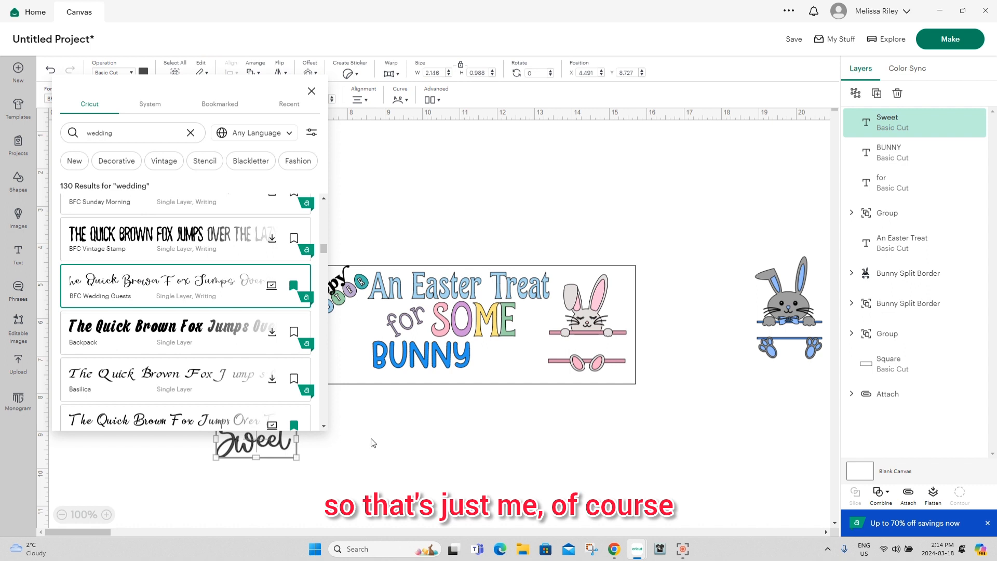
{"action": "left_click", "coordinate": [358, 415]}
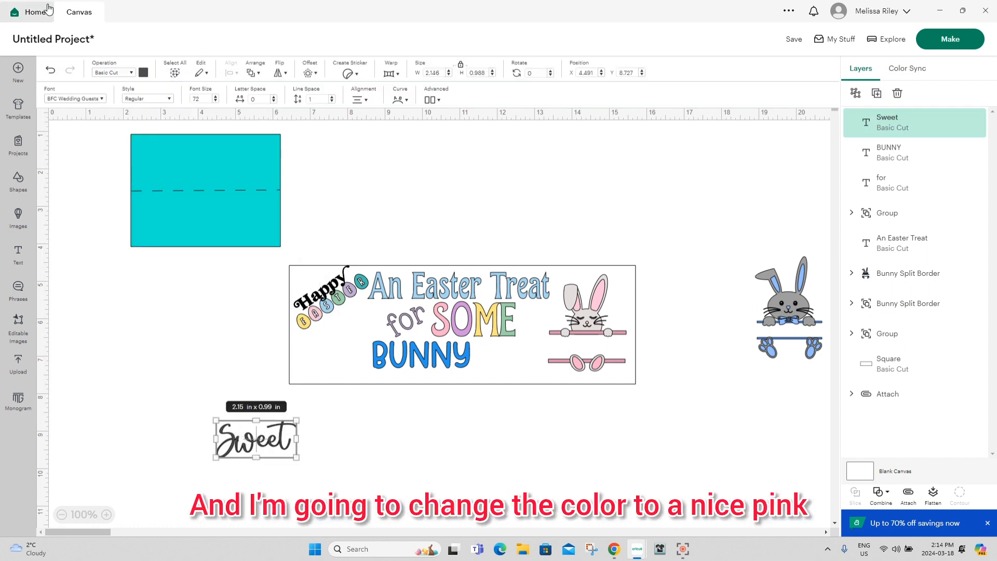
Step: Recolour "Sweet" with a custom pink brighter than the light pink swatch
{"action": "left_click", "coordinate": [143, 72]}
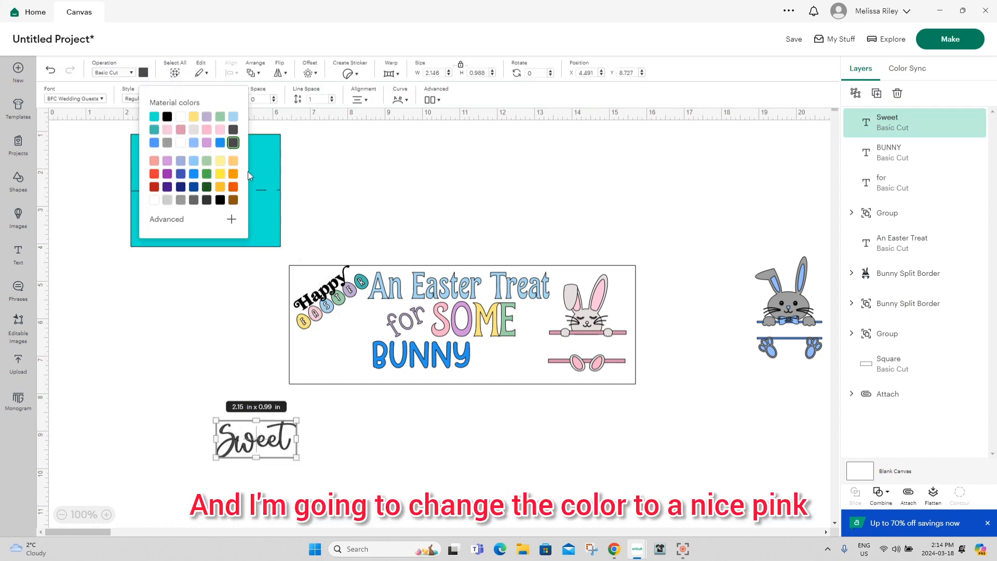
{"action": "left_click", "coordinate": [207, 130]}
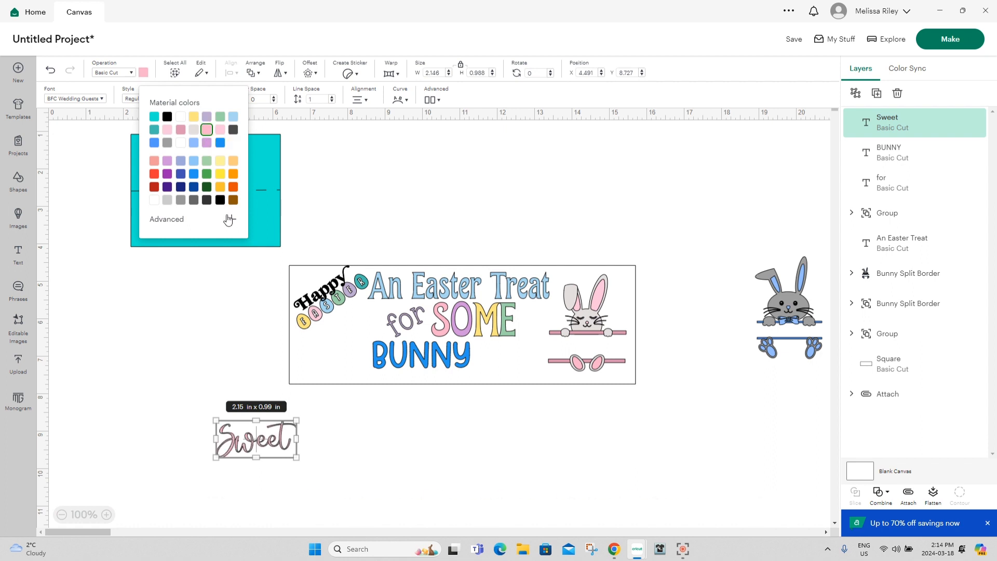
{"action": "left_click", "coordinate": [230, 221]}
{"action": "left_click", "coordinate": [207, 230]}
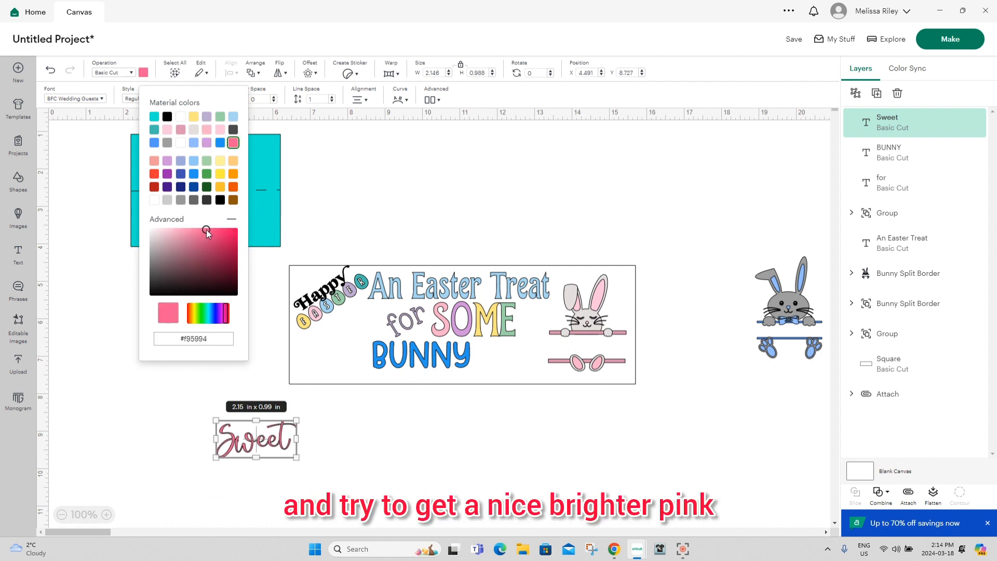
{"action": "left_click_drag", "start_coordinate": [206, 229], "coordinate": [193, 232]}
{"action": "left_click", "coordinate": [330, 461]}
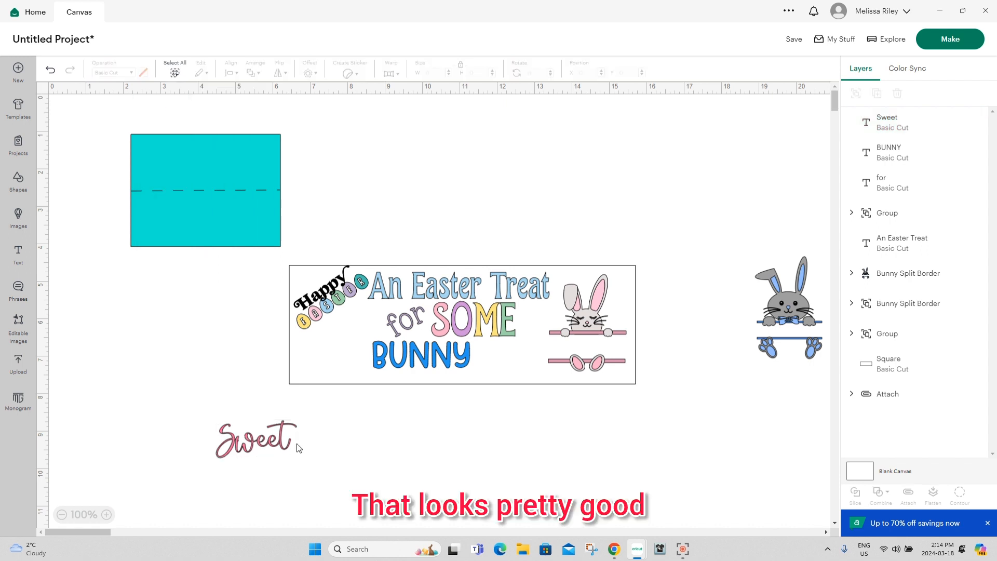
Step: Shrink "Sweet" to about 1.82 x 0.84 in, place it to the right of "BUNNY" and adjust the spacing of both words
{"action": "left_click", "coordinate": [287, 454]}
{"action": "left_click_drag", "start_coordinate": [297, 457], "coordinate": [517, 355]}
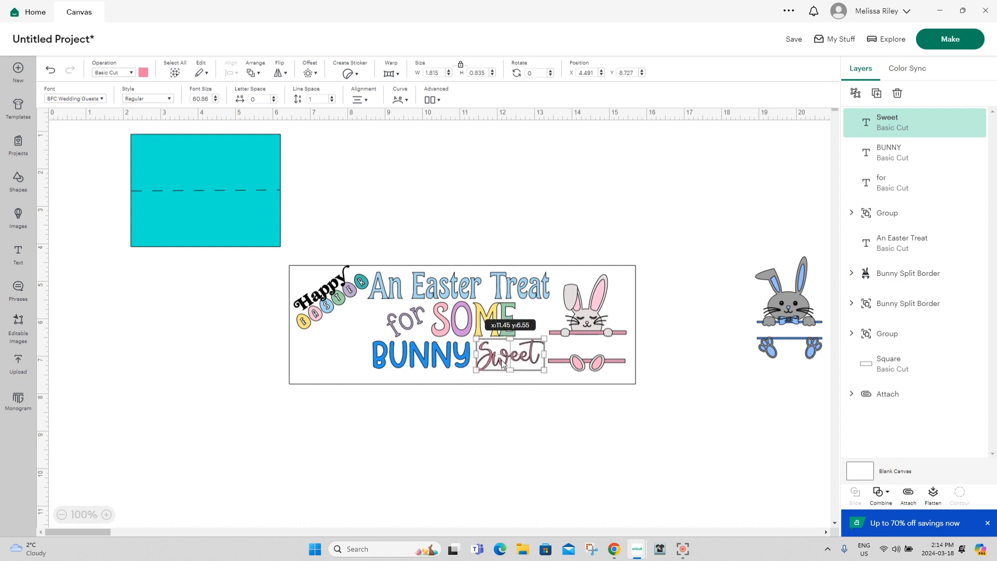
{"action": "left_click", "coordinate": [449, 358]}
{"action": "left_click_drag", "start_coordinate": [449, 357], "coordinate": [492, 362]}
{"action": "left_click", "coordinate": [618, 427]}
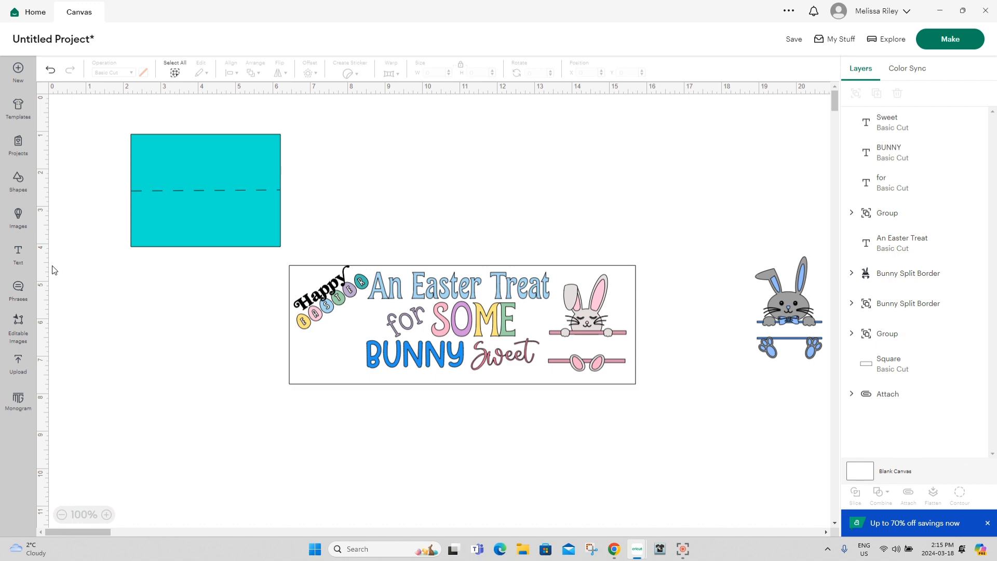
Step: Search the image library for "butterfly"
{"action": "left_click", "coordinate": [18, 218]}
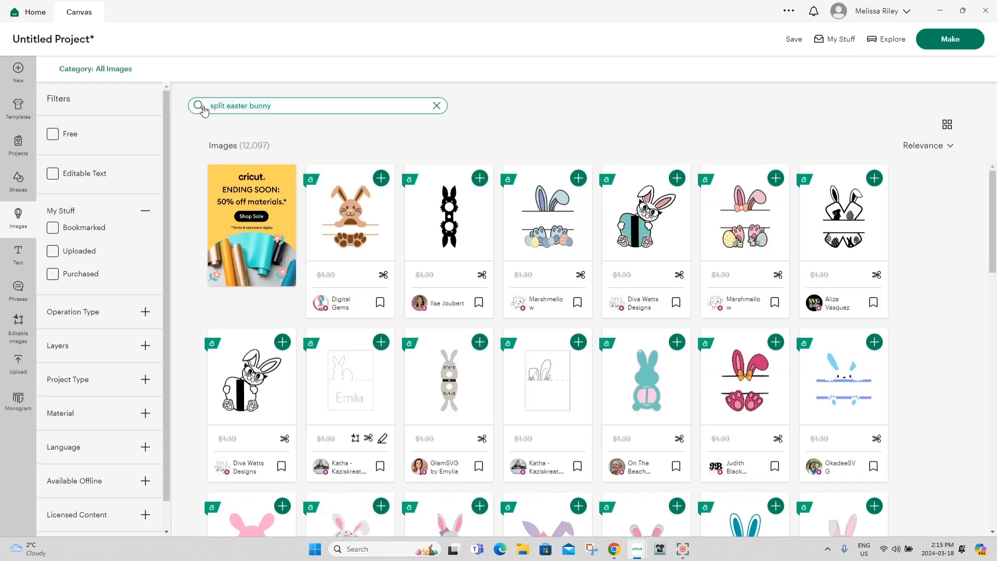
{"action": "key", "text": "ctrl+a"}
{"action": "type", "text": "b"}
{"action": "type", "text": "utterfly"}
{"action": "key", "text": "Return"}
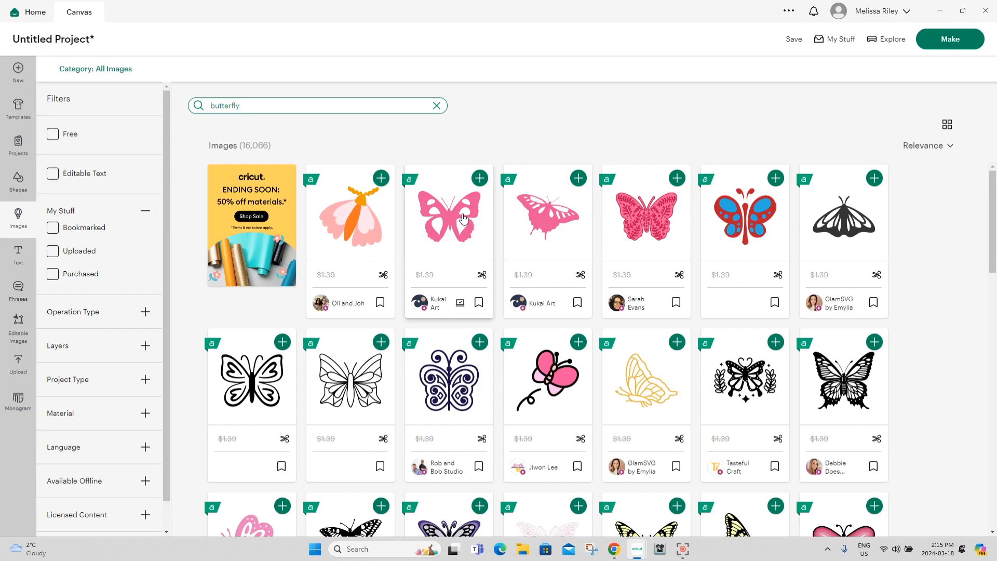
Step: Add four different pink butterfly images to the canvas, picking from the results and their similar designs, and return to the canvas
{"action": "left_click", "coordinate": [463, 219]}
{"action": "scroll", "coordinate": [885, 289], "scroll_direction": "down", "scroll_amount": 2}
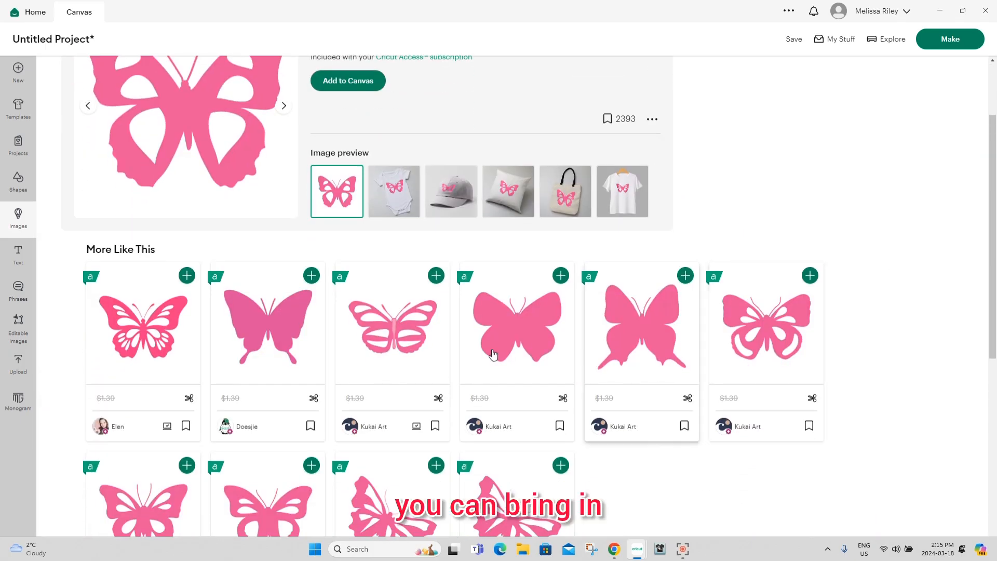
{"action": "left_click", "coordinate": [188, 276]}
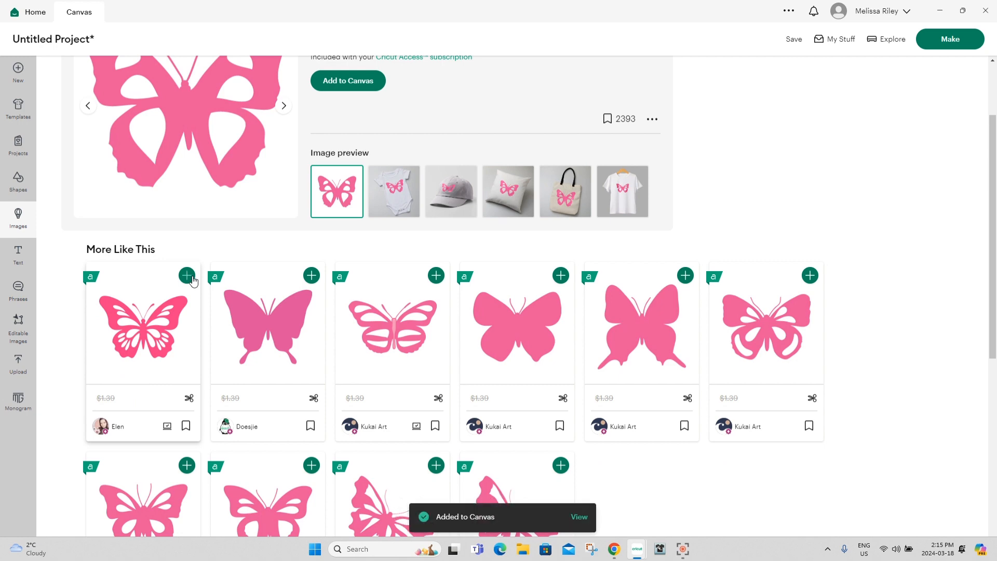
{"action": "scroll", "coordinate": [193, 280], "scroll_direction": "down", "scroll_amount": 2}
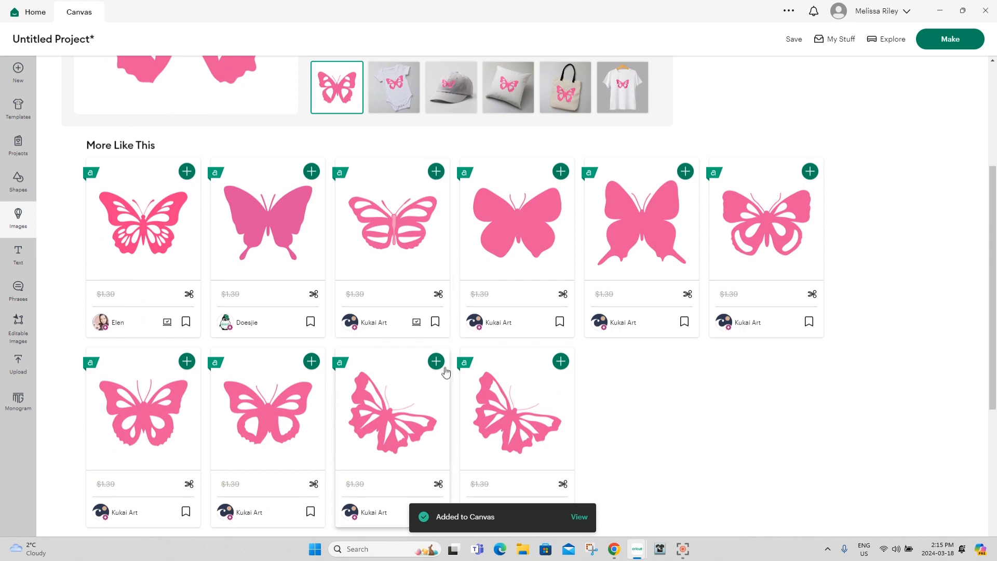
{"action": "scroll", "coordinate": [441, 367], "scroll_direction": "down", "scroll_amount": 4}
{"action": "scroll", "coordinate": [754, 403], "scroll_direction": "up", "scroll_amount": 8}
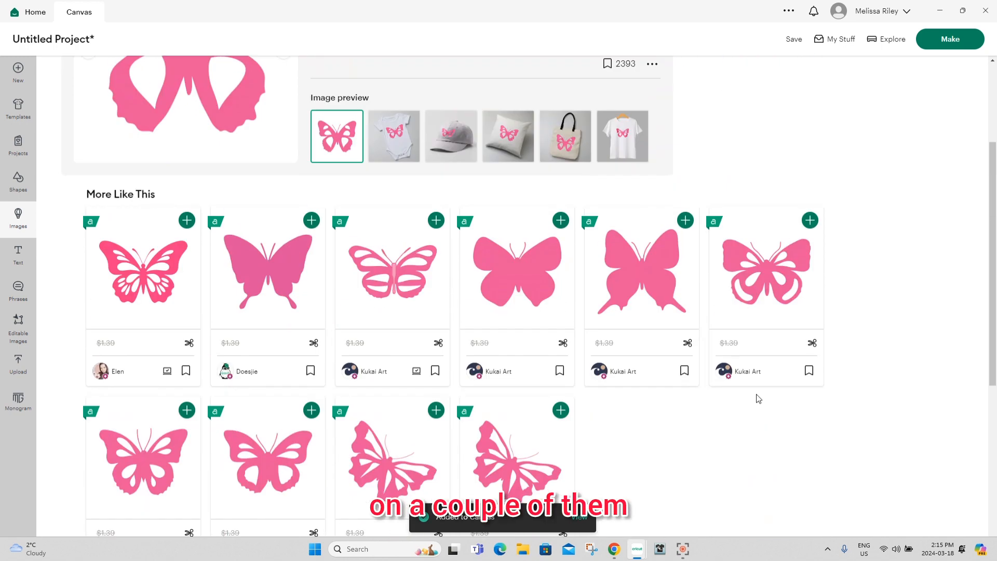
{"action": "left_click", "coordinate": [91, 72]}
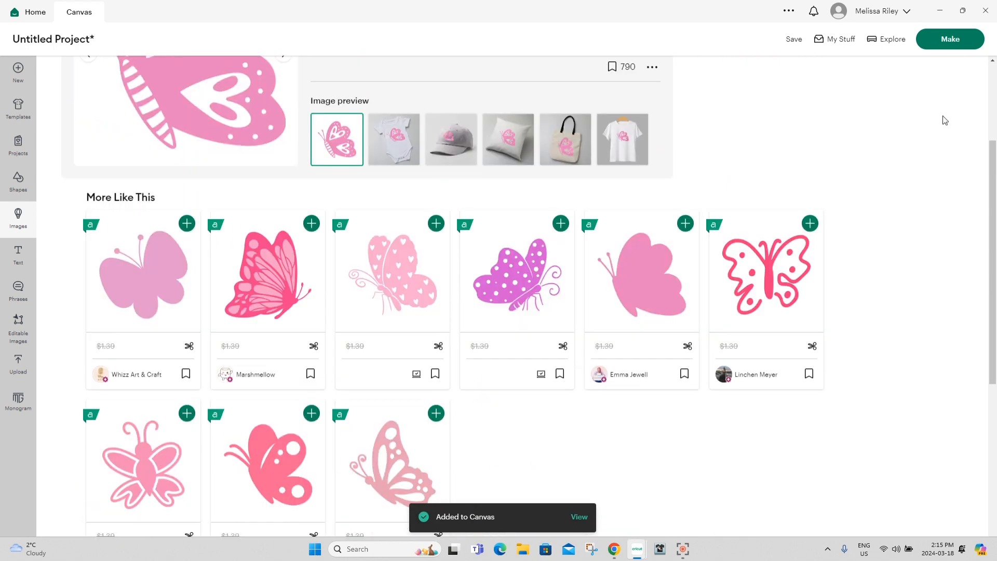
{"action": "left_click", "coordinate": [595, 518]}
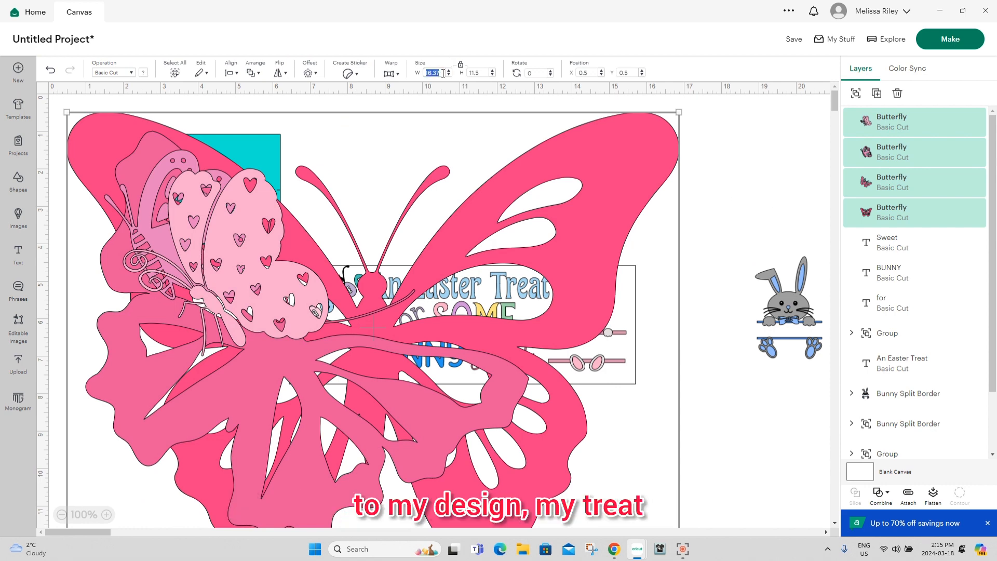
Step: Size the four selected butterflies to 2 in wide, shrink each further and place them in both upper corners, beside "for" and beside "SOME"
{"action": "type", "text": "2"}
{"action": "key", "text": "Tab"}
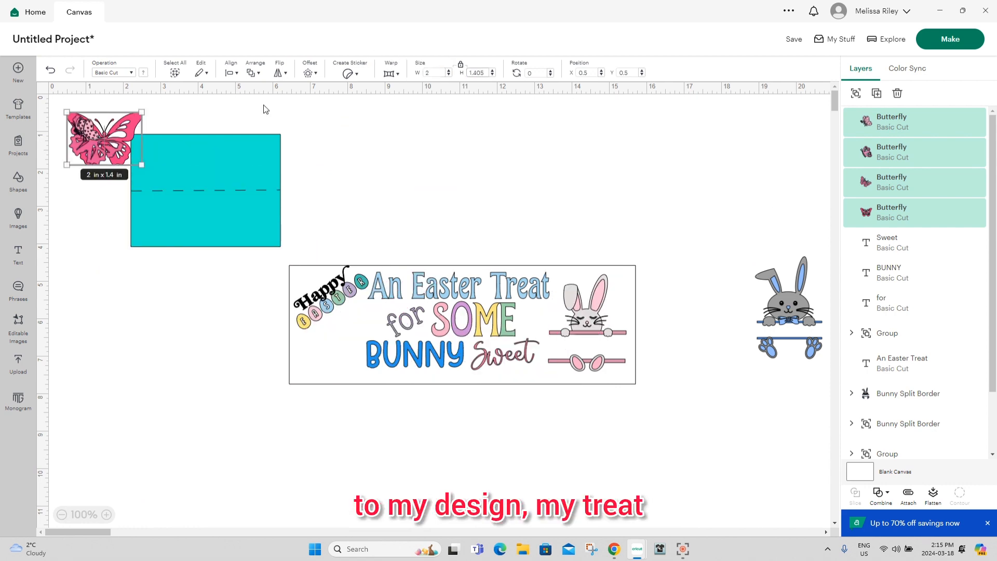
{"action": "left_click_drag", "start_coordinate": [138, 162], "coordinate": [303, 283]}
{"action": "left_click", "coordinate": [220, 327]}
{"action": "left_click_drag", "start_coordinate": [126, 326], "coordinate": [532, 324]}
{"action": "left_click", "coordinate": [528, 388]}
{"action": "left_click_drag", "start_coordinate": [131, 331], "coordinate": [368, 325]}
{"action": "left_click", "coordinate": [176, 363]}
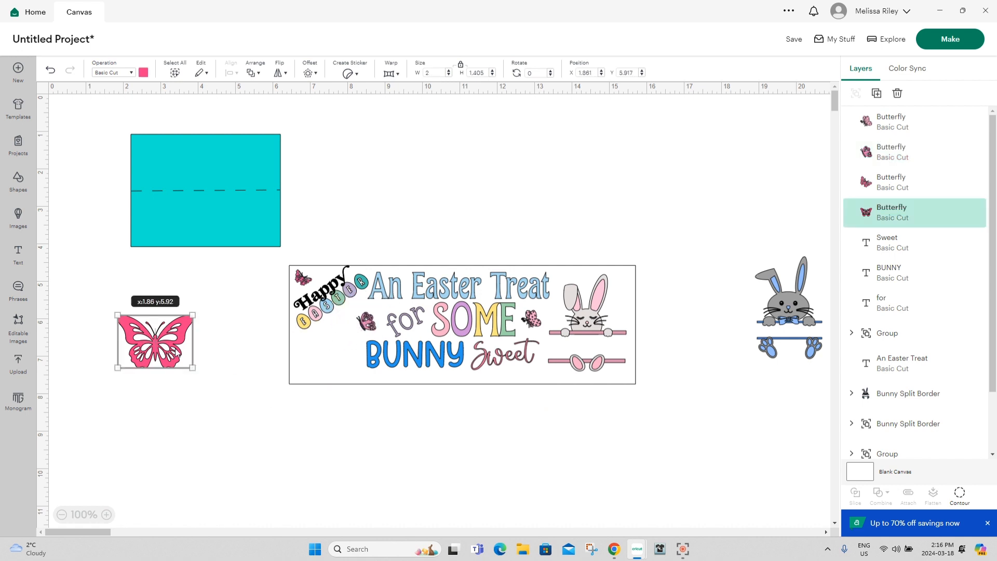
{"action": "left_click_drag", "start_coordinate": [191, 371], "coordinate": [617, 281]}
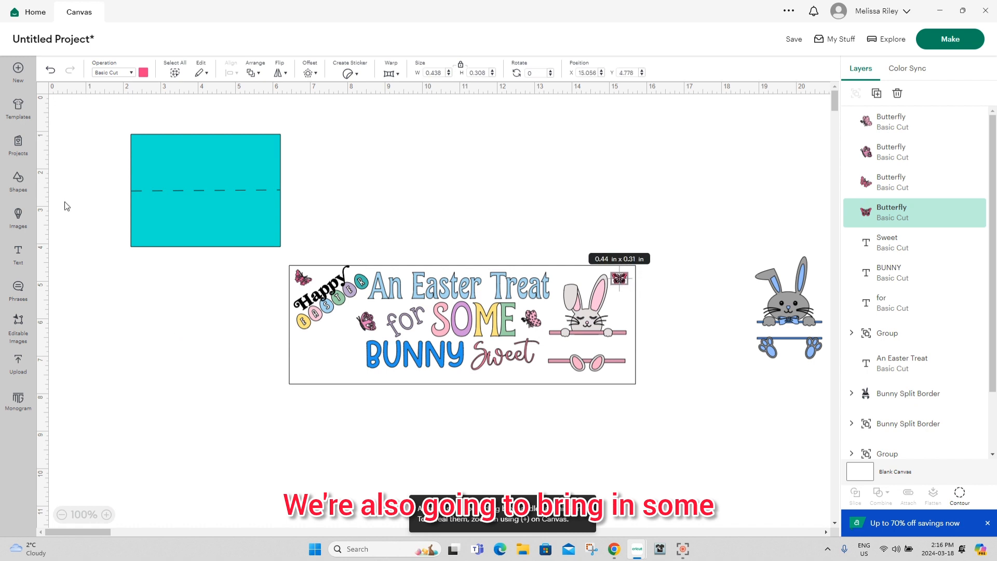
Step: Add a circle shape, shrink it to about 0.31 in and recolour it light purple
{"action": "left_click", "coordinate": [18, 181]}
{"action": "left_click", "coordinate": [111, 243]}
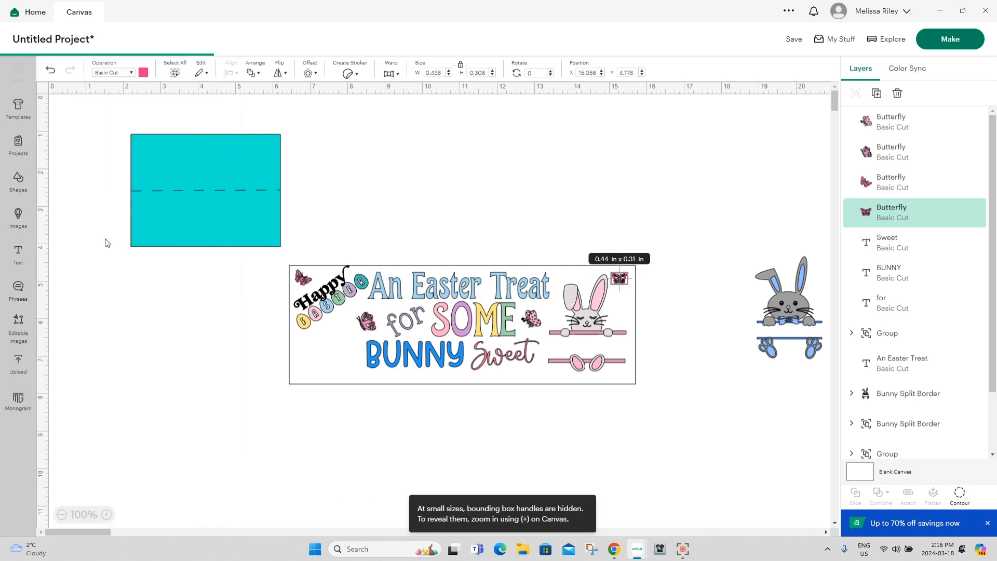
{"action": "left_click_drag", "start_coordinate": [178, 225], "coordinate": [178, 353]}
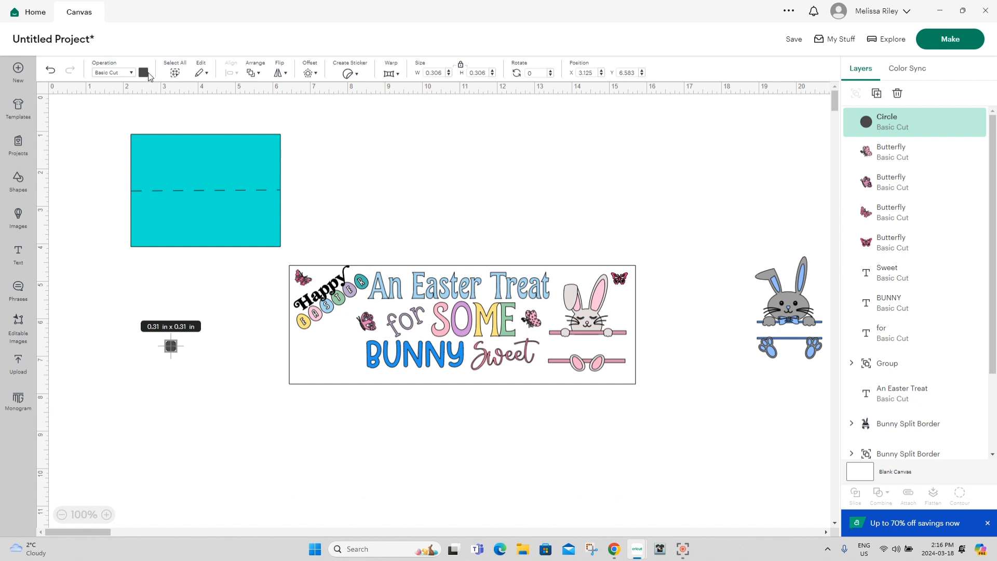
{"action": "left_click", "coordinate": [145, 74]}
{"action": "left_click", "coordinate": [206, 117]}
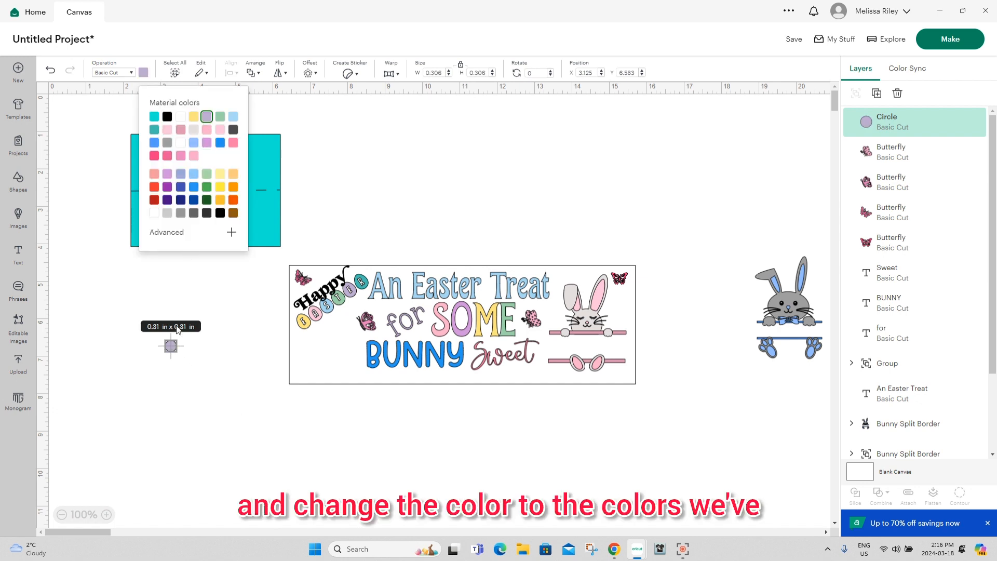
{"action": "left_click", "coordinate": [180, 361]}
Step: Set the light purple circle's size to 0.2 in and place it above the bunny's ears on the white panel
{"action": "left_click", "coordinate": [174, 347]}
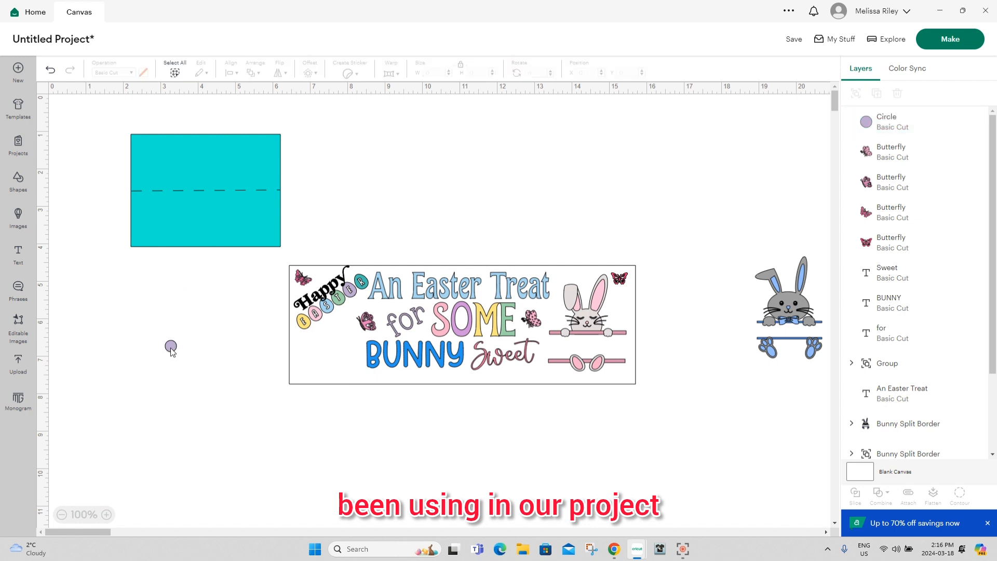
{"action": "left_click", "coordinate": [449, 75]}
{"action": "left_click", "coordinate": [448, 72]}
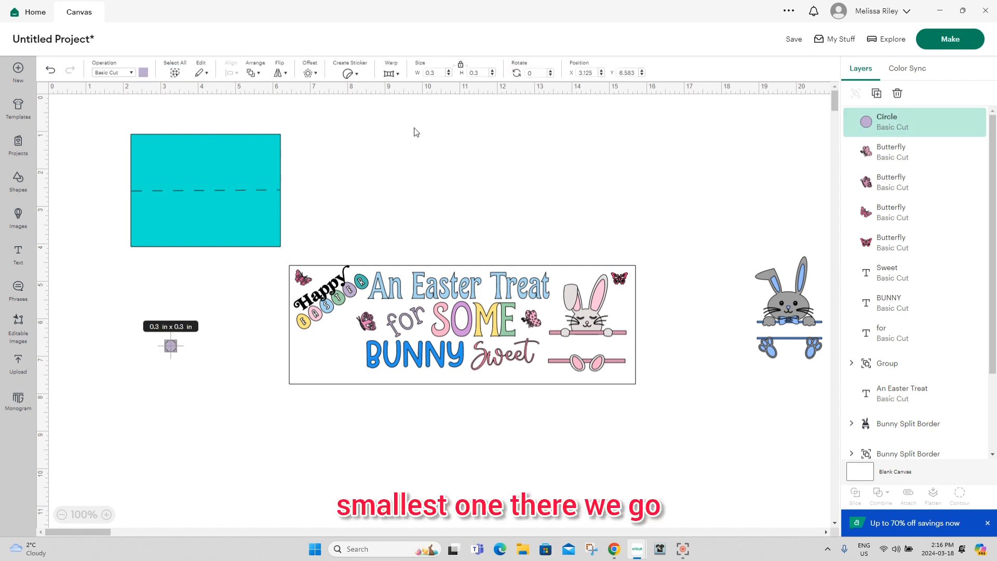
{"action": "left_click", "coordinate": [449, 75]}
{"action": "left_click_drag", "start_coordinate": [172, 346], "coordinate": [596, 281]}
Step: Duplicate the light purple circle, recolour the copy light yellow and place it just above "Happy"
{"action": "left_click", "coordinate": [879, 93]}
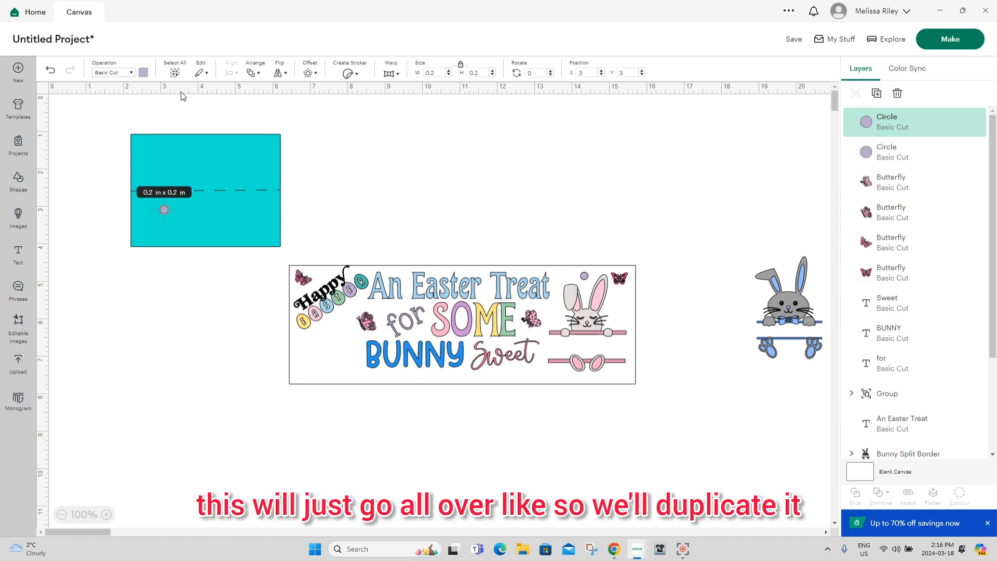
{"action": "left_click", "coordinate": [144, 72]}
{"action": "left_click", "coordinate": [195, 116]}
{"action": "left_click", "coordinate": [155, 211]}
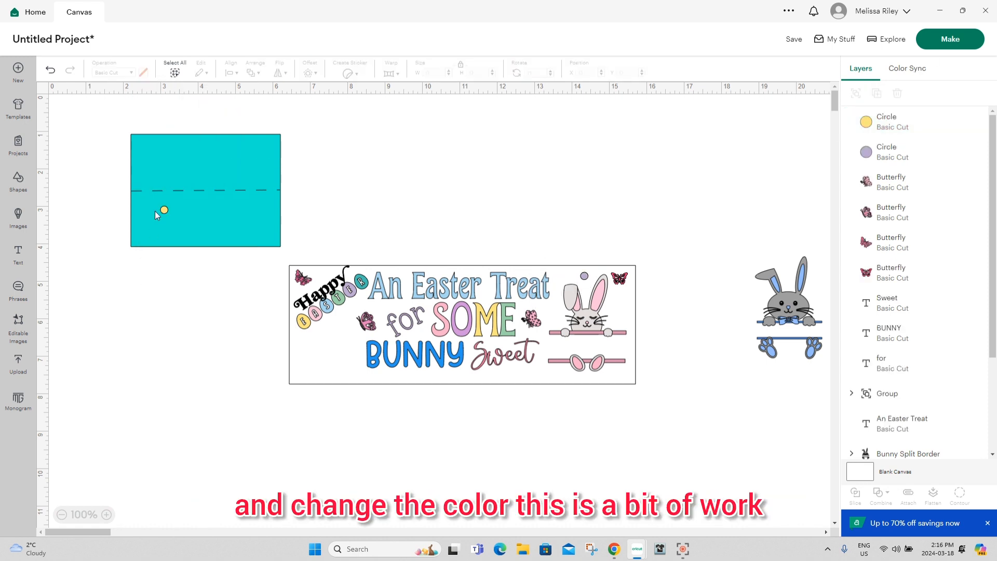
{"action": "left_click_drag", "start_coordinate": [167, 212], "coordinate": [329, 275]}
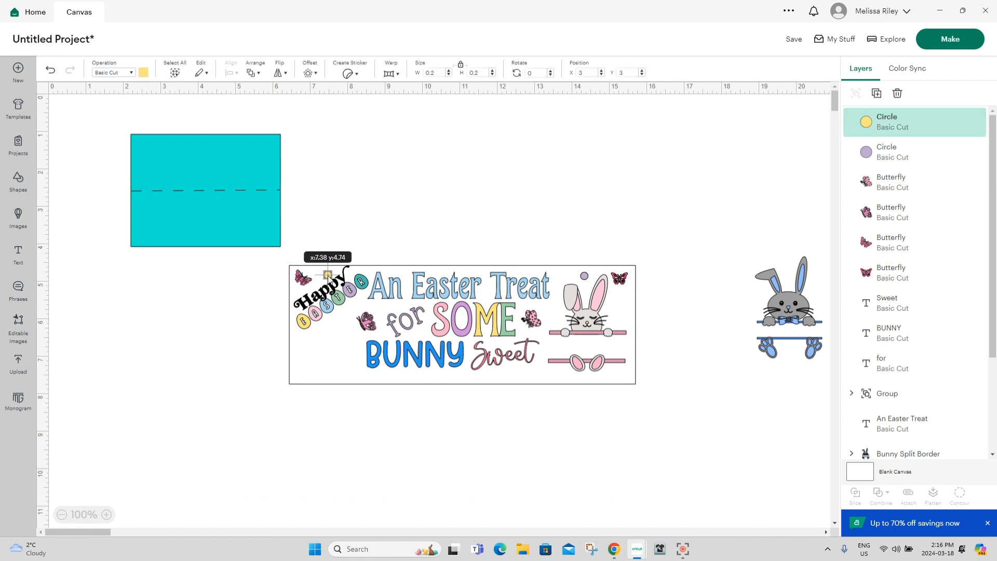
Step: Duplicate the yellow circle, recolour the copy light green and place it below the end of "Sweet"
{"action": "left_click", "coordinate": [877, 93]}
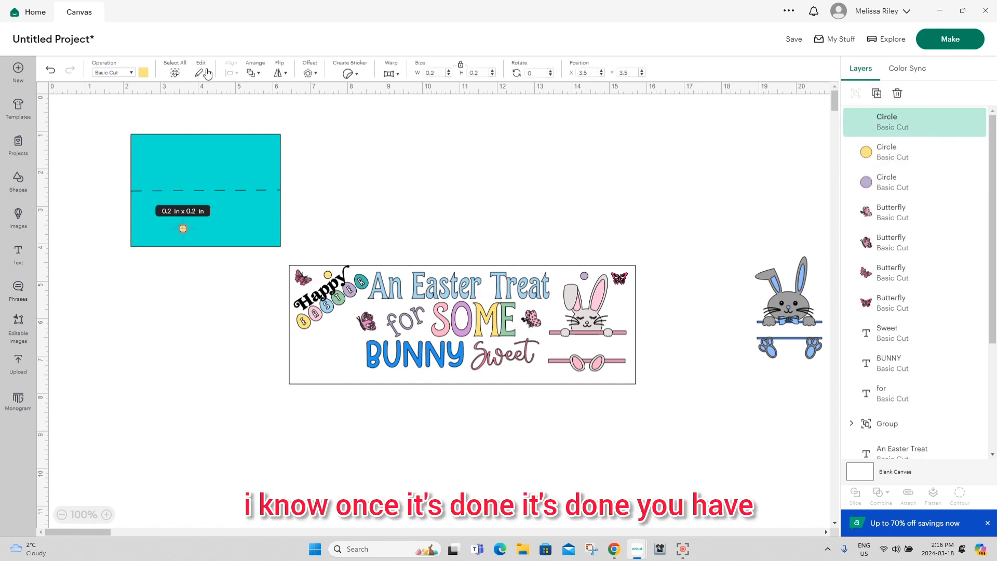
{"action": "left_click", "coordinate": [143, 74]}
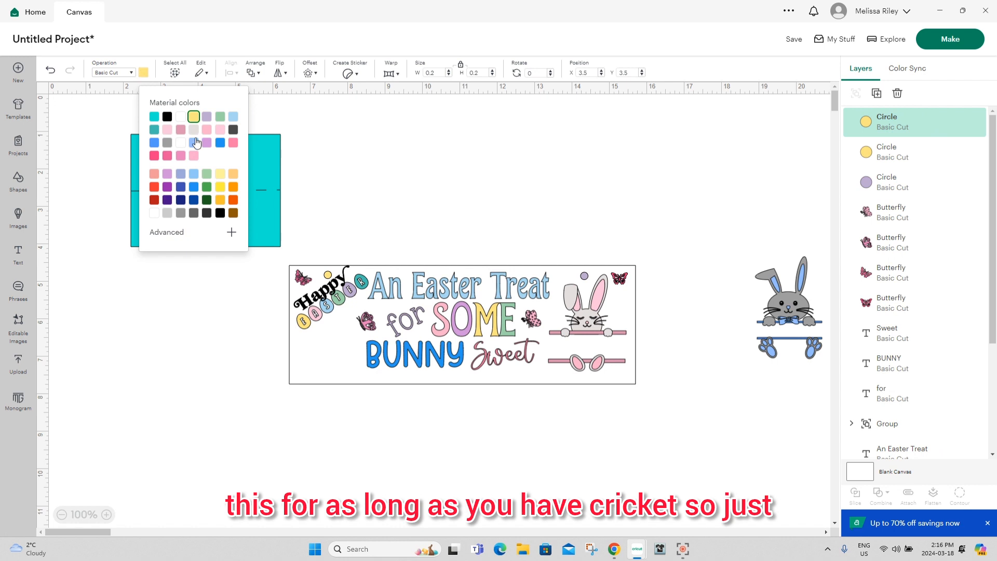
{"action": "left_click", "coordinate": [208, 176]}
{"action": "left_click", "coordinate": [176, 238]}
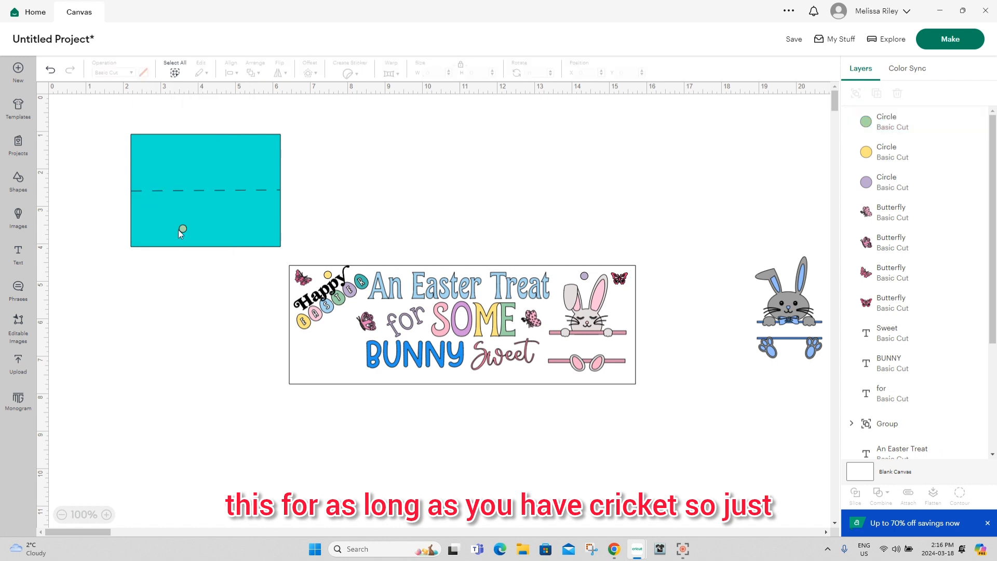
{"action": "left_click_drag", "start_coordinate": [184, 233], "coordinate": [543, 377]}
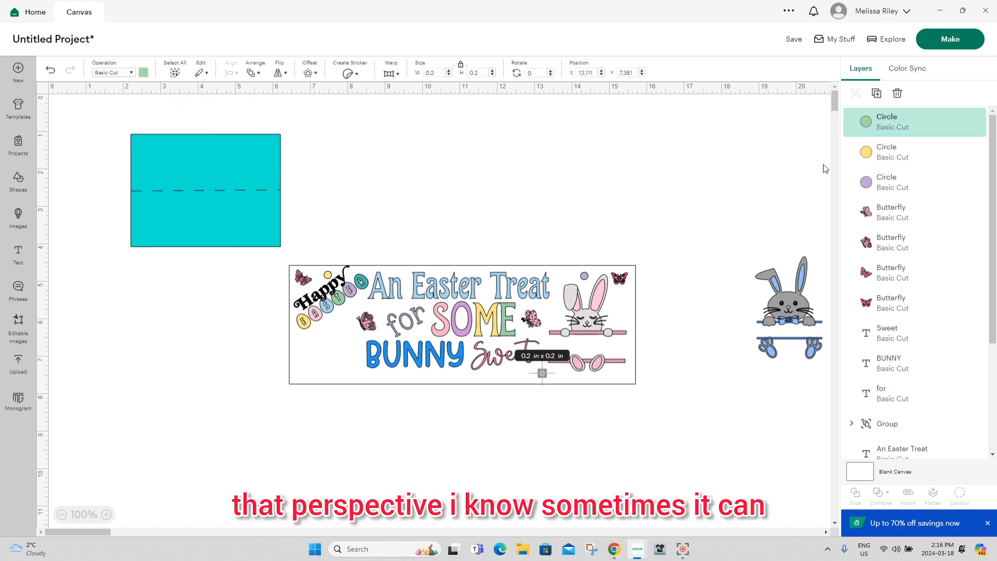
Step: Duplicate the green circle, recolour the copy turquoise and place it below the left end of "BUNNY"
{"action": "left_click", "coordinate": [876, 94]}
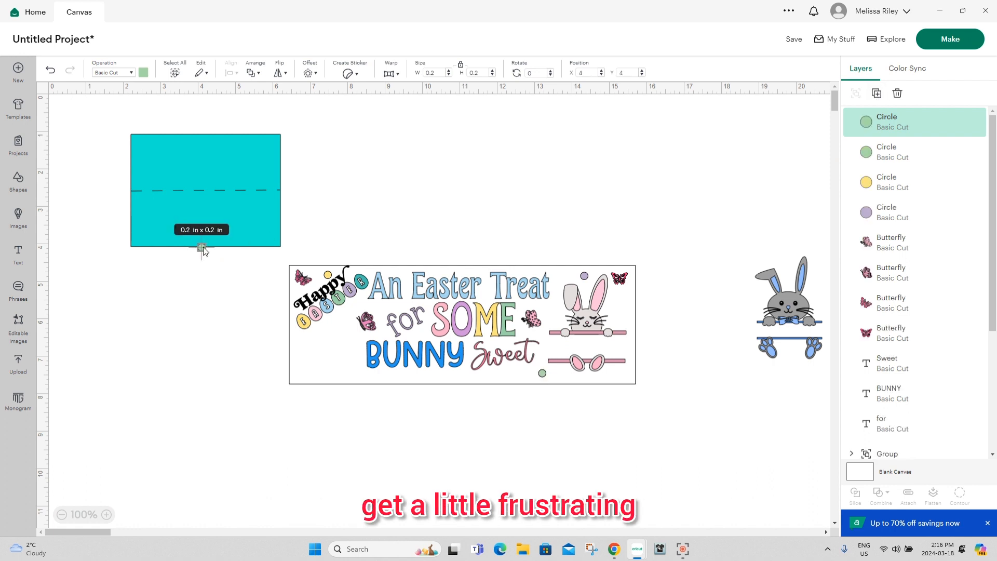
{"action": "left_click_drag", "start_coordinate": [208, 256], "coordinate": [194, 311]}
{"action": "left_click", "coordinate": [144, 73]}
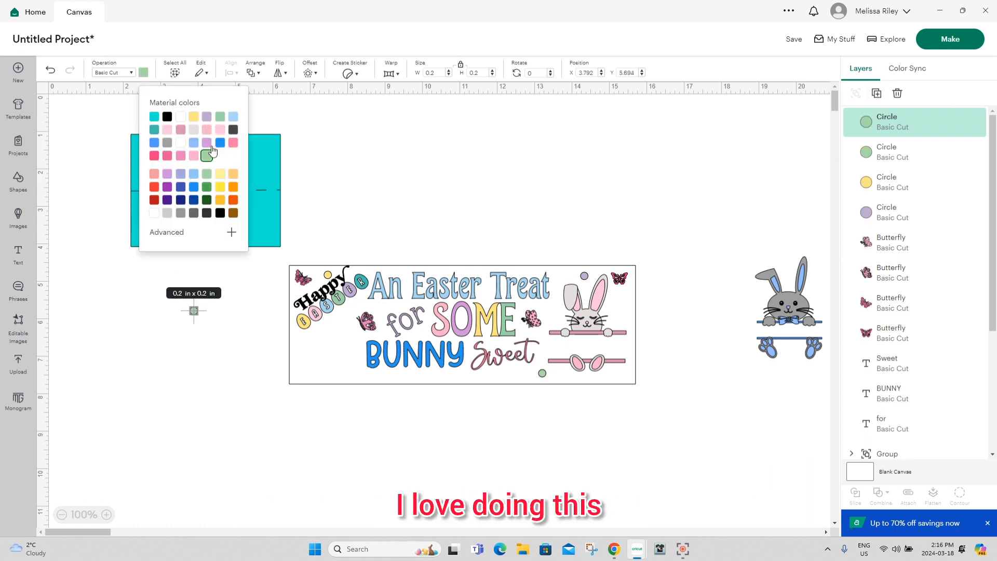
{"action": "left_click", "coordinate": [154, 116]}
{"action": "left_click", "coordinate": [182, 338]}
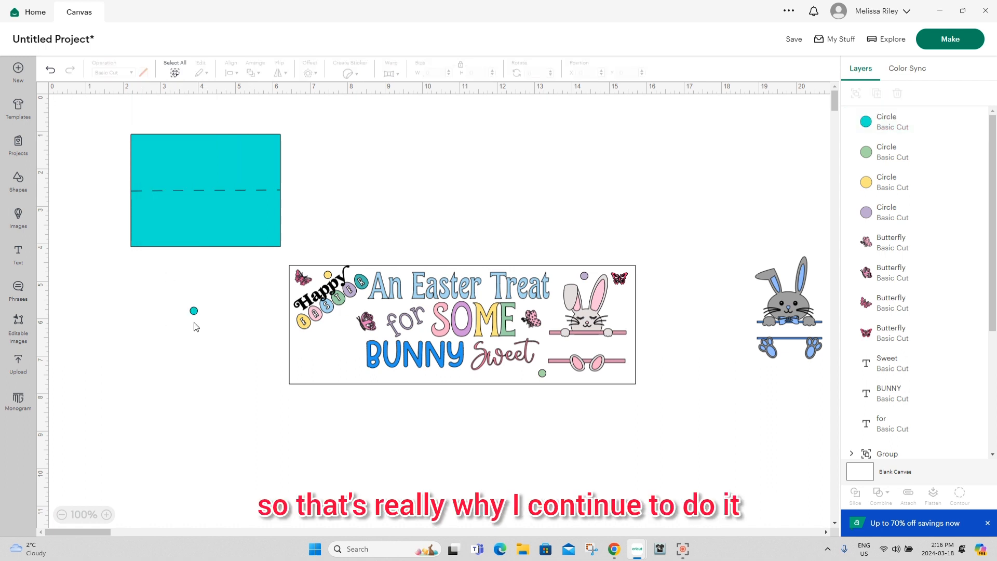
{"action": "left_click_drag", "start_coordinate": [193, 311], "coordinate": [352, 372]}
Step: Duplicate the turquoise circle, recolour the copy dusty pink and place it to the right of the bunny's head
{"action": "left_click", "coordinate": [877, 94]}
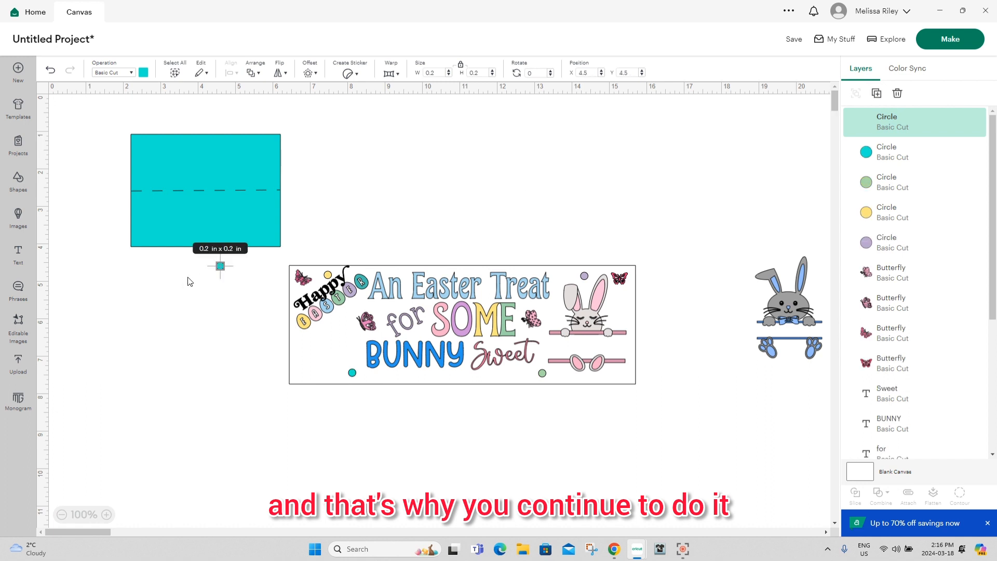
{"action": "left_click", "coordinate": [143, 73]}
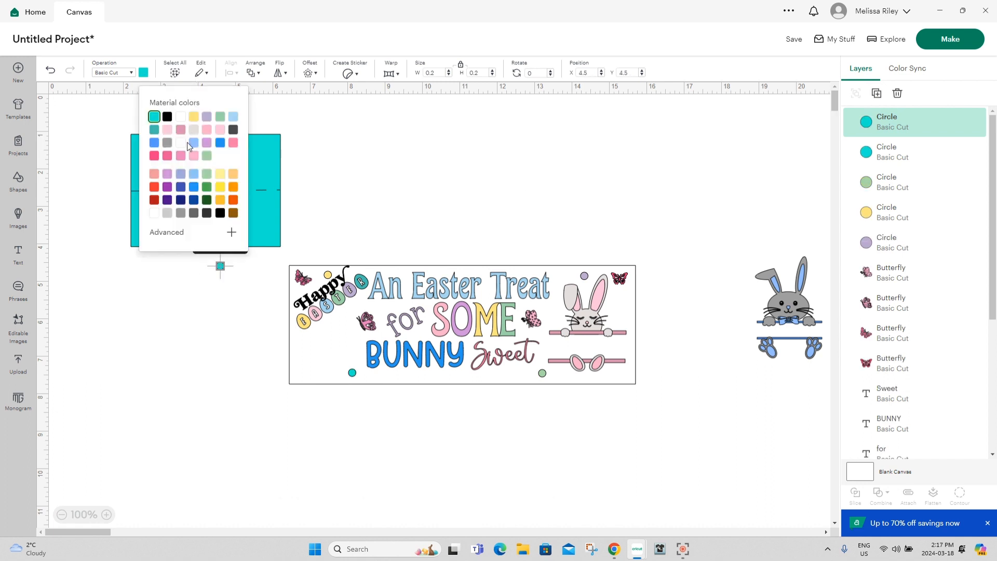
{"action": "left_click", "coordinate": [181, 129]}
{"action": "left_click", "coordinate": [229, 276]}
{"action": "left_click_drag", "start_coordinate": [222, 265], "coordinate": [622, 307]}
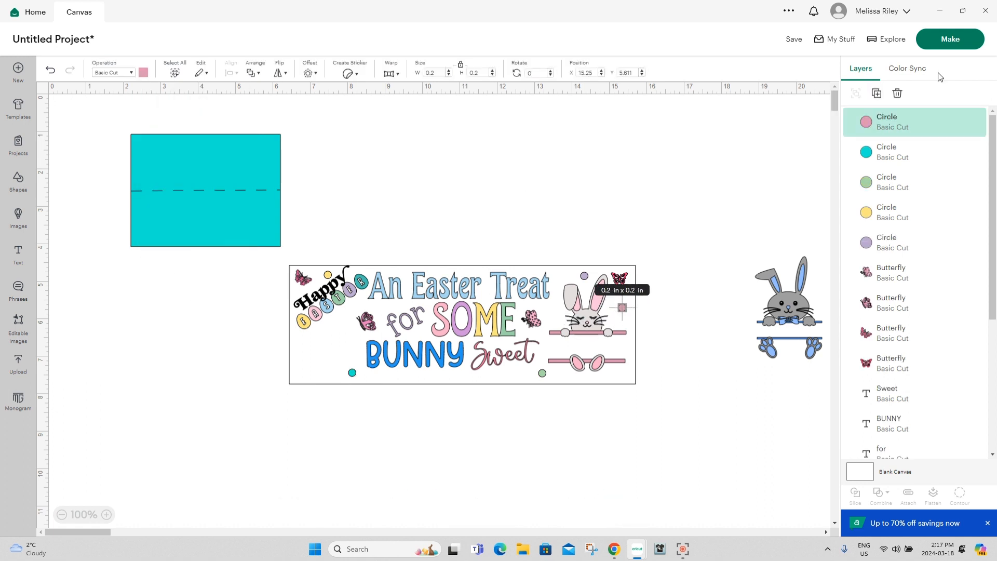
Step: Add two more circle copies, a blue one at the panel's left edge and a bright yellow one in its lower-right corner
{"action": "left_click", "coordinate": [878, 94]}
{"action": "left_click", "coordinate": [144, 73]}
{"action": "left_click", "coordinate": [220, 142]}
{"action": "left_click_drag", "start_coordinate": [239, 284], "coordinate": [303, 343]}
{"action": "left_click", "coordinate": [877, 94]}
{"action": "left_click", "coordinate": [143, 72]}
{"action": "left_click", "coordinate": [220, 187]}
{"action": "left_click_drag", "start_coordinate": [257, 303], "coordinate": [625, 373]}
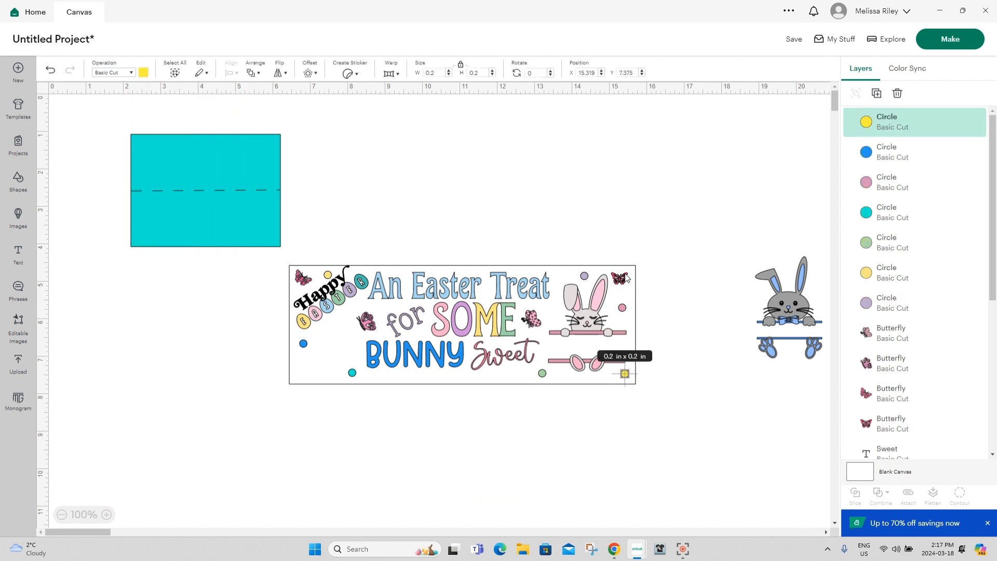
Step: Duplicate the butterfly in the panel's upper-right corner, recolour the copy purple and place it in the lower-left corner
{"action": "left_click", "coordinate": [625, 278]}
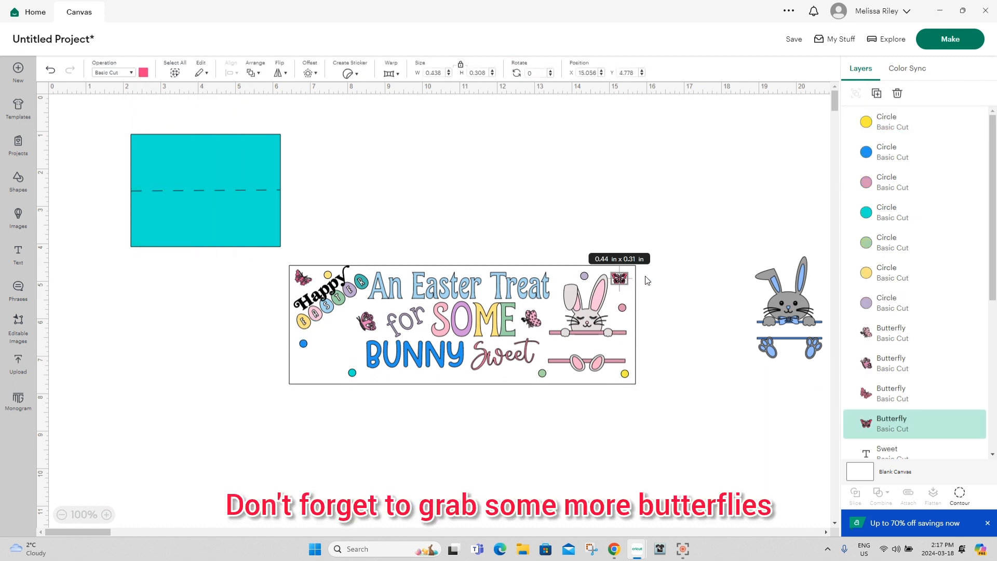
{"action": "left_click", "coordinate": [877, 95]}
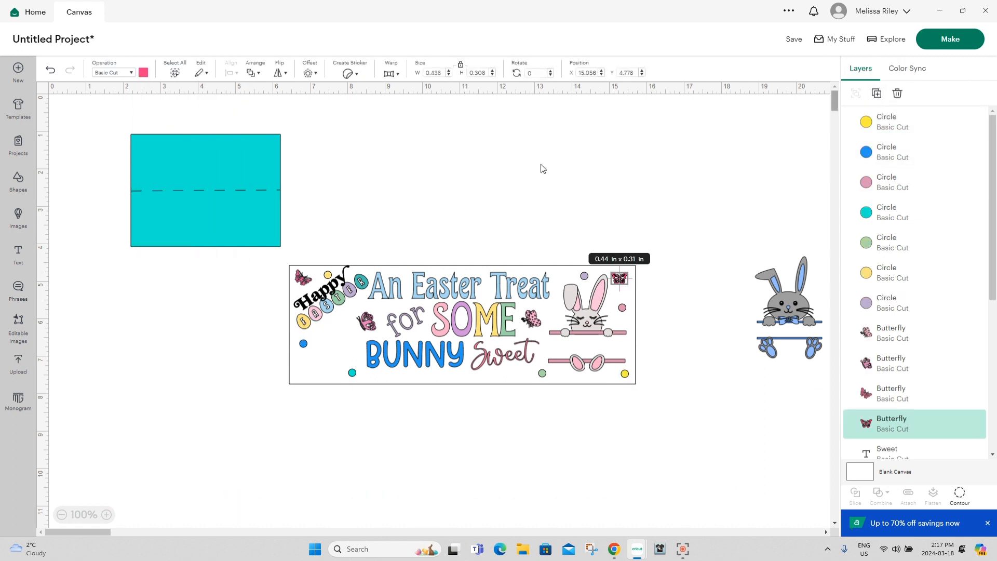
{"action": "left_click", "coordinate": [144, 72]}
{"action": "left_click", "coordinate": [208, 145]}
{"action": "left_click_drag", "start_coordinate": [281, 326], "coordinate": [308, 353]}
Step: Duplicate the butterfly beside "for", recolour the copy turquoise and place it below the gap between "BUNNY" and "Sweet"
{"action": "left_click", "coordinate": [367, 321]}
{"action": "left_click", "coordinate": [876, 93]}
{"action": "left_click", "coordinate": [144, 73]}
{"action": "left_click", "coordinate": [155, 118]}
{"action": "left_click_drag", "start_coordinate": [299, 350], "coordinate": [468, 381]}
Step: Add two copies of the light purple circle, a hot pink one above "An Easter" and a light pink one below the "Easter" eggs
{"action": "left_click", "coordinate": [584, 276]}
{"action": "left_click", "coordinate": [876, 94]}
{"action": "left_click", "coordinate": [144, 73]}
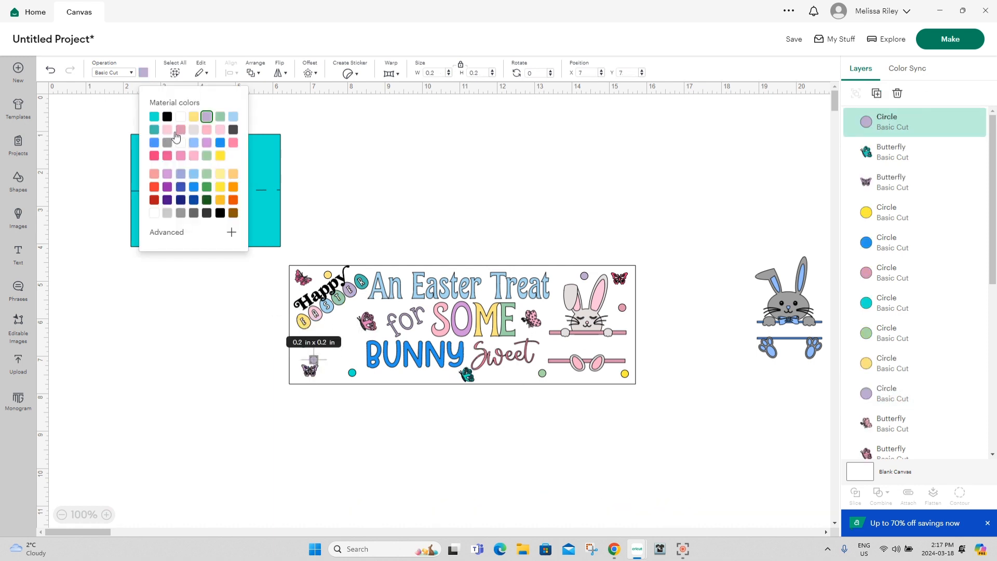
{"action": "left_click", "coordinate": [155, 156]}
{"action": "left_click_drag", "start_coordinate": [313, 360], "coordinate": [406, 272]}
{"action": "left_click", "coordinate": [876, 94]}
{"action": "left_click", "coordinate": [144, 73]}
{"action": "left_click", "coordinate": [207, 129]}
{"action": "left_click_drag", "start_coordinate": [332, 379], "coordinate": [338, 325]}
Step: Add two orange circle copies, one below the end of "Treat" and one to the left of "BUNNY"
{"action": "left_click", "coordinate": [877, 94]}
{"action": "left_click", "coordinate": [144, 73]}
{"action": "left_click", "coordinate": [233, 187]}
{"action": "left_click_drag", "start_coordinate": [351, 397], "coordinate": [552, 309]}
{"action": "key", "text": "ctrl+c"}
{"action": "key", "text": "ctrl+v"}
{"action": "left_click_drag", "start_coordinate": [370, 416], "coordinate": [327, 349]}
Step: Add further circle copies in periwinkle, light orange and purple, placing the purple one just left of "BUNNY"
{"action": "key", "text": "ctrl+v"}
{"action": "left_click", "coordinate": [144, 72]}
{"action": "left_click", "coordinate": [181, 174]}
{"action": "left_click", "coordinate": [144, 73]}
{"action": "left_click", "coordinate": [206, 142]}
{"action": "left_click_drag", "start_coordinate": [425, 472], "coordinate": [349, 344]}
Step: Place a yellow copy of the upper-left butterfly below the bunny's feet and a light orange circle beside the "Easter" eggs
{"action": "left_click", "coordinate": [303, 278]}
{"action": "left_click", "coordinate": [877, 93]}
{"action": "left_click", "coordinate": [144, 72]}
{"action": "left_click", "coordinate": [193, 115]}
{"action": "left_click_drag", "start_coordinate": [449, 495], "coordinate": [589, 375]}
{"action": "left_click_drag", "start_coordinate": [463, 510], "coordinate": [359, 304]}
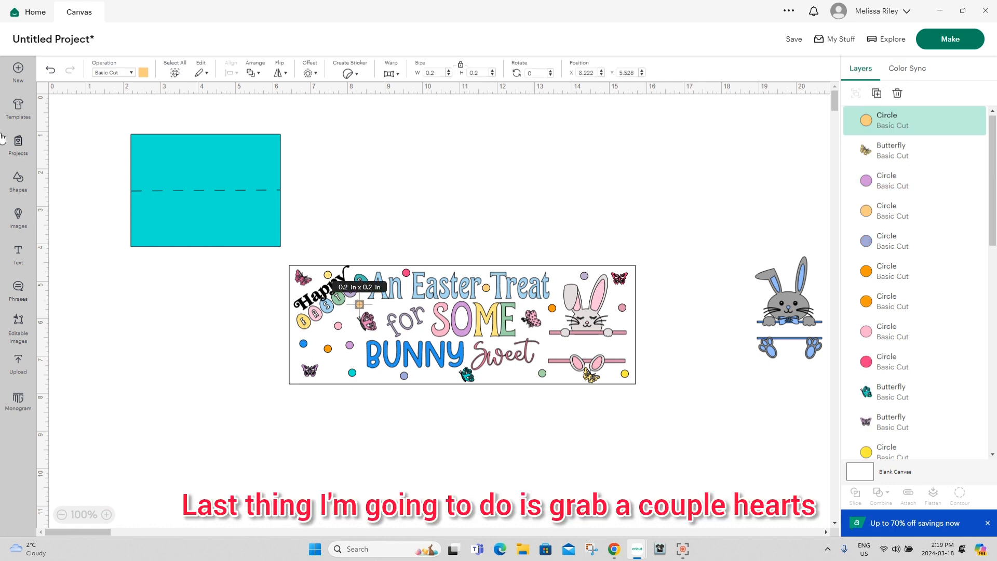
Step: Add a heart shape, shrink it, place it to the right of "Treat" and recolour it light pink
{"action": "left_click", "coordinate": [18, 180]}
{"action": "left_click", "coordinate": [64, 212]}
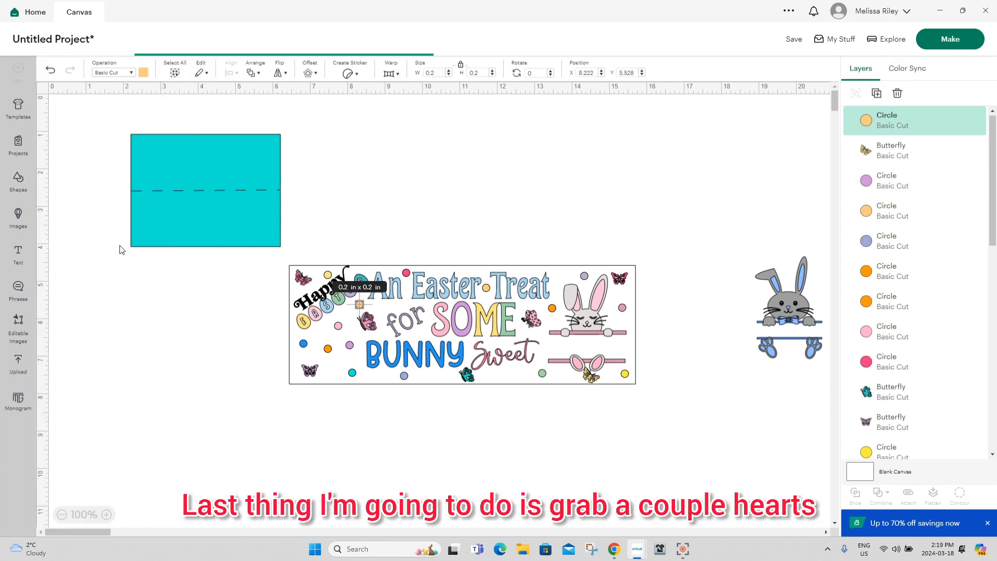
{"action": "left_click", "coordinate": [627, 484]}
{"action": "scroll", "coordinate": [571, 483], "scroll_direction": "down", "scroll_amount": 1}
{"action": "left_click_drag", "start_coordinate": [522, 489], "coordinate": [199, 270]}
{"action": "scroll", "coordinate": [472, 364], "scroll_direction": "up", "scroll_amount": 1}
{"action": "left_click_drag", "start_coordinate": [230, 371], "coordinate": [560, 275]}
{"action": "left_click", "coordinate": [144, 72]}
{"action": "left_click", "coordinate": [206, 129]}
Step: Add a bright yellow and a hot pink copy of the heart to the panel, placing the hot pink one below "Sweet"
{"action": "key", "text": "ctrl+v"}
{"action": "left_click", "coordinate": [143, 72]}
{"action": "left_click", "coordinate": [220, 156]}
{"action": "left_click_drag", "start_coordinate": [71, 115], "coordinate": [335, 361]}
{"action": "left_click", "coordinate": [144, 72]}
{"action": "left_click", "coordinate": [167, 156]}
{"action": "left_click_drag", "start_coordinate": [90, 135], "coordinate": [511, 373]}
Step: Add a light blue and another yellow heart copy in the left part of the panel
{"action": "key", "text": "ctrl+v"}
{"action": "left_click", "coordinate": [143, 72]}
{"action": "left_click", "coordinate": [233, 117]}
{"action": "key", "text": "ctrl+v"}
{"action": "left_click_drag", "start_coordinate": [108, 153], "coordinate": [333, 372]}
{"action": "left_click", "coordinate": [143, 72]}
Step: Copy the butterfly beside "SOME", recolour the copy turquoise and place it to the left of "BUNNY"
{"action": "left_click", "coordinate": [531, 319]}
{"action": "key", "text": "ctrl+c"}
{"action": "key", "text": "ctrl+v"}
{"action": "left_click", "coordinate": [143, 72]}
{"action": "left_click", "coordinate": [155, 117]}
{"action": "left_click_drag", "start_coordinate": [150, 198], "coordinate": [333, 344]}
{"action": "left_click", "coordinate": [695, 435]}
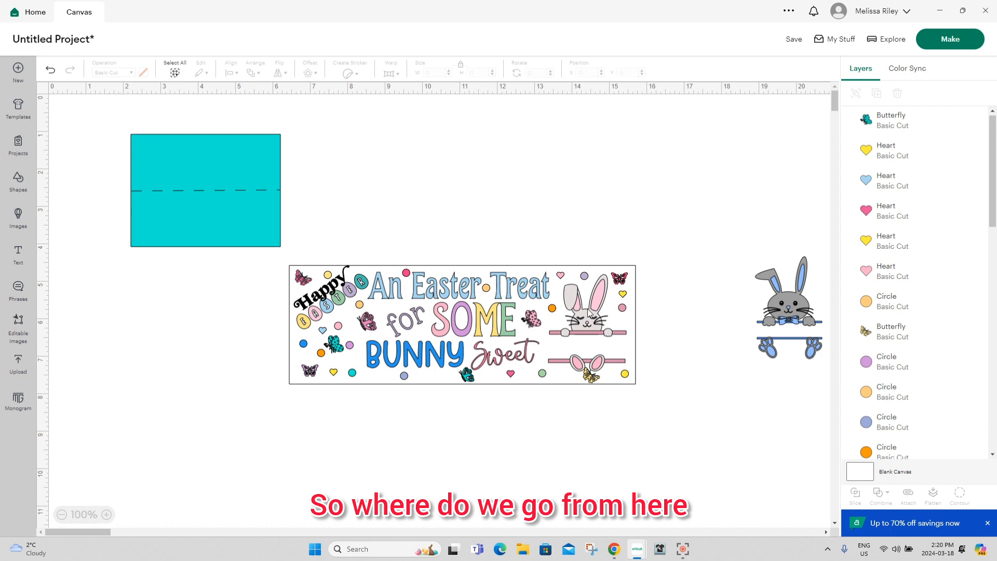
Step: Move the pink bunny split border off the panel and flatten the panel with all its text, dots, butterflies and hearts
{"action": "left_click_drag", "start_coordinate": [588, 312], "coordinate": [754, 202]}
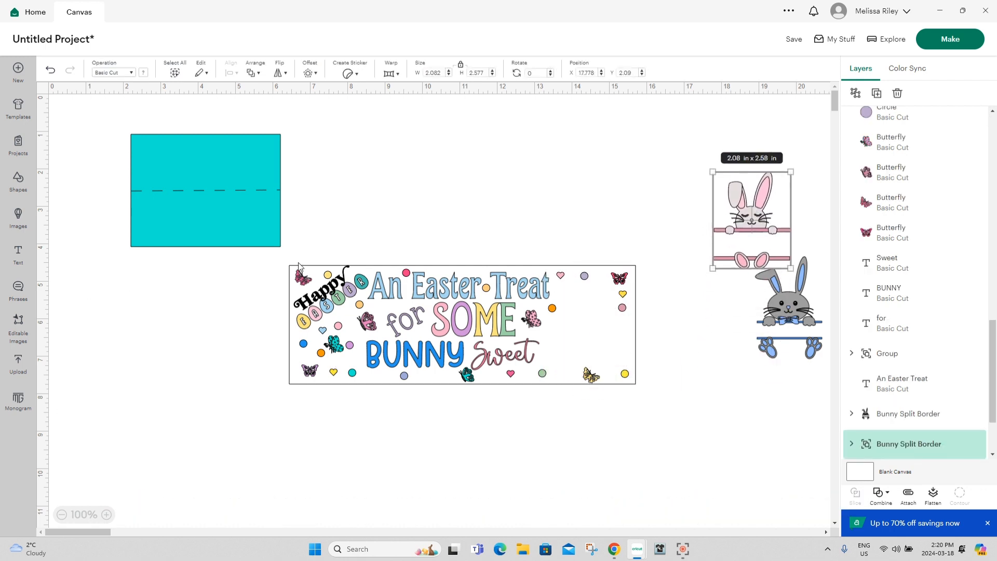
{"action": "left_click_drag", "start_coordinate": [272, 256], "coordinate": [678, 417]}
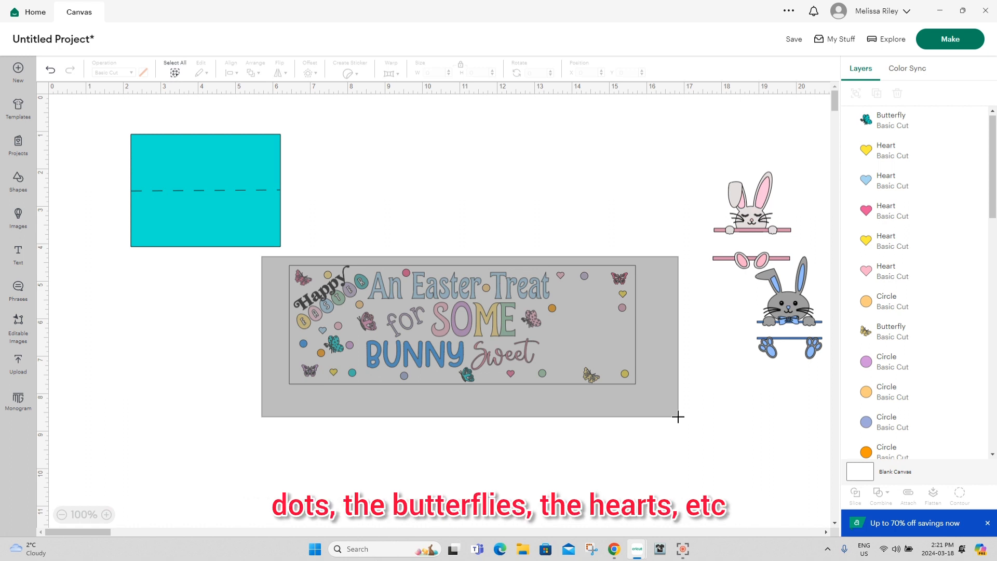
{"action": "left_click_drag", "start_coordinate": [678, 417], "coordinate": [679, 421]}
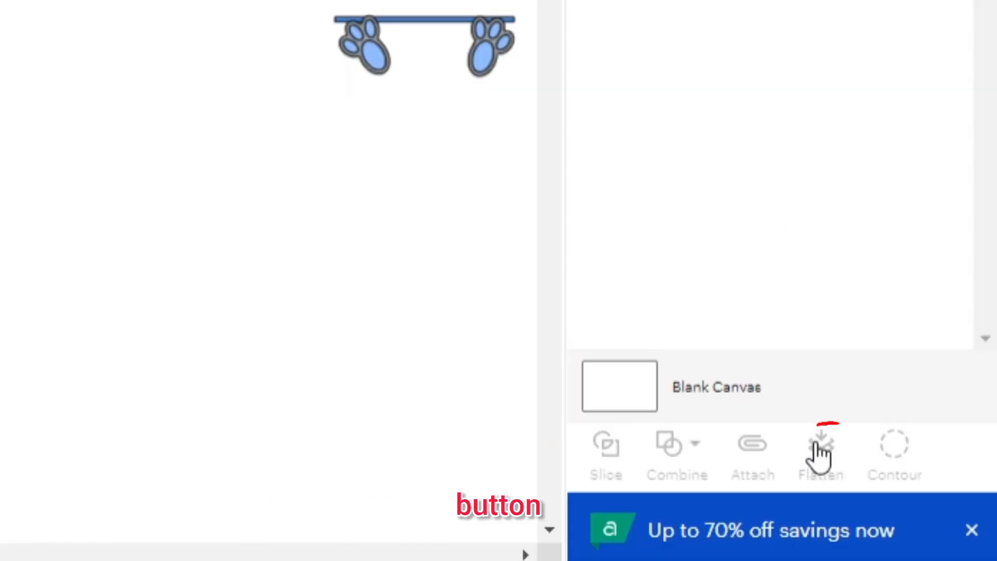
{"action": "left_click", "coordinate": [932, 494]}
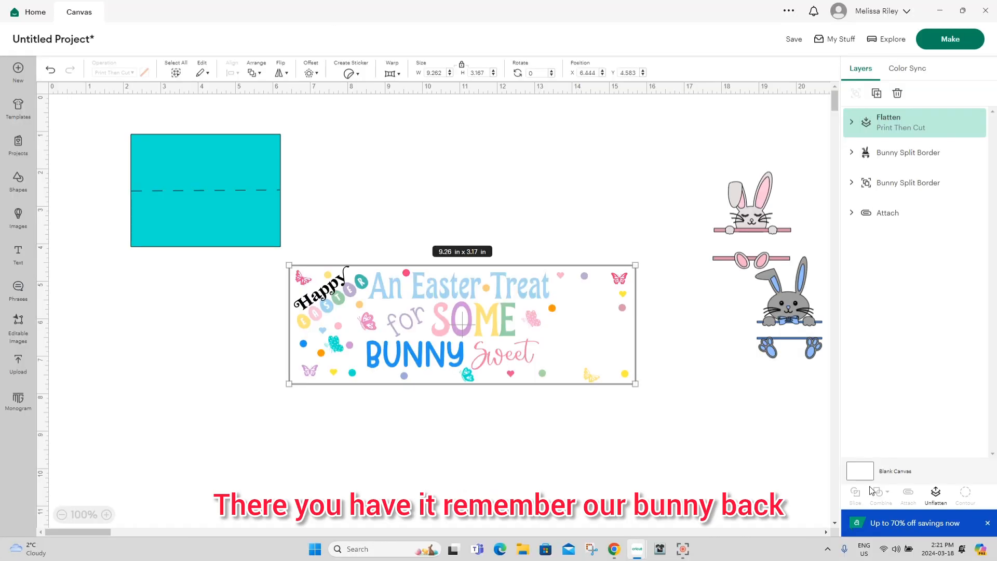
Step: Move the pink bunny split border back to the right part of the flattened panel and bring it to the front
{"action": "left_click_drag", "start_coordinate": [746, 222], "coordinate": [571, 327]}
{"action": "left_click", "coordinate": [260, 70]}
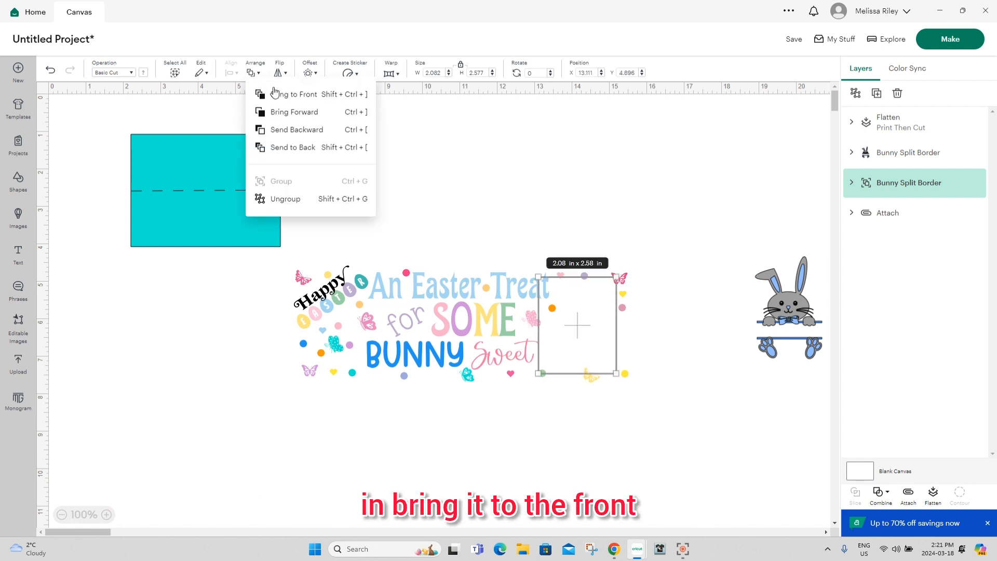
{"action": "left_click", "coordinate": [291, 96]}
{"action": "left_click", "coordinate": [701, 439]}
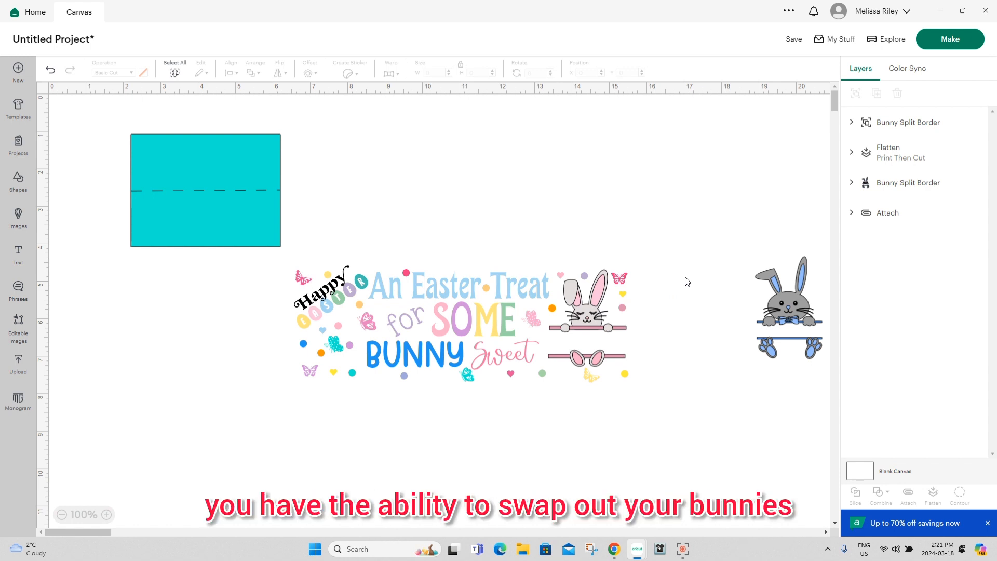
Step: Swap the pink bunny split border for the grey bunny at the end of the flattened panel and bring the grey bunny to the front
{"action": "left_click_drag", "start_coordinate": [601, 330], "coordinate": [733, 245]}
{"action": "left_click_drag", "start_coordinate": [796, 331], "coordinate": [591, 347]}
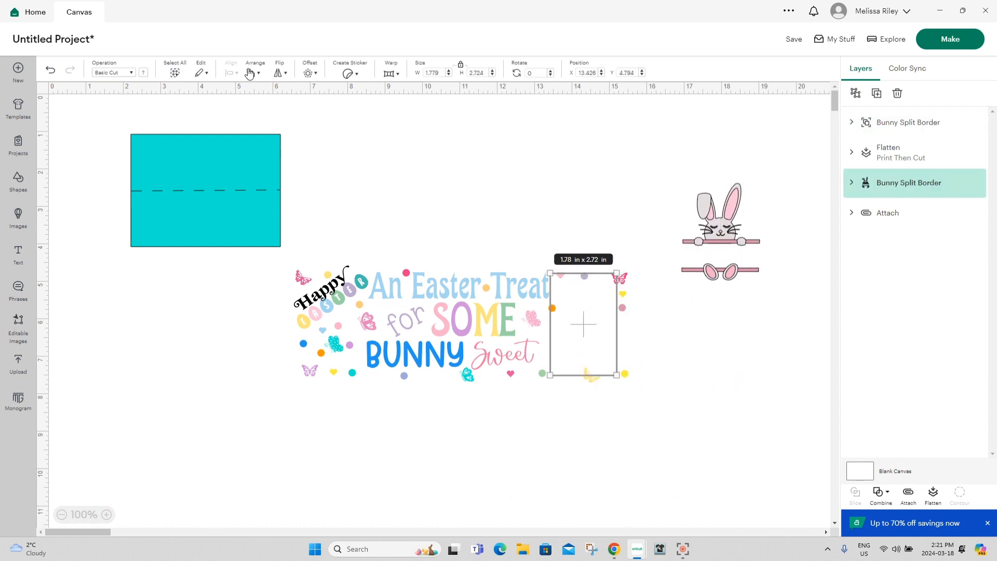
{"action": "left_click", "coordinate": [252, 73]}
{"action": "left_click", "coordinate": [267, 94]}
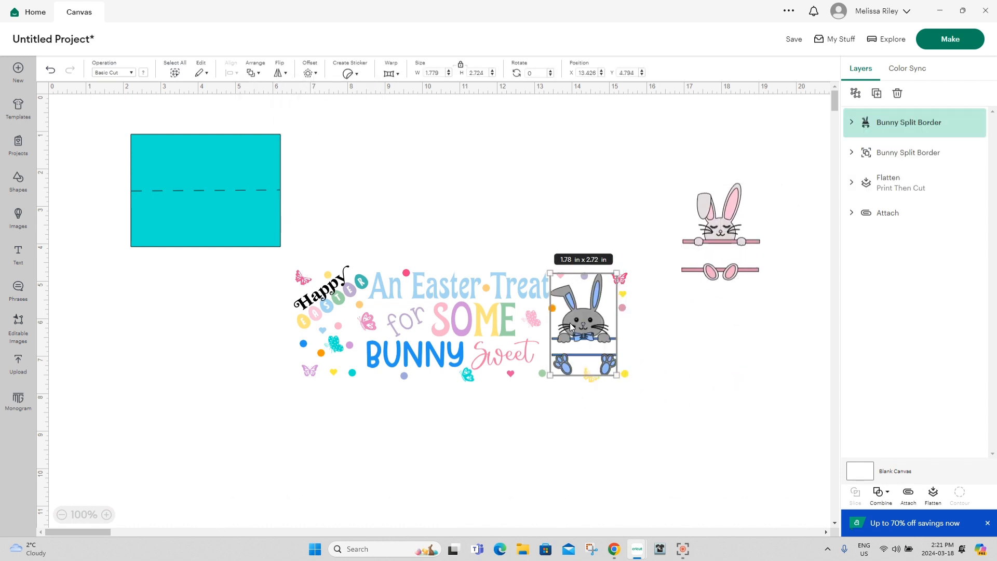
{"action": "left_click_drag", "start_coordinate": [570, 326], "coordinate": [583, 320]}
{"action": "left_click", "coordinate": [734, 431]}
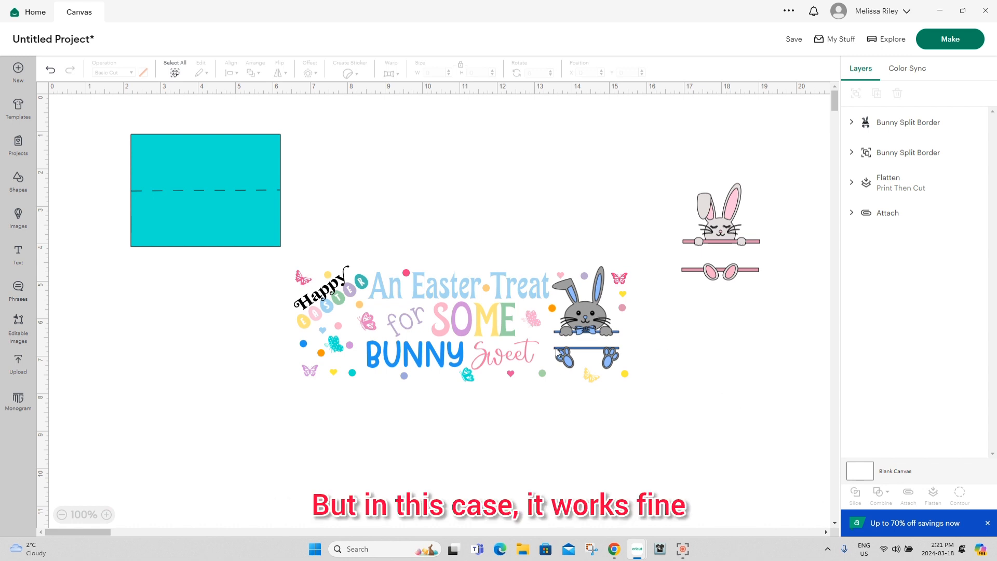
Step: Clear both bunny borders off the flattened panel, duplicate the panel and place the copy directly below the original
{"action": "left_click_drag", "start_coordinate": [594, 336], "coordinate": [768, 358]}
{"action": "left_click", "coordinate": [821, 397]}
{"action": "left_click_drag", "start_coordinate": [723, 227], "coordinate": [739, 200]}
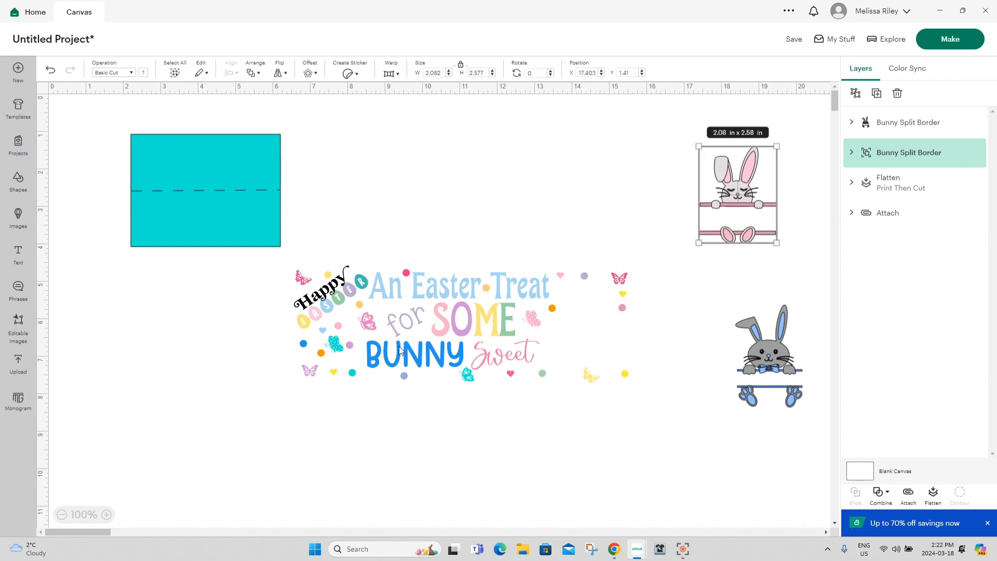
{"action": "left_click", "coordinate": [421, 322]}
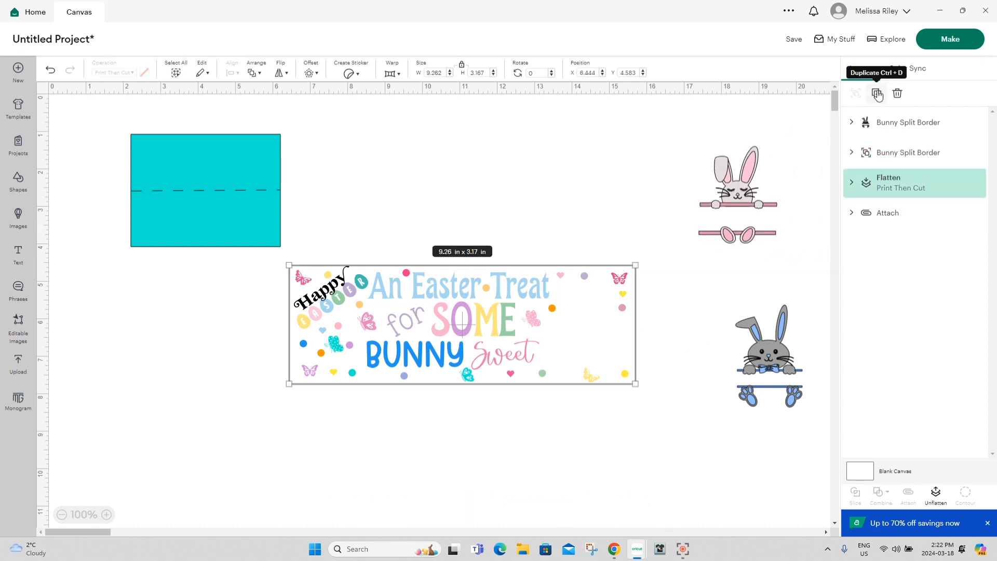
{"action": "key", "text": "ctrl+d"}
{"action": "left_click_drag", "start_coordinate": [366, 268], "coordinate": [492, 451]}
Step: Place the grey bunny border on the lower panel, brought to the front, and the pink bunny border on the upper panel
{"action": "mouse_move", "coordinate": [773, 363]}
{"action": "left_mouse_down"}
{"action": "mouse_move", "coordinate": [564, 487]}
{"action": "mouse_move", "coordinate": [607, 451]}
{"action": "mouse_move", "coordinate": [586, 452]}
{"action": "mouse_move", "coordinate": [591, 462]}
{"action": "left_mouse_up"}
{"action": "left_click", "coordinate": [253, 72]}
{"action": "left_click", "coordinate": [263, 92]}
{"action": "left_click_drag", "start_coordinate": [752, 204], "coordinate": [601, 330]}
{"action": "left_click", "coordinate": [701, 352]}
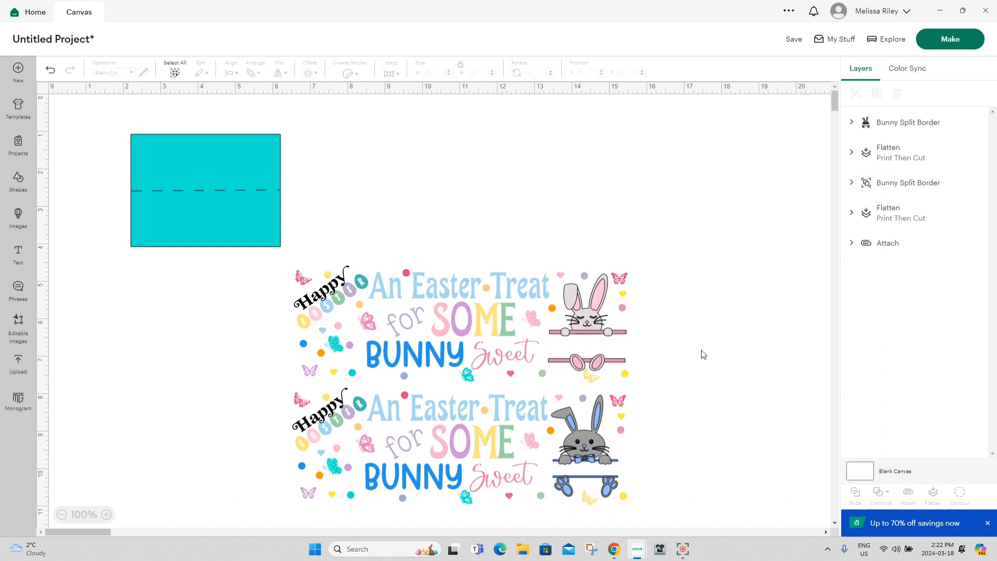
Step: Flatten the upper panel with its pink bunny and the lower panel with its grey bunny, each as a separate printable image
{"action": "left_click_drag", "start_coordinate": [659, 310], "coordinate": [550, 326]}
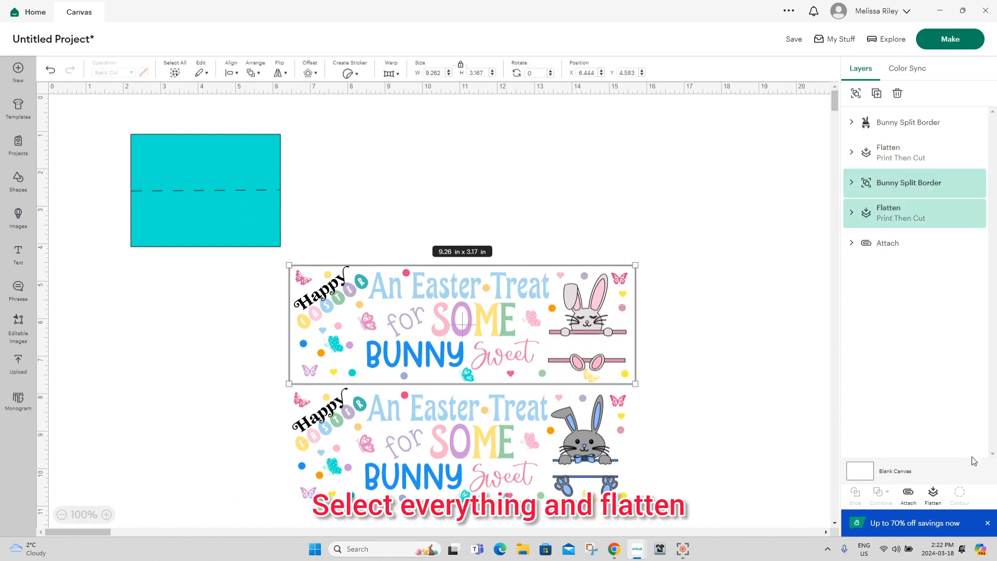
{"action": "left_click", "coordinate": [933, 496]}
{"action": "left_click", "coordinate": [745, 429]}
{"action": "left_click_drag", "start_coordinate": [709, 433], "coordinate": [361, 482]}
{"action": "left_click", "coordinate": [933, 496]}
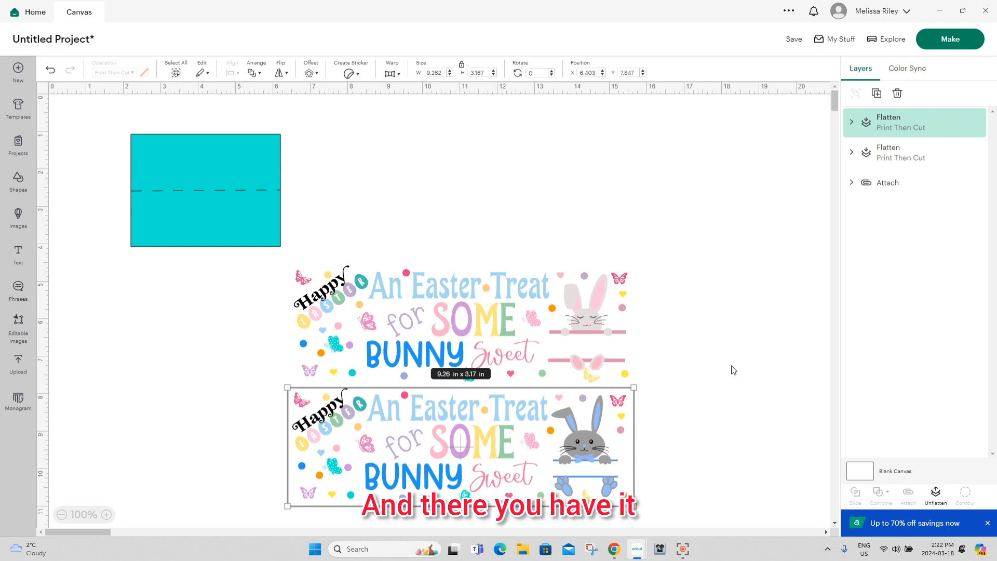
Step: Move both flattened panels up and to the right of the turquoise tag, one above the other with a gap between them
{"action": "left_click_drag", "start_coordinate": [566, 342], "coordinate": [625, 229]}
{"action": "left_click_drag", "start_coordinate": [393, 457], "coordinate": [467, 402]}
{"action": "left_click_drag", "start_coordinate": [519, 229], "coordinate": [511, 244]}
{"action": "left_click_drag", "start_coordinate": [566, 362], "coordinate": [547, 349]}
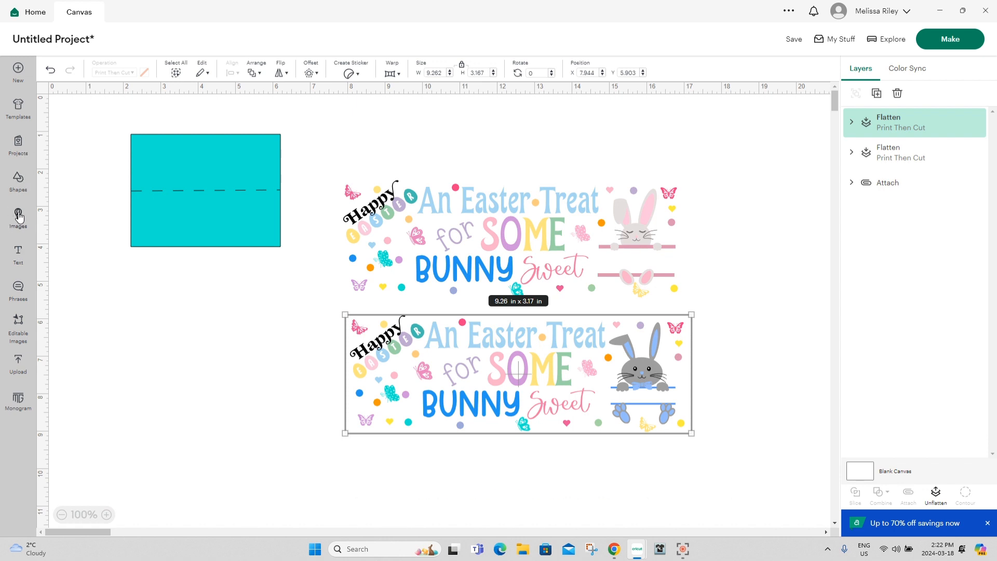
Step: Add a text with the first recipient's name and set its font to DTC Honey Syrup
{"action": "left_click", "coordinate": [15, 260]}
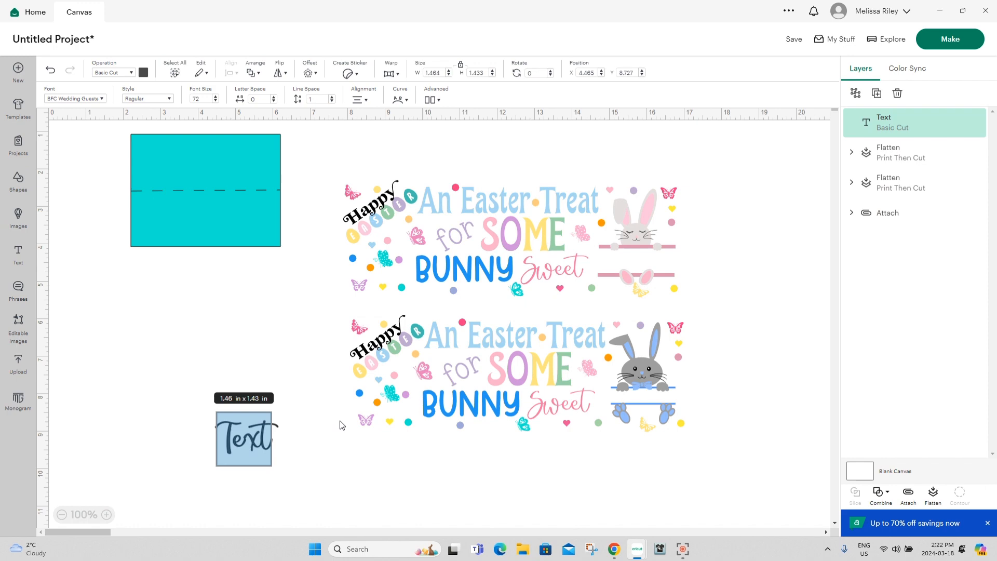
{"action": "type", "text": "Isabella"}
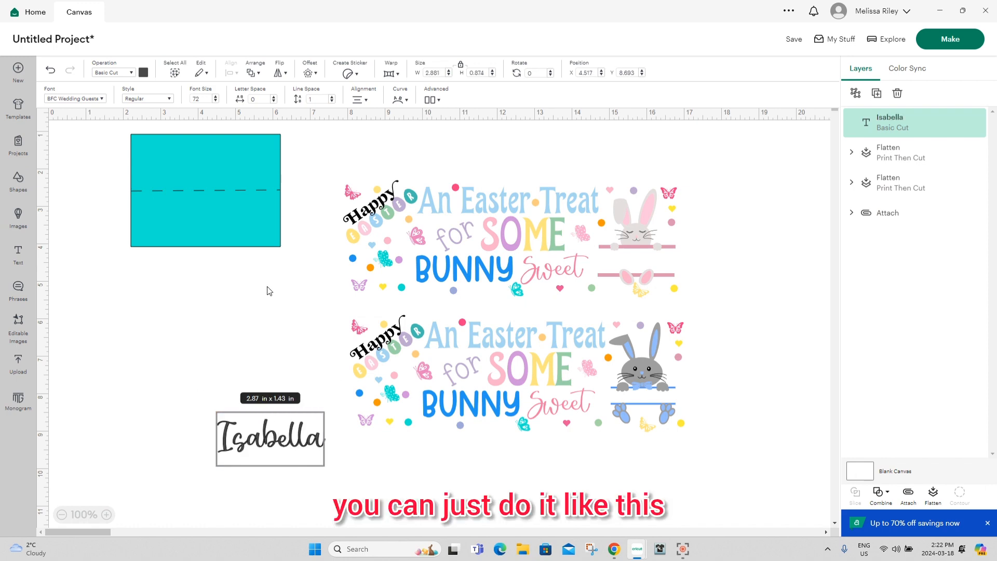
{"action": "left_click", "coordinate": [89, 98]}
{"action": "left_click", "coordinate": [210, 104]}
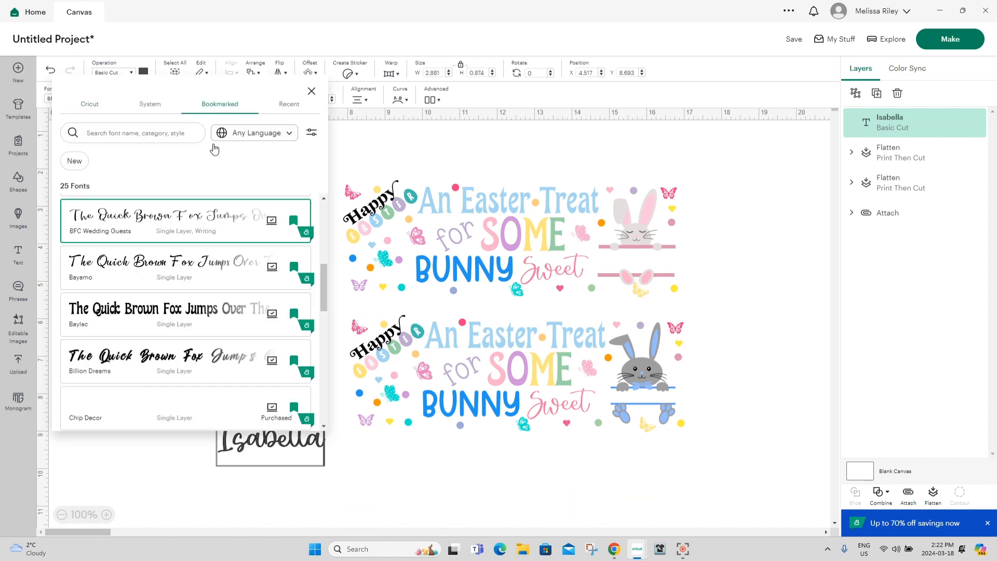
{"action": "scroll", "coordinate": [236, 323], "scroll_direction": "down", "scroll_amount": 5}
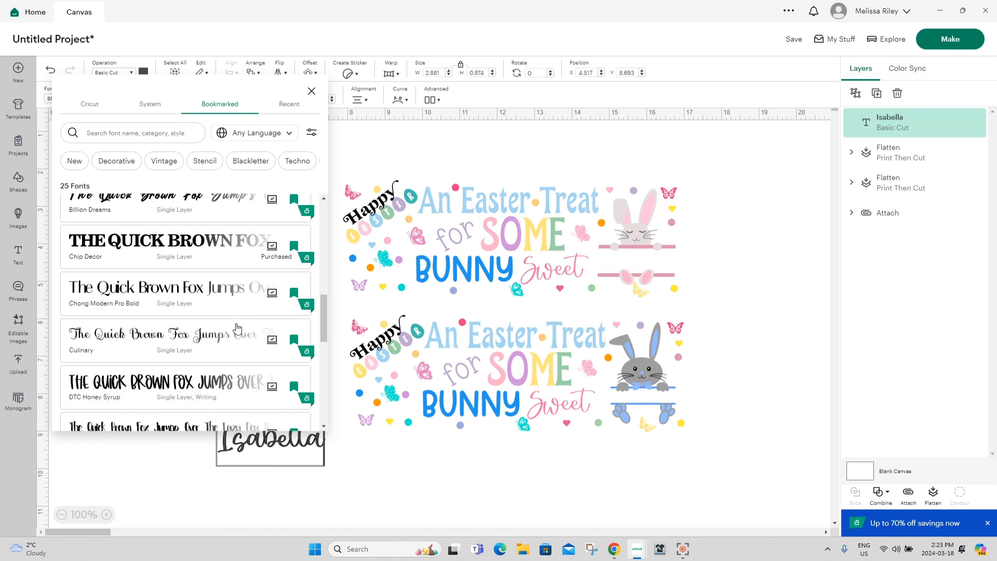
{"action": "scroll", "coordinate": [237, 327], "scroll_direction": "down", "scroll_amount": 4}
{"action": "left_click", "coordinate": [177, 274]}
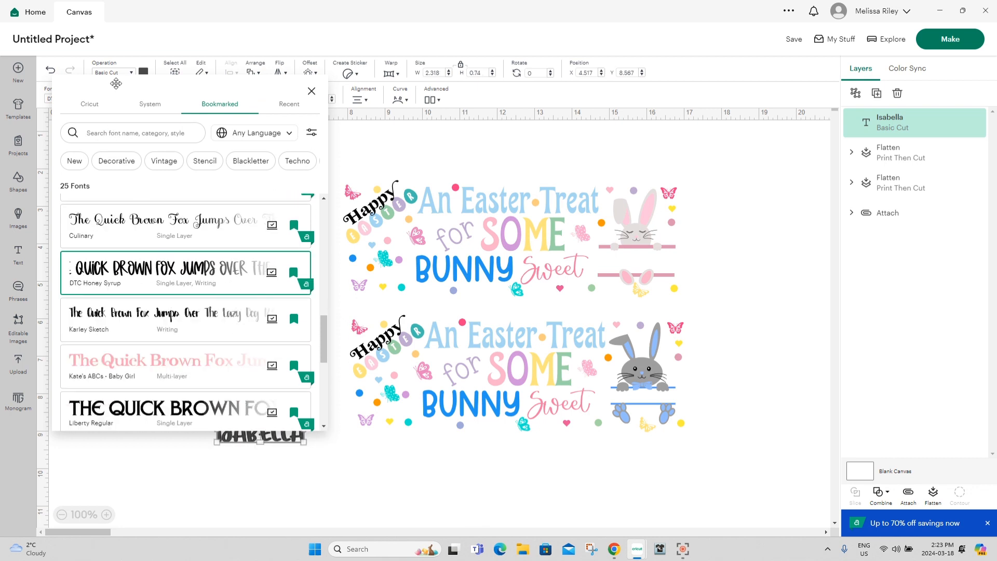
Step: Recolour the name text black and fit it inside the pink bunny's split border on the upper panel
{"action": "left_click", "coordinate": [143, 72]}
{"action": "left_click", "coordinate": [143, 72]}
{"action": "left_click", "coordinate": [167, 117]}
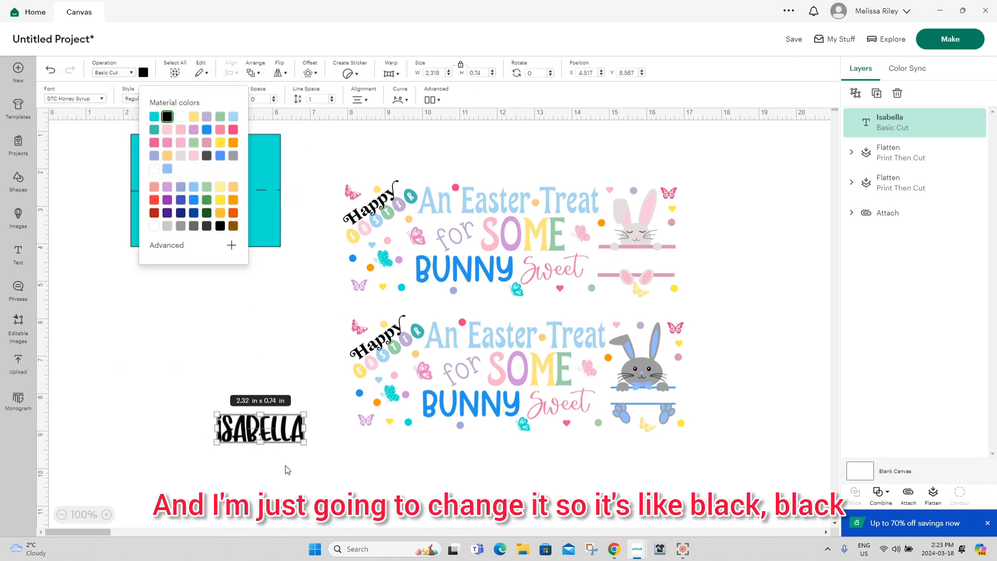
{"action": "left_click_drag", "start_coordinate": [304, 442], "coordinate": [673, 276]}
Step: Add the second recipient's name in black inside the grey bunny's split border and flatten it with the lower panel
{"action": "left_click", "coordinate": [16, 258]}
{"action": "type", "text": "Kevin"}
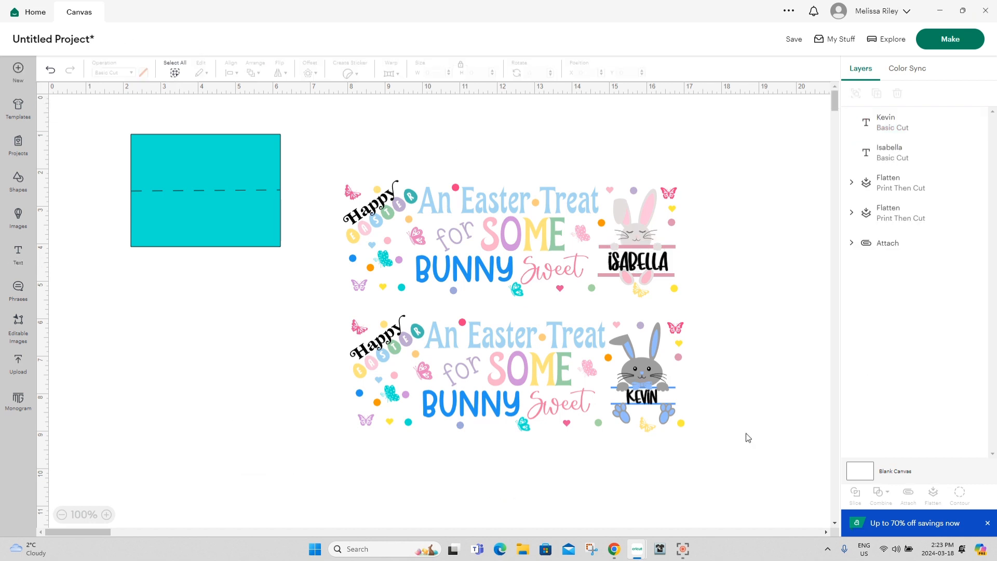
{"action": "left_click_drag", "start_coordinate": [328, 309], "coordinate": [709, 433]}
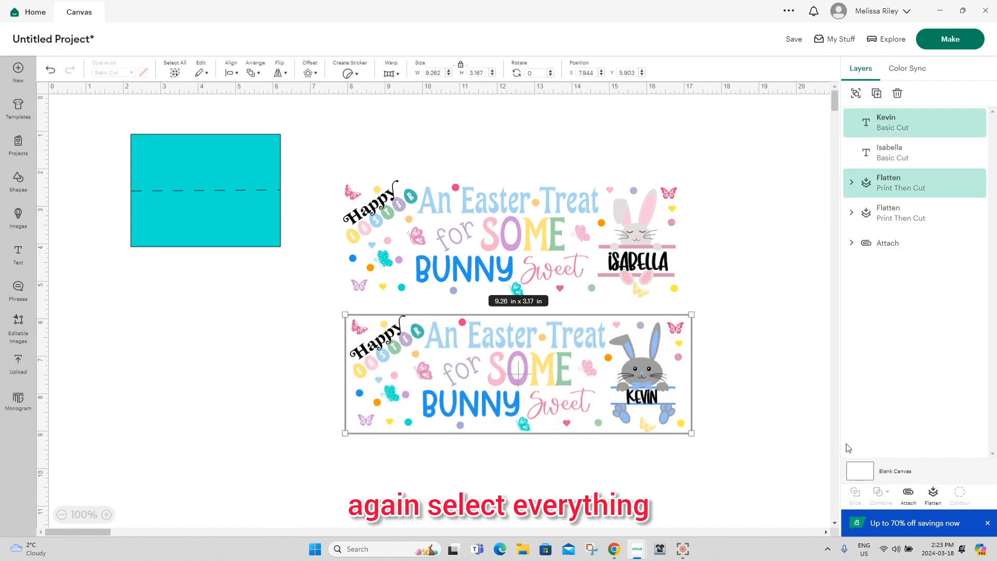
{"action": "left_click", "coordinate": [935, 496]}
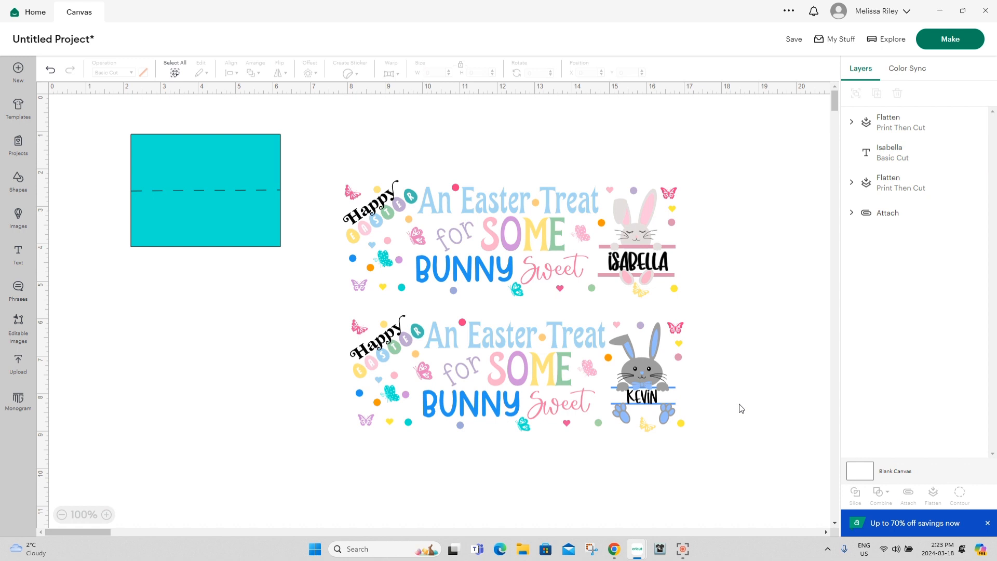
Step: Shrink the grey bunny panel to about 3.84 x 1.31 in and centre it on the turquoise tag below the score line
{"action": "left_click", "coordinate": [608, 352]}
{"action": "left_click_drag", "start_coordinate": [689, 434], "coordinate": [472, 359]}
{"action": "left_click_drag", "start_coordinate": [387, 345], "coordinate": [179, 220]}
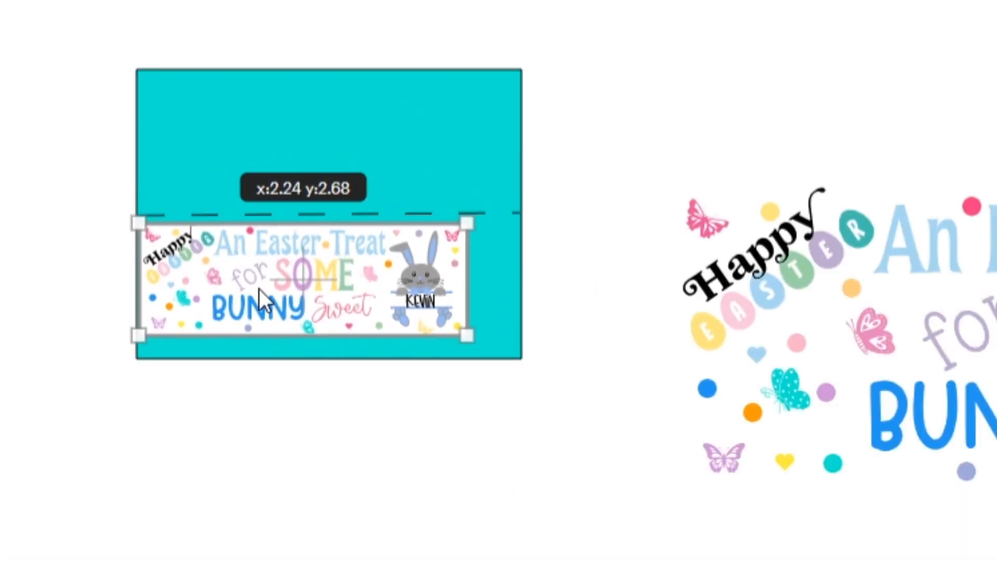
{"action": "left_click_drag", "start_coordinate": [259, 289], "coordinate": [270, 289]}
{"action": "left_click_drag", "start_coordinate": [477, 337], "coordinate": [507, 346]}
{"action": "left_click_drag", "start_coordinate": [420, 322], "coordinate": [425, 325]}
{"action": "left_click_drag", "start_coordinate": [504, 344], "coordinate": [517, 352]}
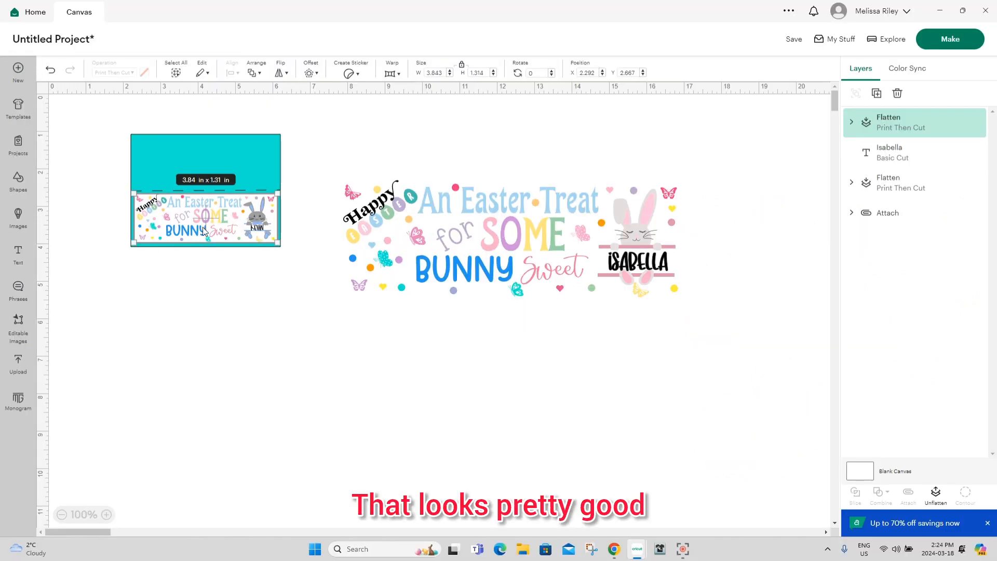
Step: Duplicate the turquoise tag with its score line and place the copy just below the original tag
{"action": "left_click", "coordinate": [242, 341]}
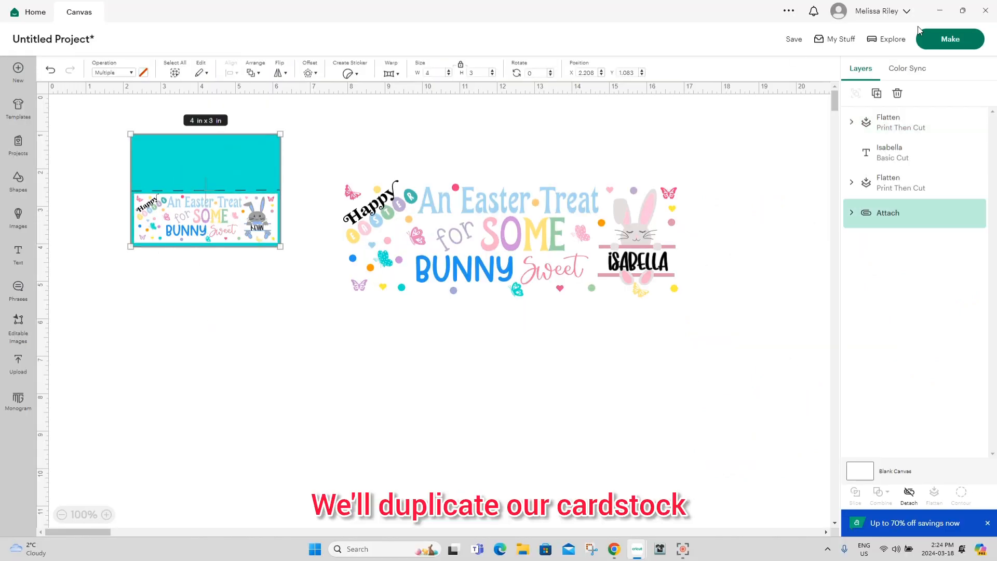
{"action": "left_click", "coordinate": [876, 93]}
{"action": "left_click_drag", "start_coordinate": [262, 294], "coordinate": [177, 285]}
Step: Shrink the pink bunny panel with its name to about 3.86 x 1.32 in, place it below the lower tag's score line and bring it to the front
{"action": "left_click_drag", "start_coordinate": [342, 175], "coordinate": [485, 229]}
{"action": "left_click_drag", "start_coordinate": [413, 208], "coordinate": [213, 337]}
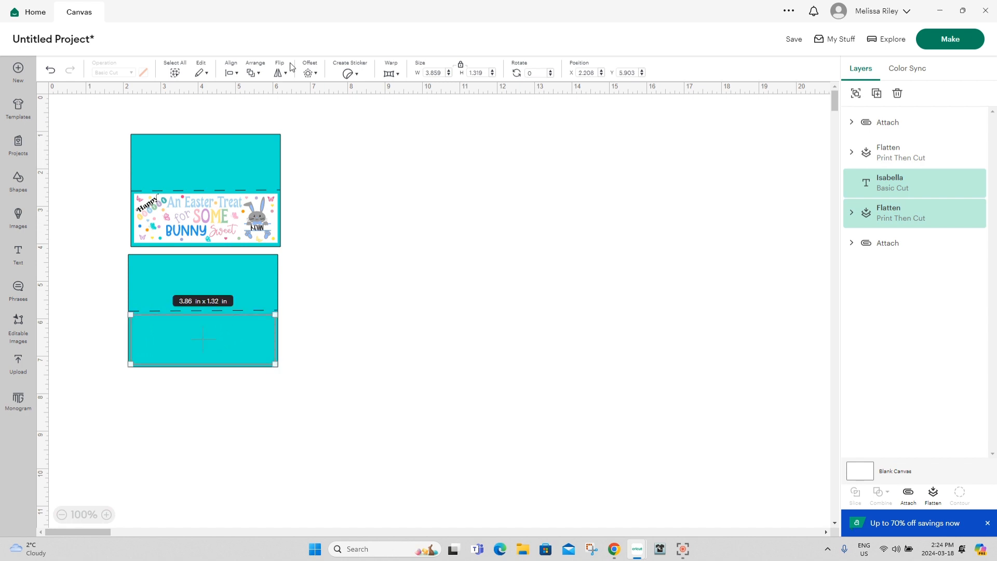
{"action": "left_click", "coordinate": [258, 76]}
{"action": "left_click", "coordinate": [301, 95]}
{"action": "left_click", "coordinate": [558, 369]}
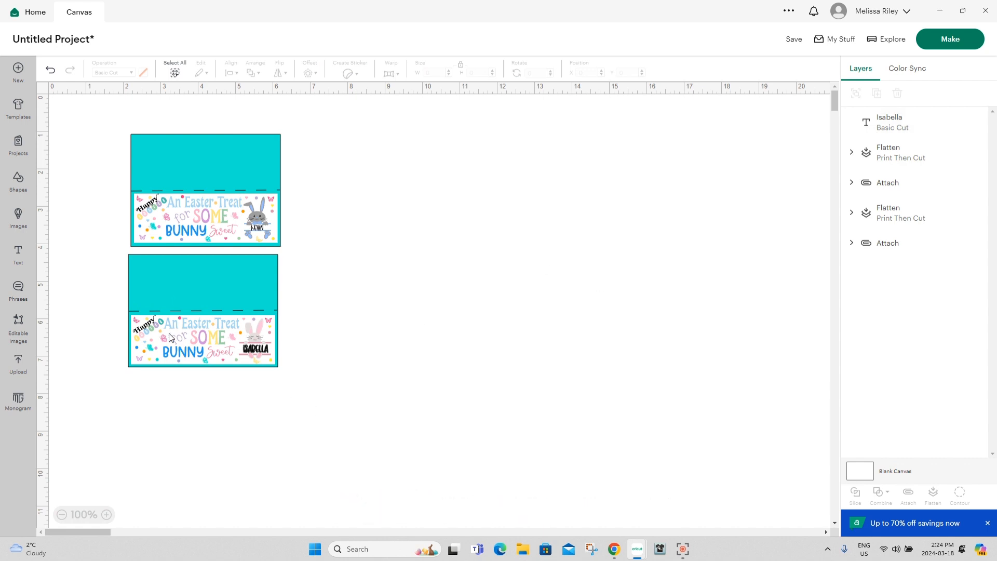
Step: Flatten the name text together with the pink bunny panel on the lower tag
{"action": "left_click", "coordinate": [885, 126]}
{"action": "left_click", "coordinate": [905, 151]}
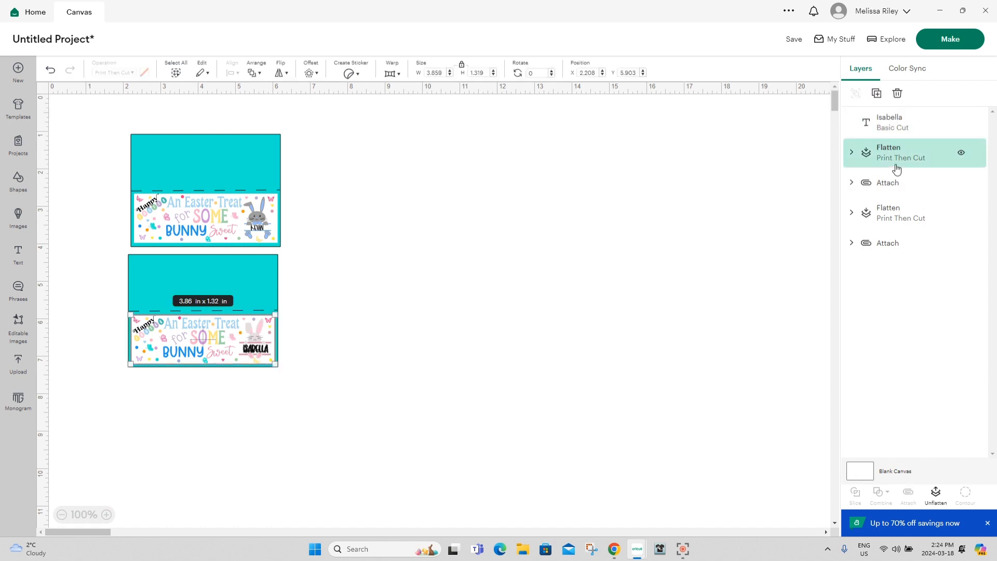
{"action": "left_click", "coordinate": [907, 129], "text": "shift"}
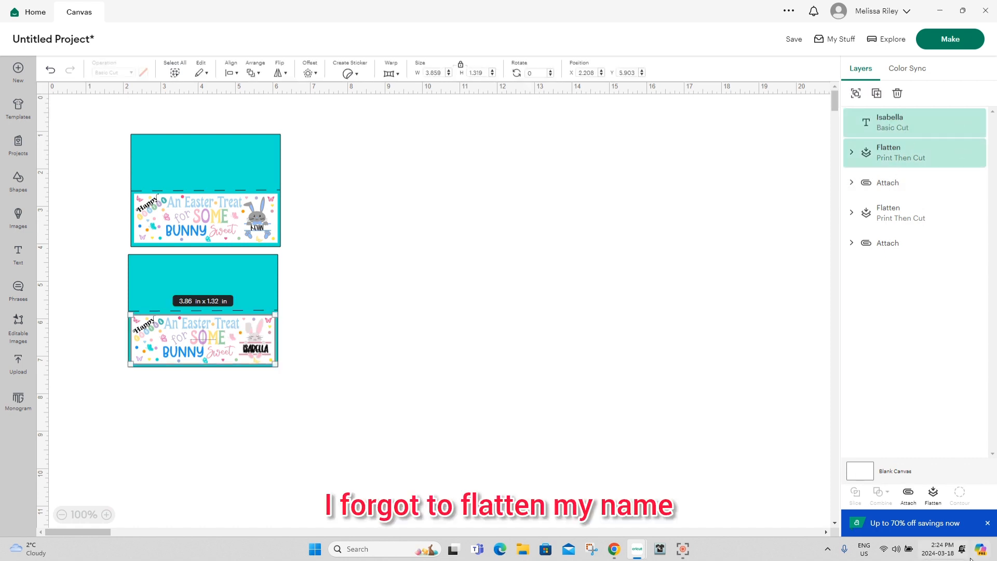
{"action": "left_click", "coordinate": [934, 497]}
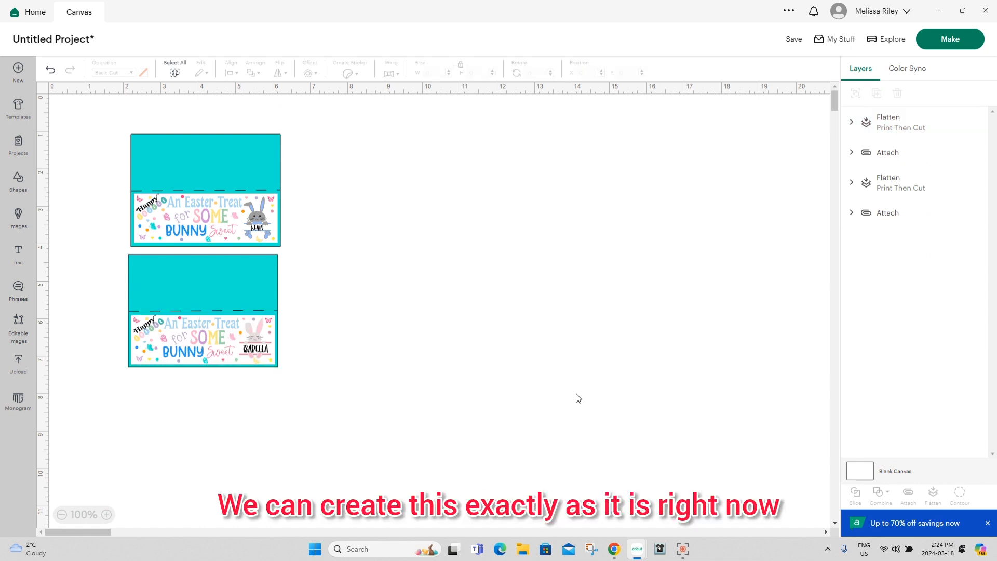
Step: Open the mat preparation without saving the project and set the print mat's material size to 8.5 in x 11 in
{"action": "left_click", "coordinate": [953, 43]}
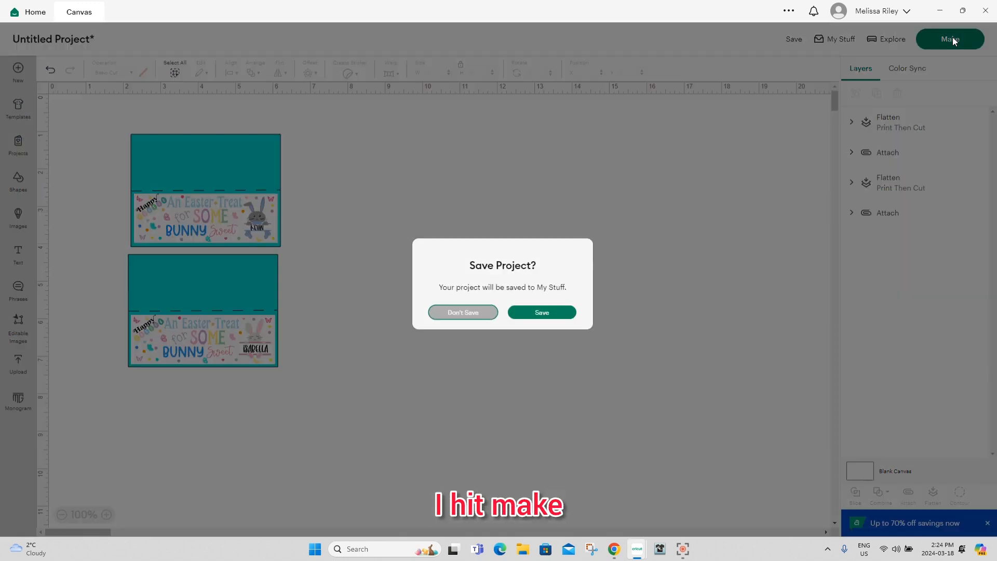
{"action": "left_click", "coordinate": [463, 312]}
{"action": "left_click", "coordinate": [57, 294]}
{"action": "left_click", "coordinate": [55, 326]}
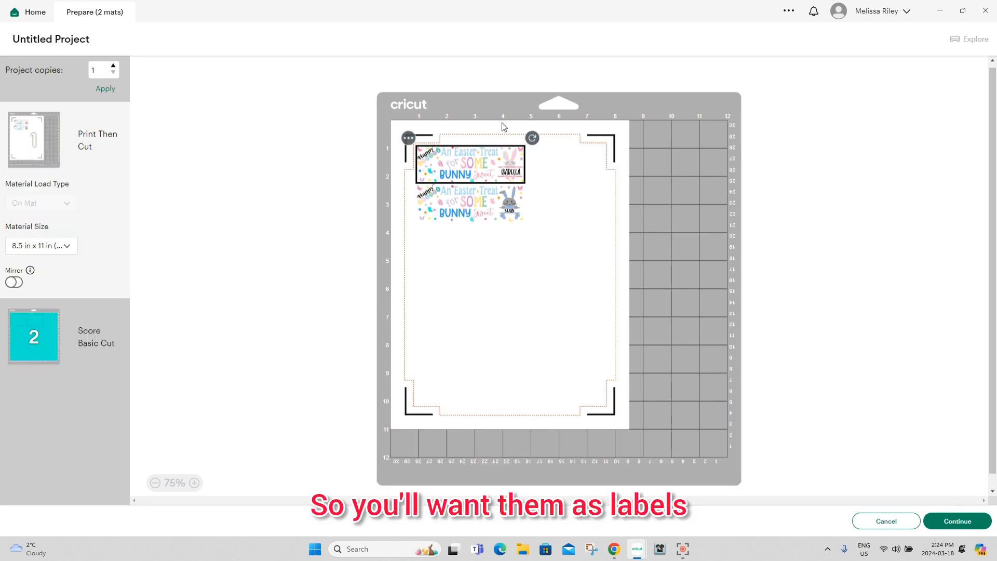
Step: Space the two labels apart on the print mat, check the turquoise cardstock mat and return to the canvas
{"action": "left_click_drag", "start_coordinate": [483, 203], "coordinate": [483, 209]}
{"action": "left_click", "coordinate": [439, 186]}
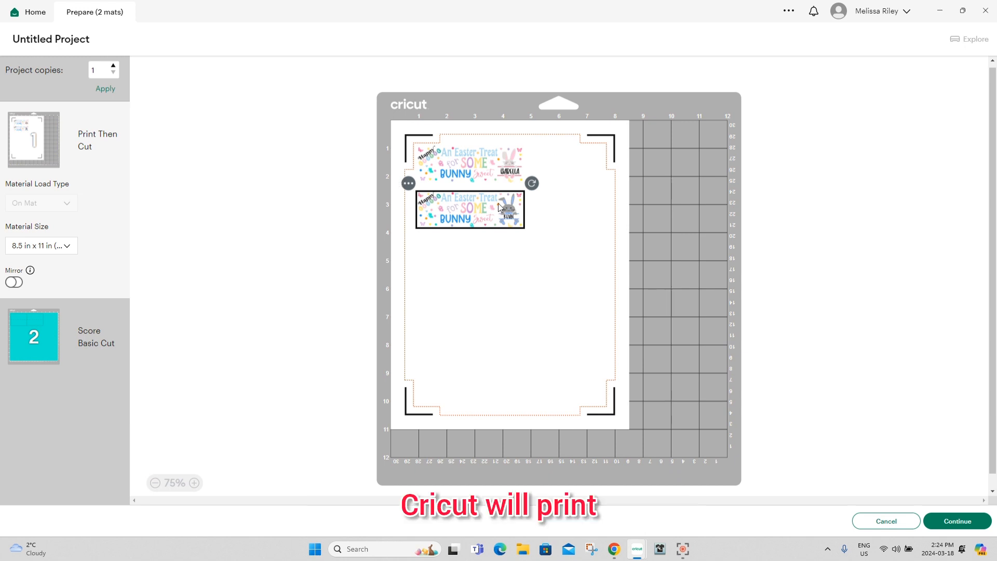
{"action": "left_click", "coordinate": [24, 317]}
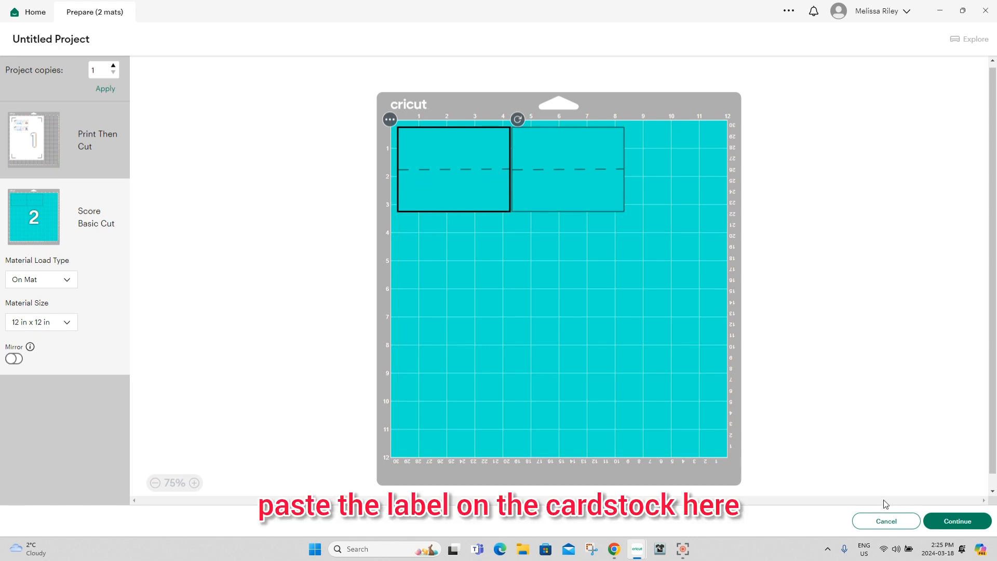
{"action": "left_click", "coordinate": [886, 520]}
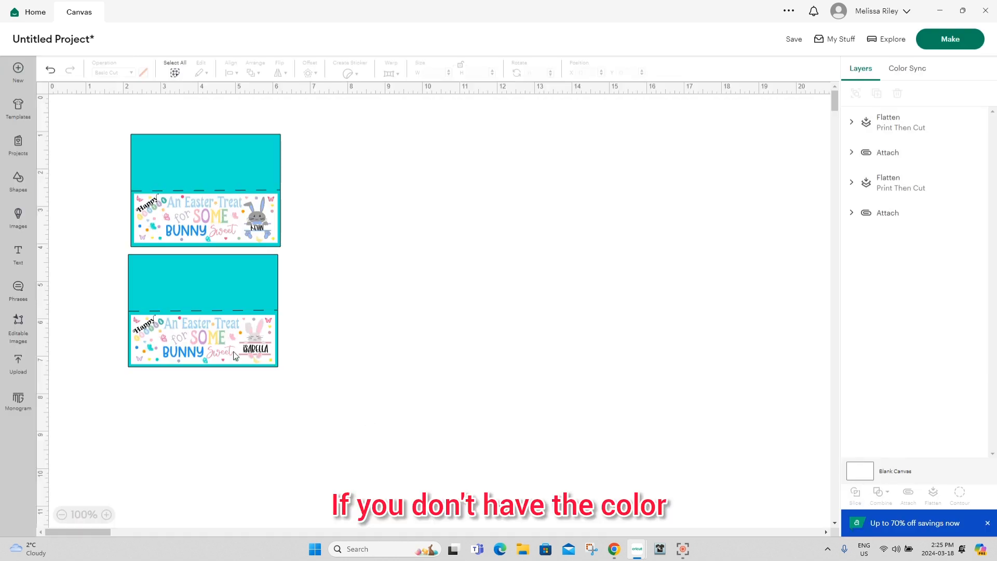
Step: Detach the lower tag's turquoise rectangle from its score line and flatten the rectangle with the pink bunny panel
{"action": "left_click", "coordinate": [149, 281]}
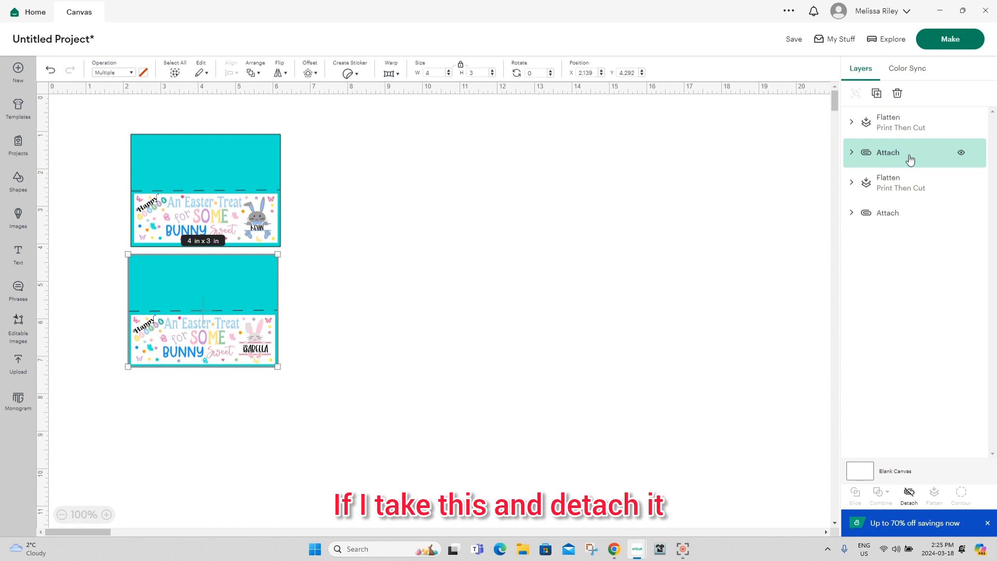
{"action": "left_click", "coordinate": [908, 493]}
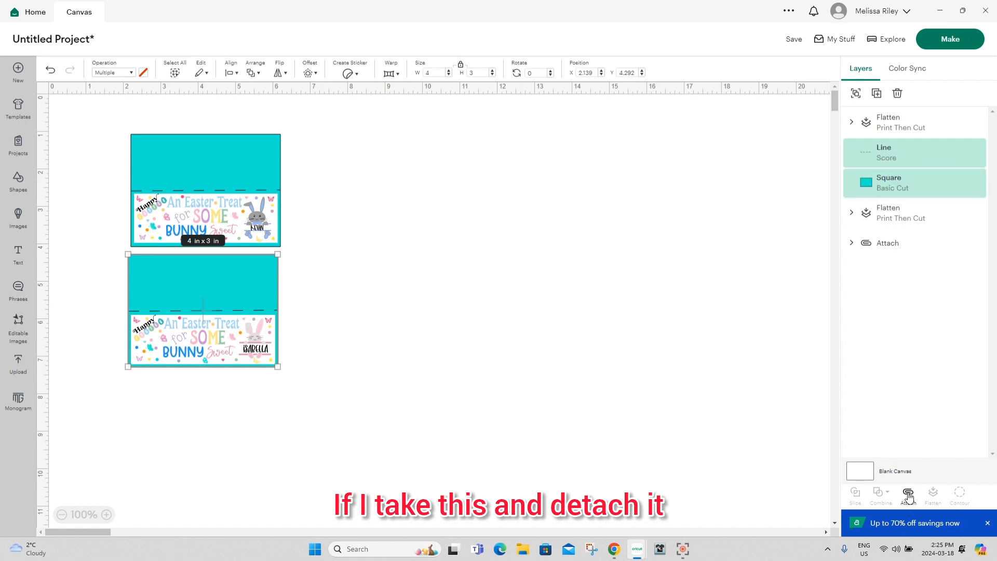
{"action": "left_click", "coordinate": [363, 370]}
{"action": "left_click_drag", "start_coordinate": [322, 342], "coordinate": [239, 348]}
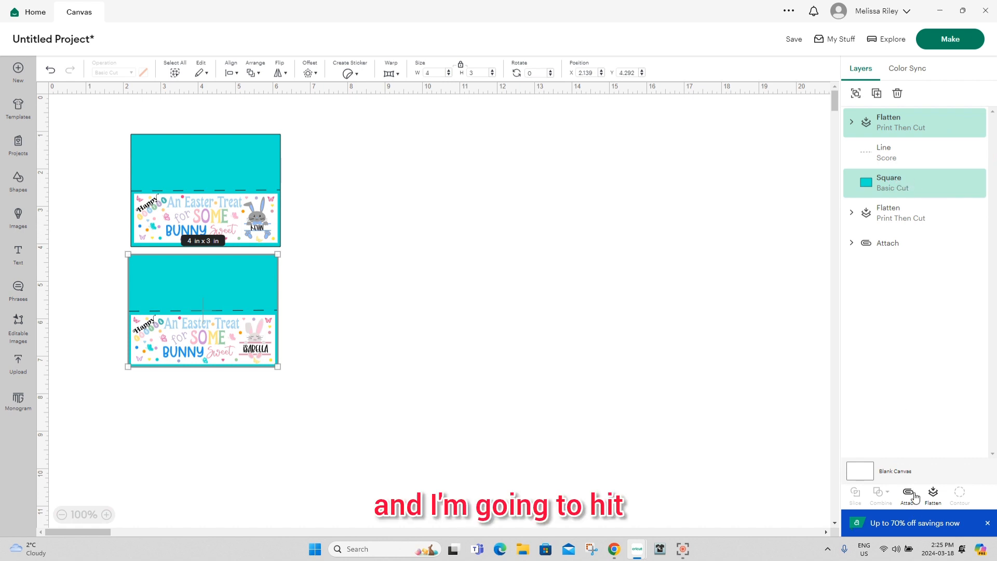
{"action": "left_click", "coordinate": [933, 496]}
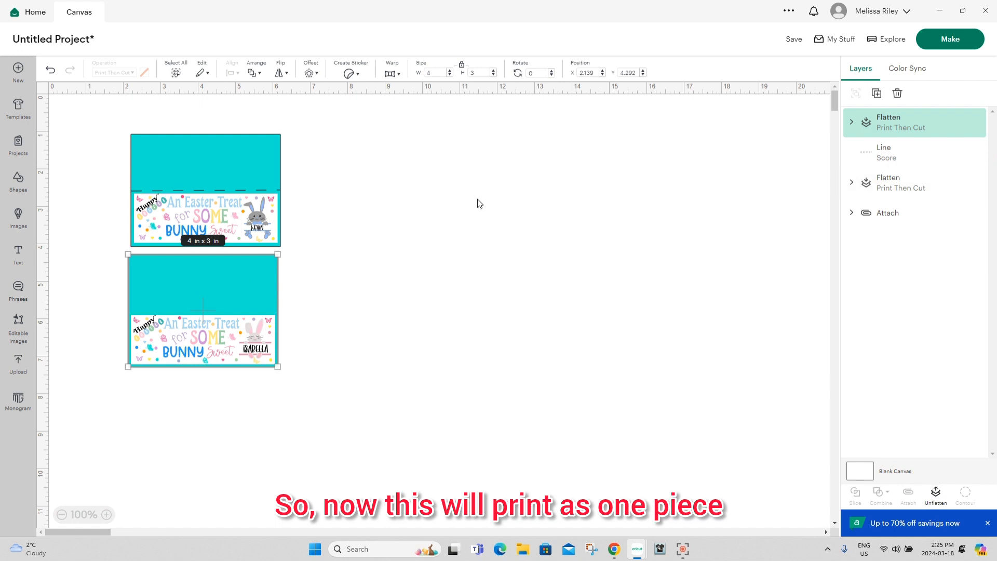
Step: Attach the score line to the flattened lower tag, and flatten and attach the upper tag the same way
{"action": "left_click_drag", "start_coordinate": [890, 156], "coordinate": [244, 312]}
{"action": "left_click", "coordinate": [909, 492]}
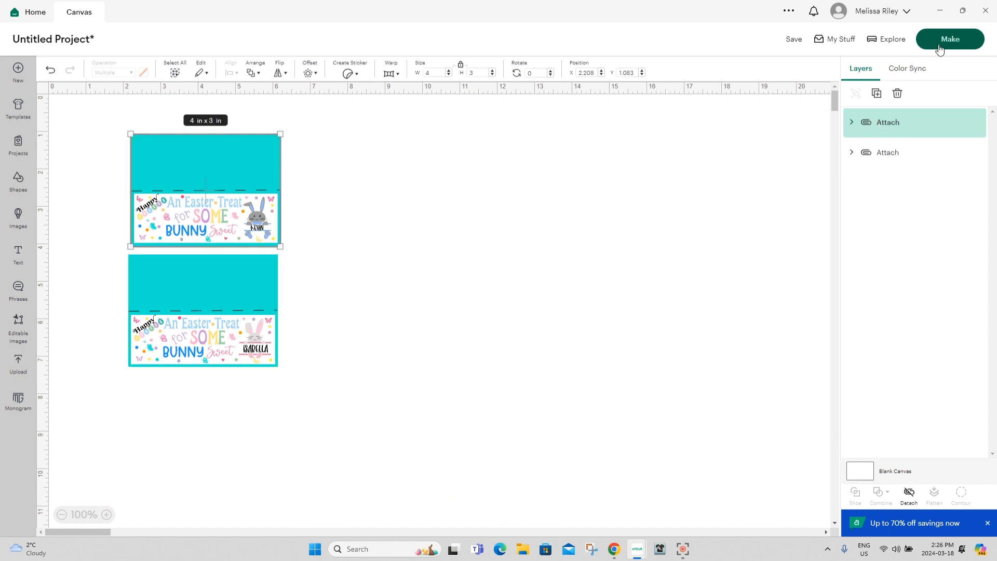
Step: Prepare the tags for making, set the material size to 8.5 in x 11 in and place the grey bunny tag just below the pink one
{"action": "left_click", "coordinate": [936, 47]}
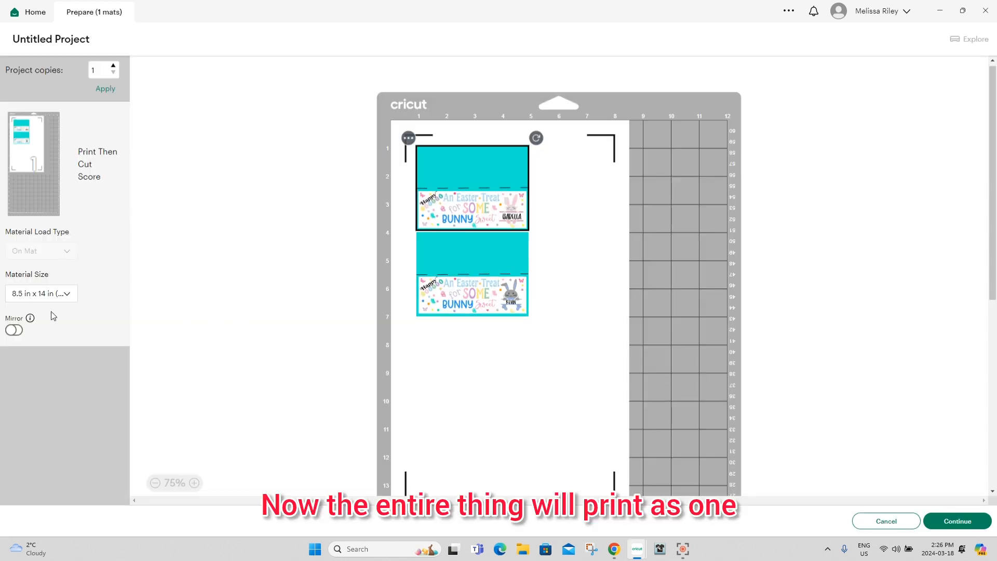
{"action": "left_click", "coordinate": [52, 293]}
{"action": "left_click", "coordinate": [49, 325]}
{"action": "left_click", "coordinate": [835, 292]}
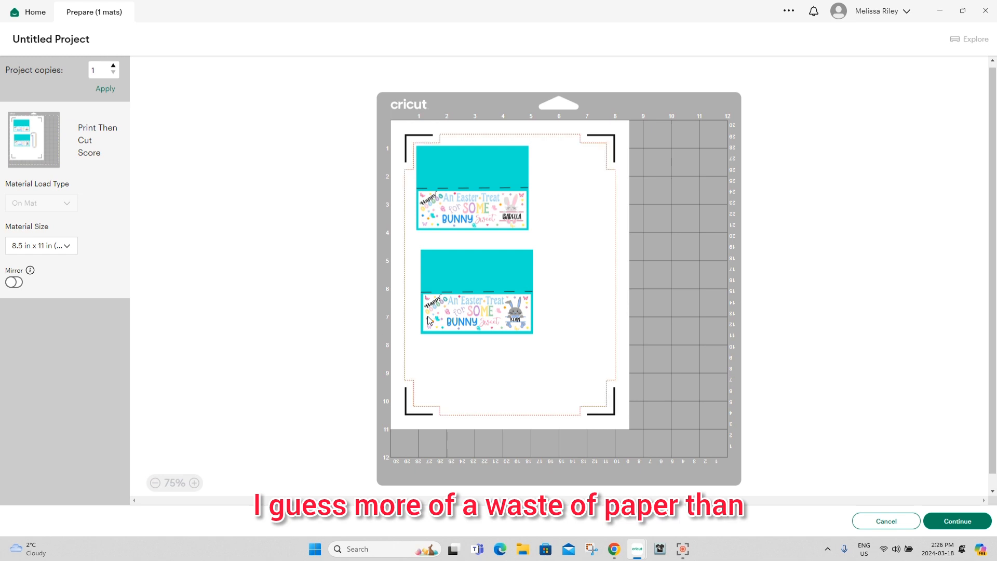
{"action": "mouse_move", "coordinate": [497, 292]}
{"action": "left_mouse_down"}
{"action": "mouse_move", "coordinate": [485, 282]}
{"action": "mouse_move", "coordinate": [492, 278]}
{"action": "left_mouse_up"}
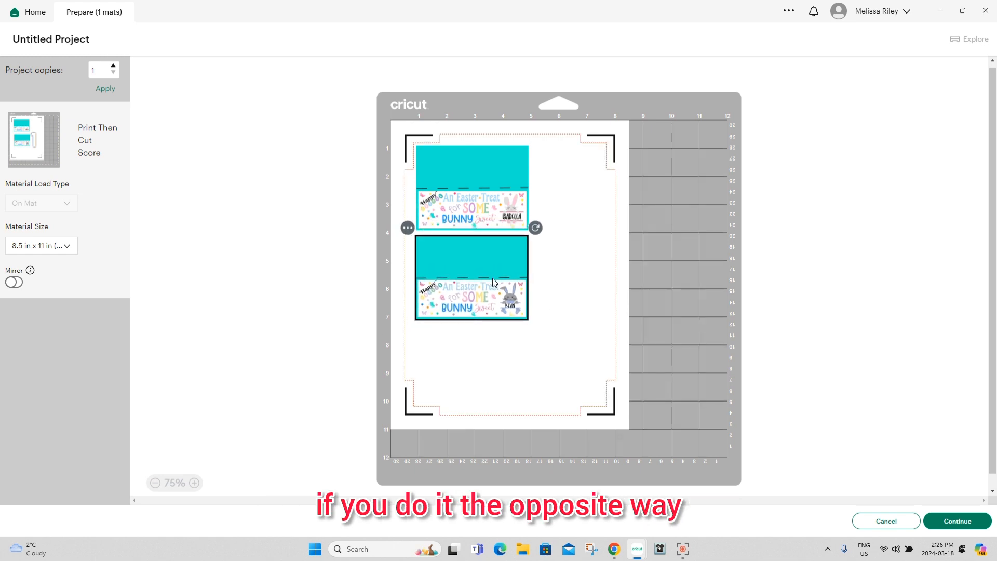